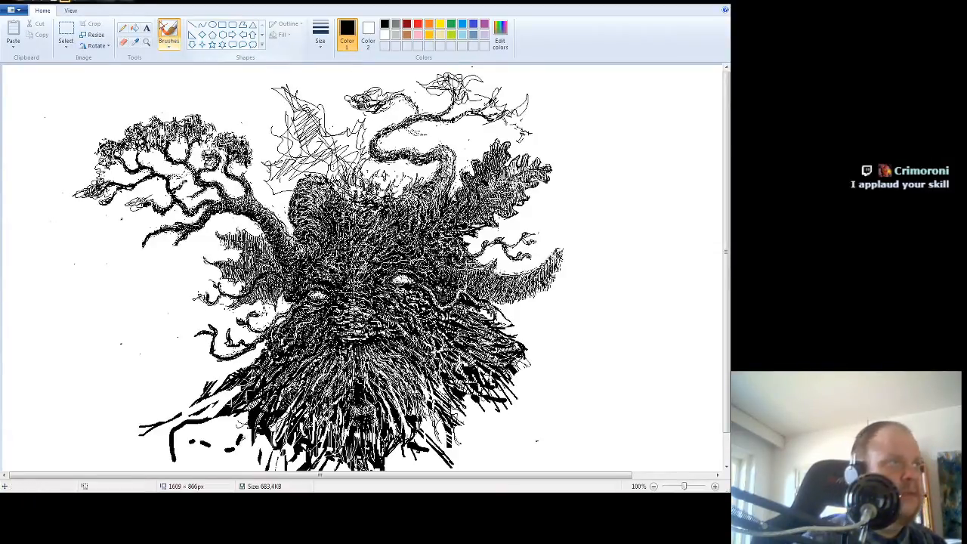
- Shade the sketched shape above the left of the creature's head with dense black pencil hatching
{"action": "left_click", "coordinate": [122, 27]}
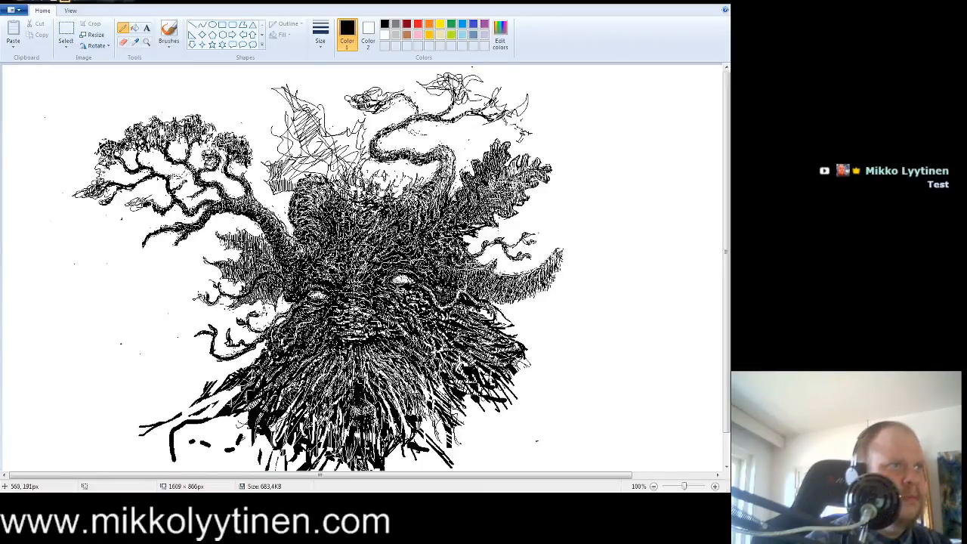
{"action": "mouse_move", "coordinate": [289, 162]}
{"action": "left_mouse_down"}
{"action": "mouse_move", "coordinate": [303, 179]}
{"action": "mouse_move", "coordinate": [311, 161]}
{"action": "mouse_move", "coordinate": [324, 167]}
{"action": "mouse_move", "coordinate": [325, 181]}
{"action": "left_mouse_up"}
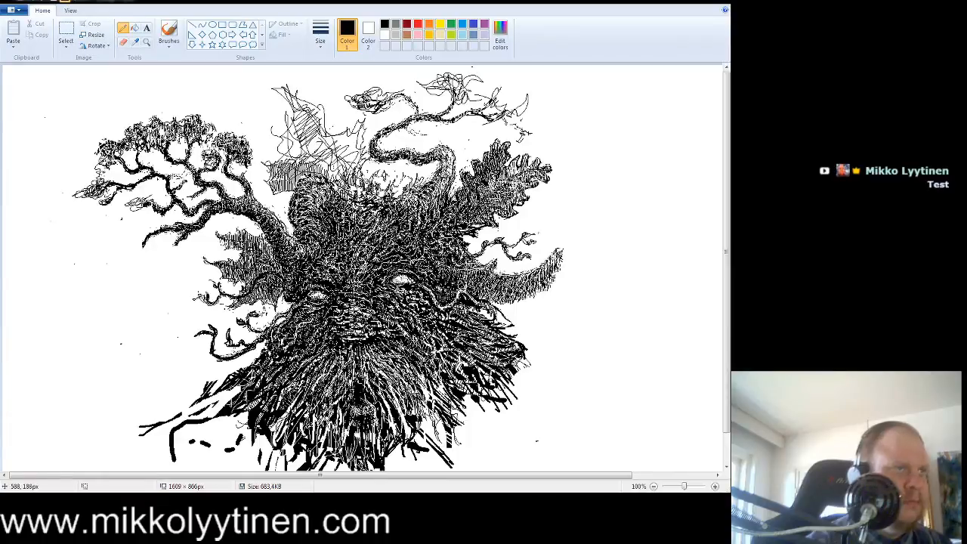
{"action": "mouse_move", "coordinate": [304, 159]}
{"action": "left_mouse_down"}
{"action": "mouse_move", "coordinate": [316, 154]}
{"action": "mouse_move", "coordinate": [343, 172]}
{"action": "mouse_move", "coordinate": [317, 149]}
{"action": "mouse_move", "coordinate": [310, 156]}
{"action": "mouse_move", "coordinate": [313, 142]}
{"action": "left_mouse_up"}
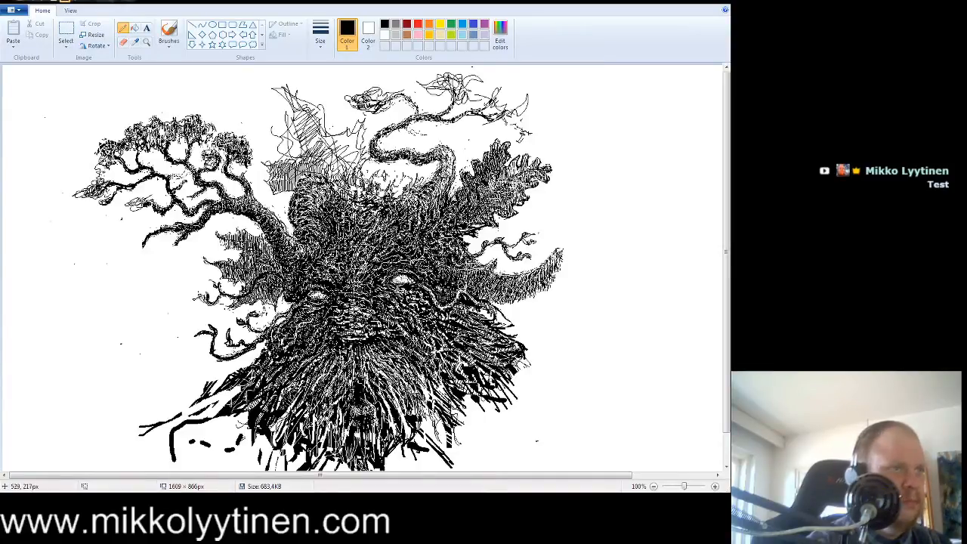
{"action": "mouse_move", "coordinate": [270, 176]}
{"action": "left_mouse_down"}
{"action": "mouse_move", "coordinate": [280, 155]}
{"action": "mouse_move", "coordinate": [300, 157]}
{"action": "left_mouse_up"}
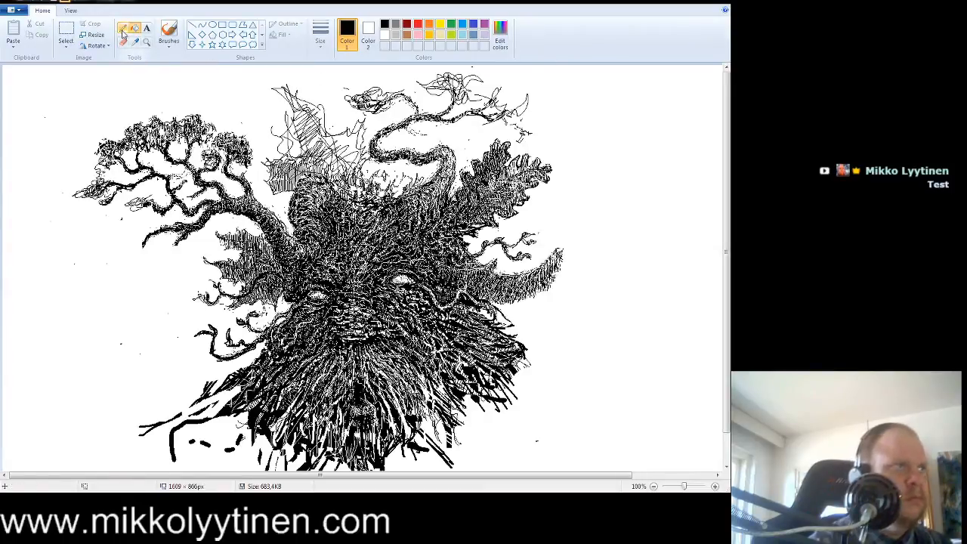
{"action": "mouse_move", "coordinate": [331, 172]}
{"action": "left_mouse_down"}
{"action": "mouse_move", "coordinate": [347, 160]}
{"action": "mouse_move", "coordinate": [359, 169]}
{"action": "left_mouse_up"}
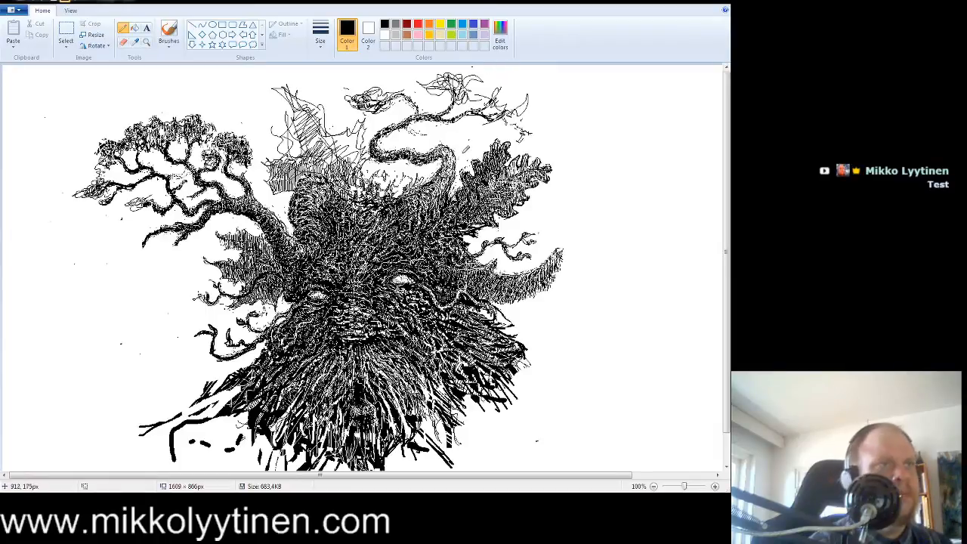
- Erase stray marks around the branch growing from the head's upper right and darken its leaf clump and twigs with the pencil
{"action": "left_click", "coordinate": [123, 42]}
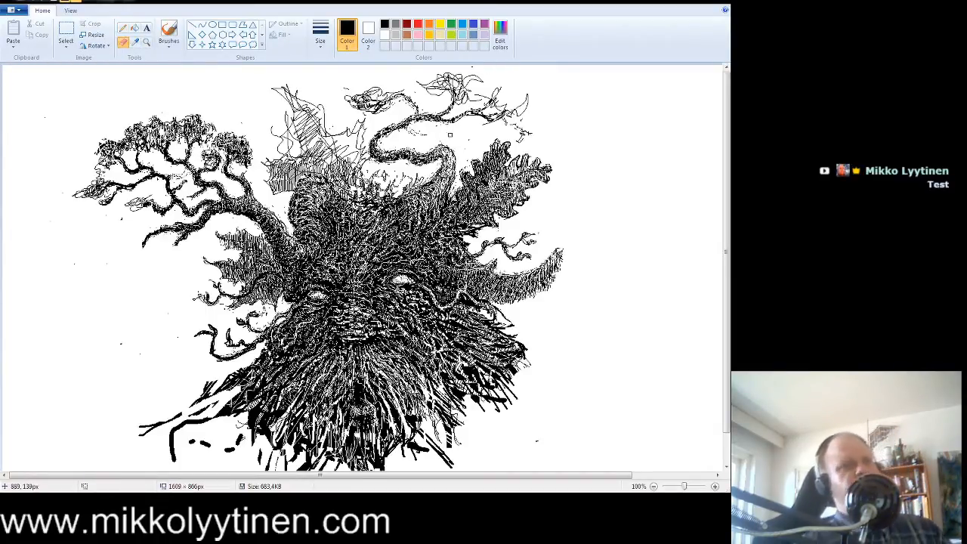
{"action": "left_click", "coordinate": [123, 28]}
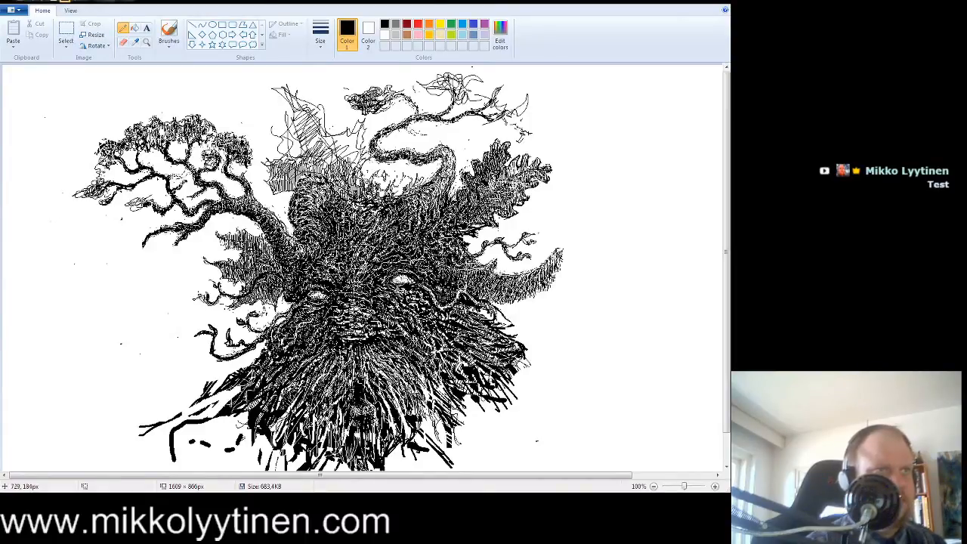
- Erase the scribbled, hatched shape above the creature's head down to the top edge of the head
{"action": "left_click", "coordinate": [123, 42]}
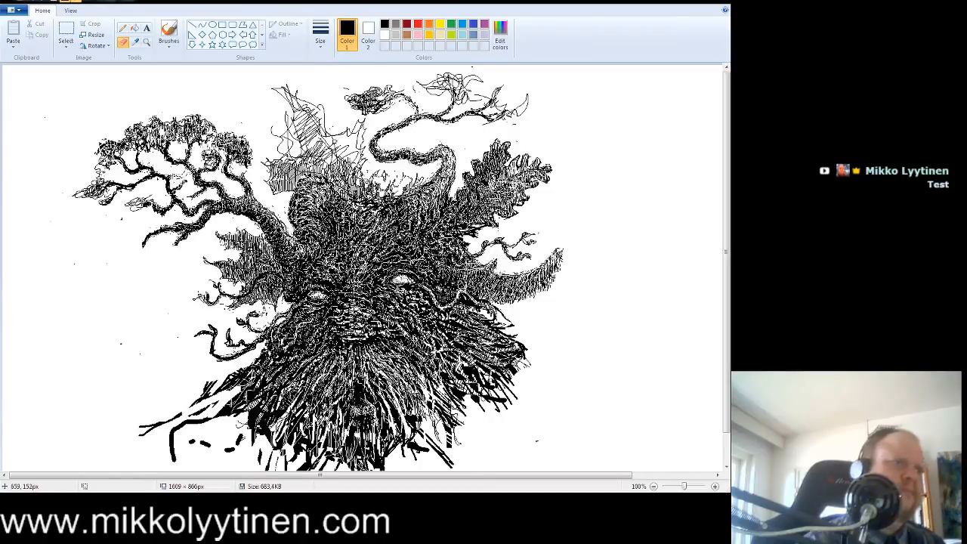
{"action": "mouse_move", "coordinate": [265, 181]}
{"action": "left_mouse_down"}
{"action": "mouse_move", "coordinate": [282, 164]}
{"action": "mouse_move", "coordinate": [282, 181]}
{"action": "mouse_move", "coordinate": [294, 161]}
{"action": "mouse_move", "coordinate": [284, 193]}
{"action": "mouse_move", "coordinate": [329, 123]}
{"action": "mouse_move", "coordinate": [320, 108]}
{"action": "mouse_move", "coordinate": [284, 113]}
{"action": "left_mouse_up"}
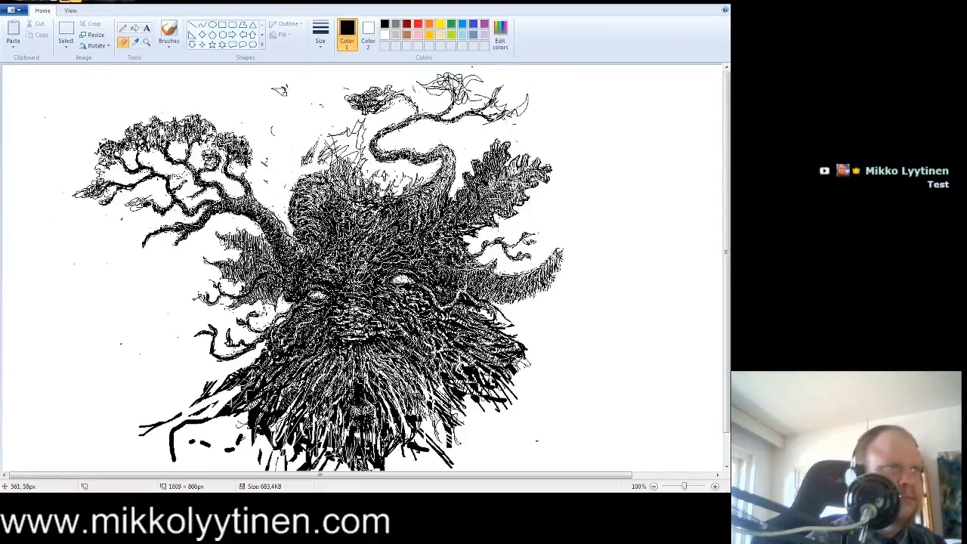
{"action": "mouse_move", "coordinate": [266, 161]}
{"action": "left_mouse_down"}
{"action": "mouse_move", "coordinate": [273, 130]}
{"action": "mouse_move", "coordinate": [263, 174]}
{"action": "mouse_move", "coordinate": [324, 155]}
{"action": "mouse_move", "coordinate": [331, 170]}
{"action": "mouse_move", "coordinate": [335, 143]}
{"action": "mouse_move", "coordinate": [343, 155]}
{"action": "mouse_move", "coordinate": [361, 123]}
{"action": "mouse_move", "coordinate": [348, 174]}
{"action": "mouse_move", "coordinate": [329, 178]}
{"action": "mouse_move", "coordinate": [352, 189]}
{"action": "mouse_move", "coordinate": [367, 179]}
{"action": "mouse_move", "coordinate": [367, 189]}
{"action": "mouse_move", "coordinate": [386, 163]}
{"action": "mouse_move", "coordinate": [400, 180]}
{"action": "mouse_move", "coordinate": [425, 182]}
{"action": "mouse_move", "coordinate": [387, 189]}
{"action": "left_mouse_up"}
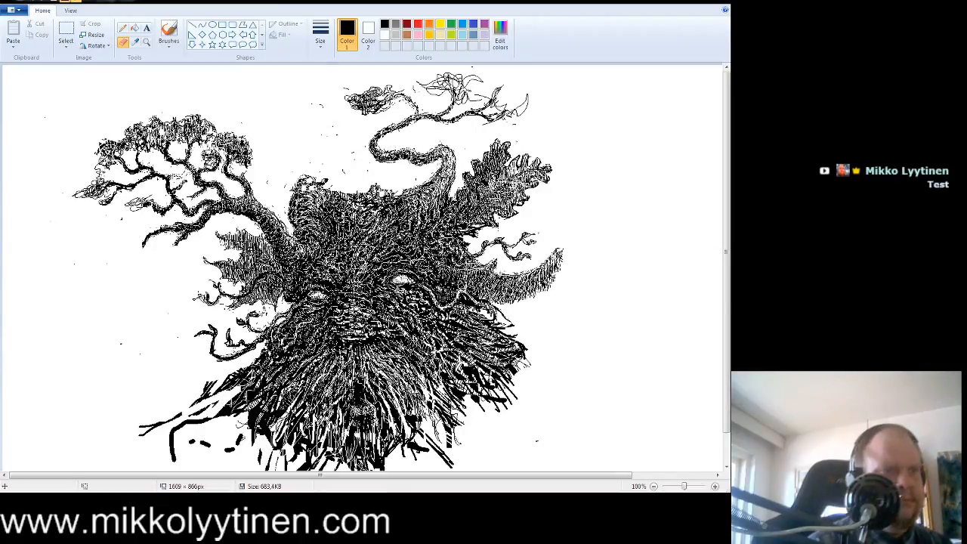
- Refine the large lobed leaf on the head's upper right with alternating black and white pencil strokes
{"action": "left_click", "coordinate": [122, 27]}
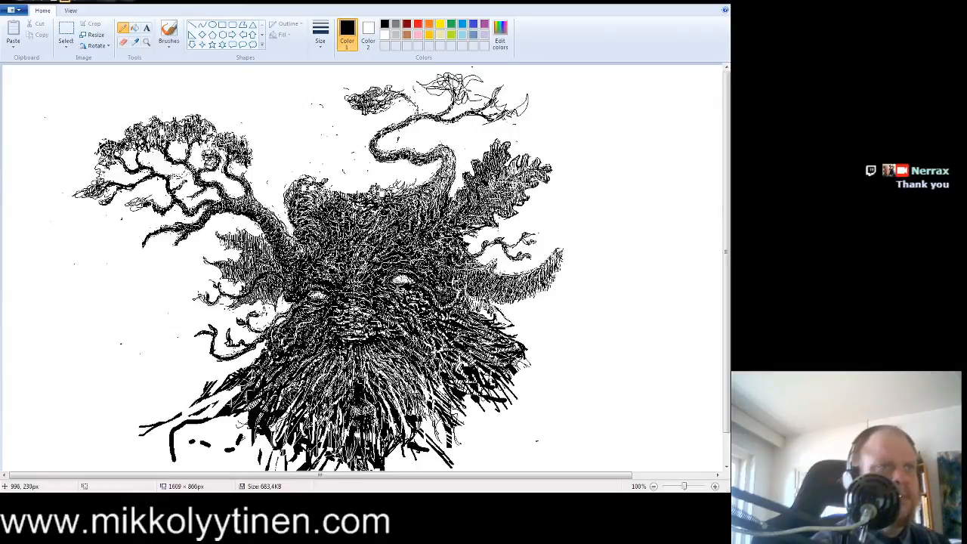
{"action": "left_click", "coordinate": [385, 35]}
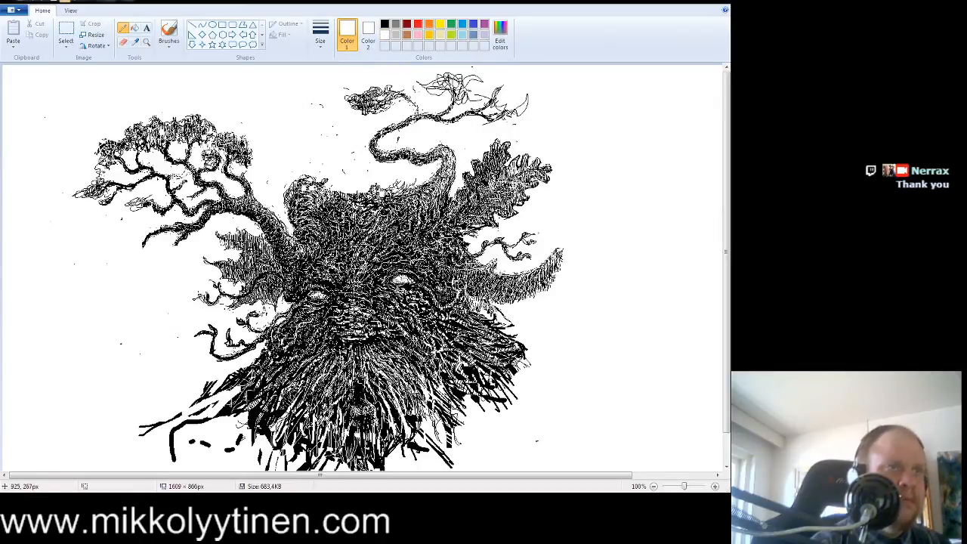
{"action": "mouse_move", "coordinate": [468, 198]}
{"action": "left_mouse_down"}
{"action": "mouse_move", "coordinate": [481, 203]}
{"action": "mouse_move", "coordinate": [502, 180]}
{"action": "left_mouse_up"}
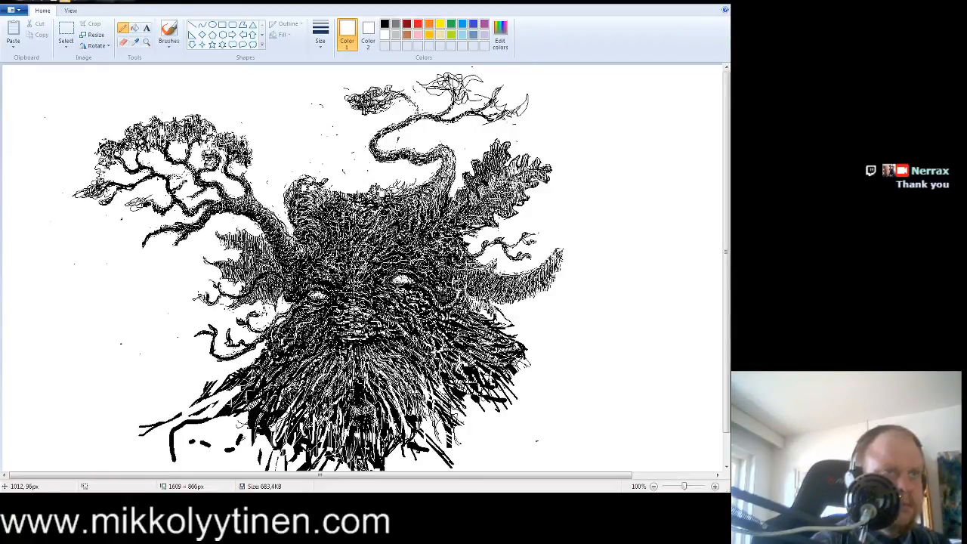
{"action": "left_click", "coordinate": [385, 24]}
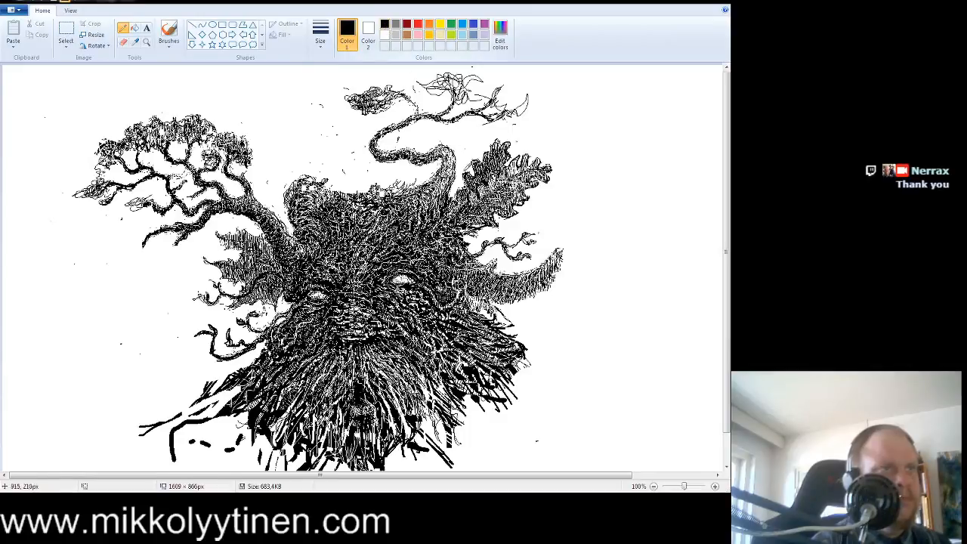
{"action": "mouse_move", "coordinate": [471, 192]}
{"action": "left_mouse_down"}
{"action": "mouse_move", "coordinate": [475, 201]}
{"action": "mouse_move", "coordinate": [489, 181]}
{"action": "mouse_move", "coordinate": [518, 170]}
{"action": "mouse_move", "coordinate": [498, 178]}
{"action": "mouse_move", "coordinate": [508, 186]}
{"action": "mouse_move", "coordinate": [518, 165]}
{"action": "left_mouse_up"}
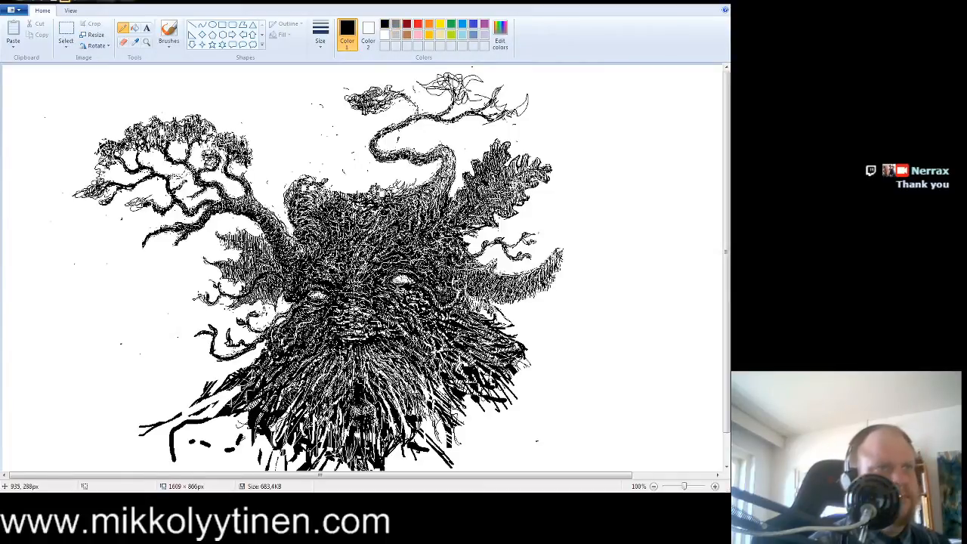
{"action": "left_click_drag", "start_coordinate": [506, 194], "coordinate": [510, 185]}
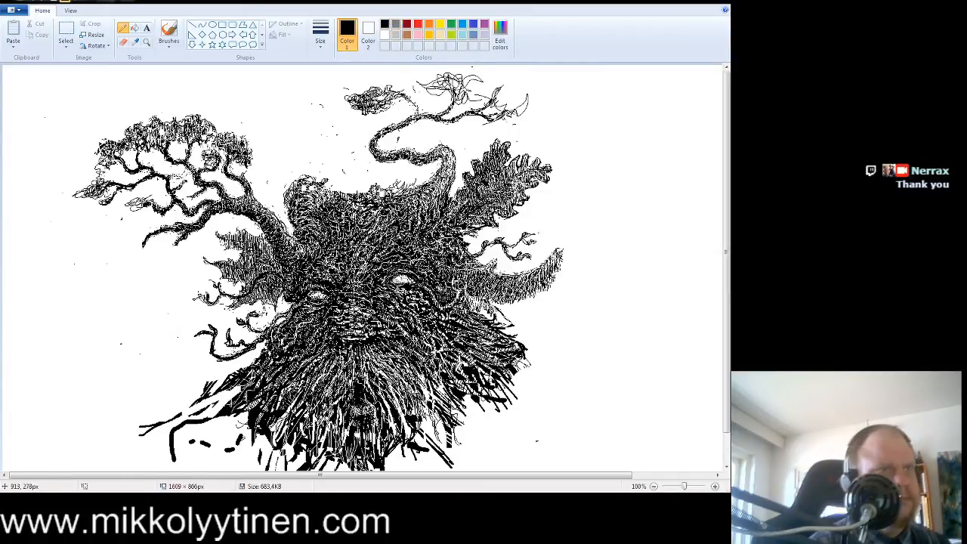
{"action": "left_click", "coordinate": [384, 35]}
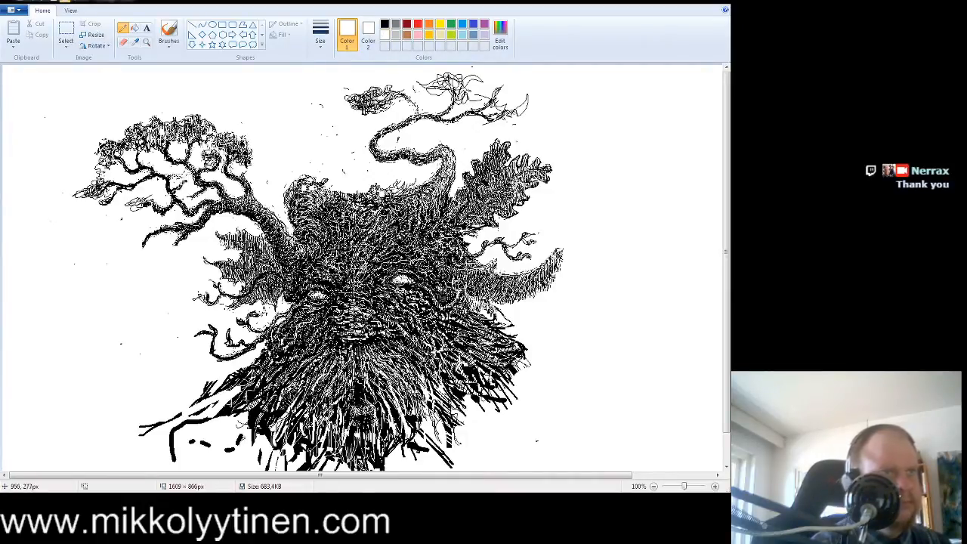
{"action": "left_click", "coordinate": [384, 23]}
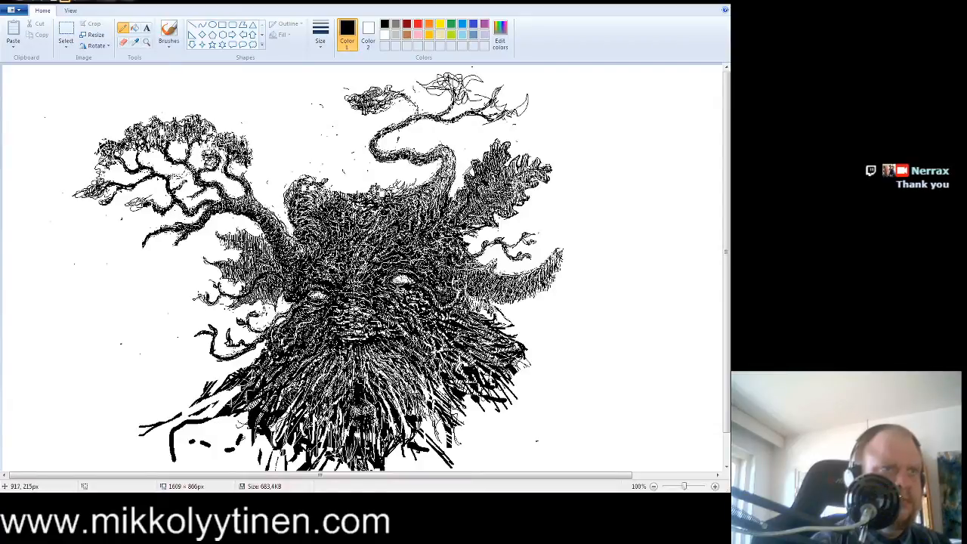
{"action": "left_click", "coordinate": [385, 35]}
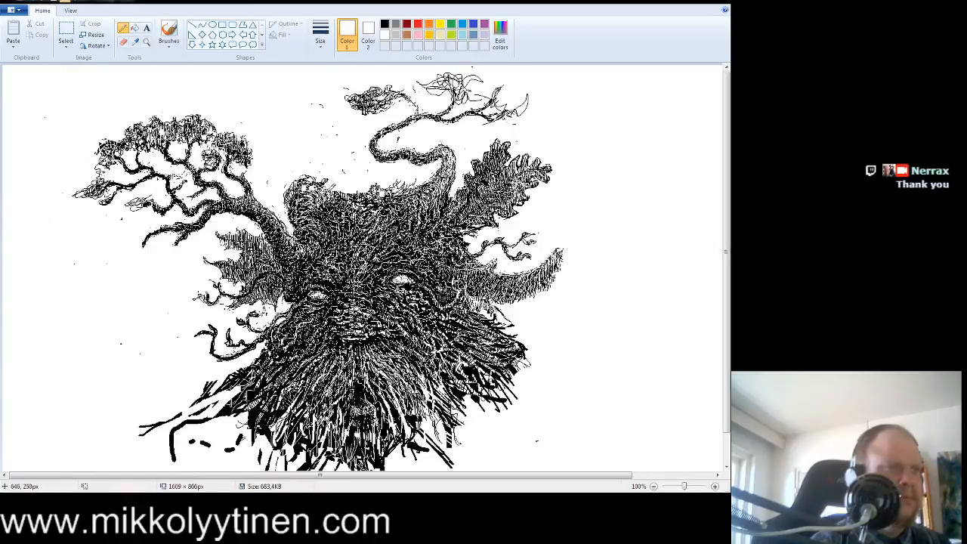
- Sketch a few thin, curling black twigs rising from the top of the creature's head
{"action": "left_click", "coordinate": [385, 25]}
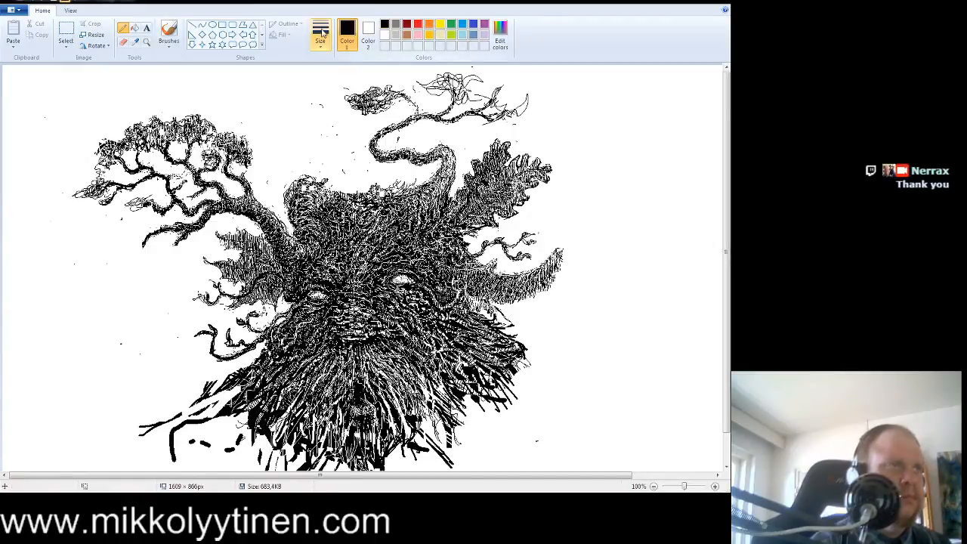
{"action": "mouse_move", "coordinate": [332, 192]}
{"action": "left_mouse_down"}
{"action": "mouse_move", "coordinate": [293, 147]}
{"action": "mouse_move", "coordinate": [325, 179]}
{"action": "mouse_move", "coordinate": [331, 139]}
{"action": "mouse_move", "coordinate": [332, 178]}
{"action": "mouse_move", "coordinate": [362, 144]}
{"action": "mouse_move", "coordinate": [343, 173]}
{"action": "mouse_move", "coordinate": [389, 178]}
{"action": "left_mouse_up"}
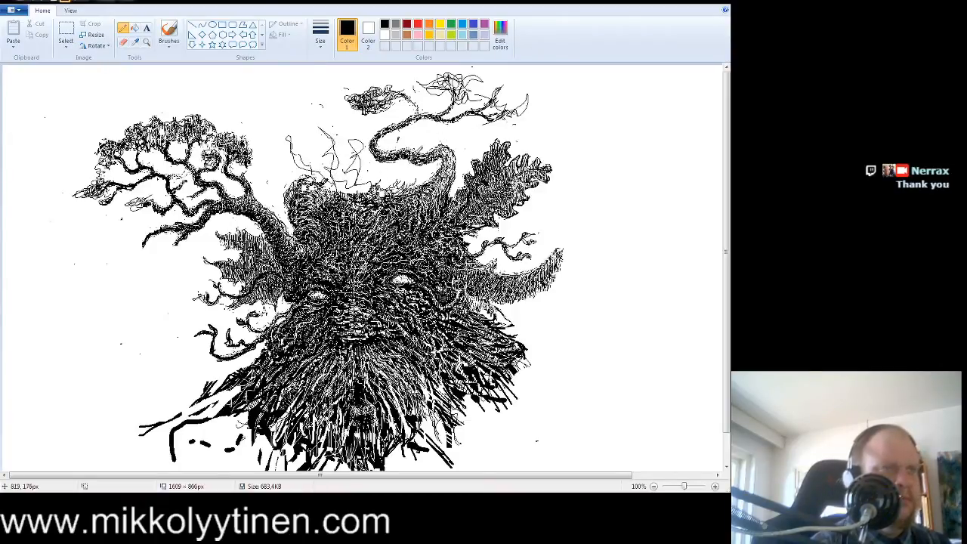
- Redraw the bend of the upper-right branch as a tighter curve with black pencil shading and erase its old outer loop
{"action": "mouse_move", "coordinate": [421, 150]}
{"action": "left_mouse_down"}
{"action": "mouse_move", "coordinate": [408, 137]}
{"action": "mouse_move", "coordinate": [444, 104]}
{"action": "mouse_move", "coordinate": [401, 150]}
{"action": "left_mouse_up"}
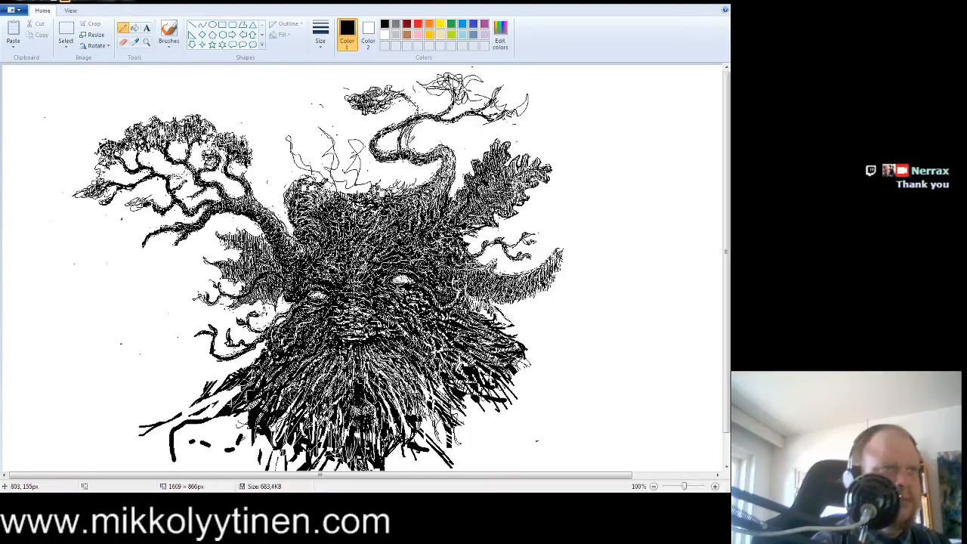
{"action": "left_click_drag", "start_coordinate": [402, 144], "coordinate": [415, 124]}
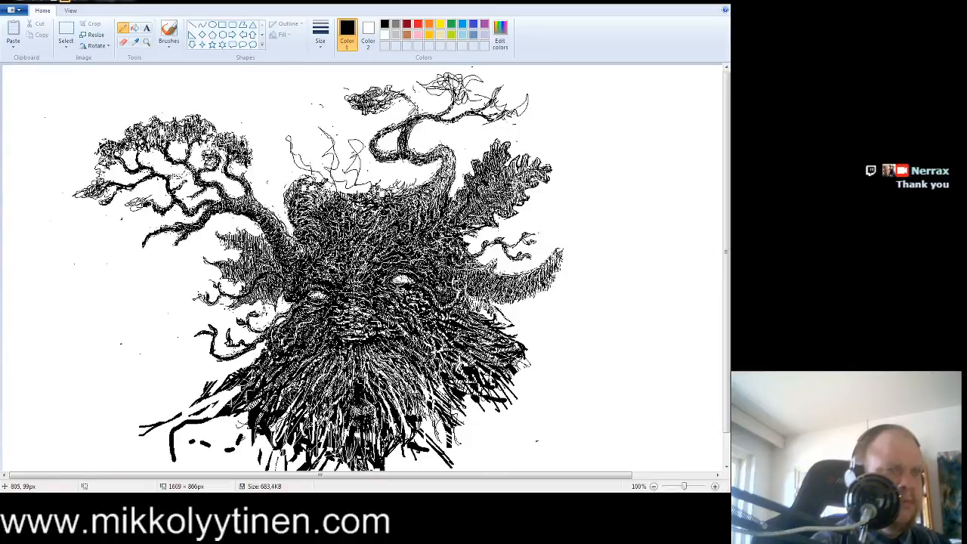
{"action": "left_click_drag", "start_coordinate": [406, 135], "coordinate": [422, 116]}
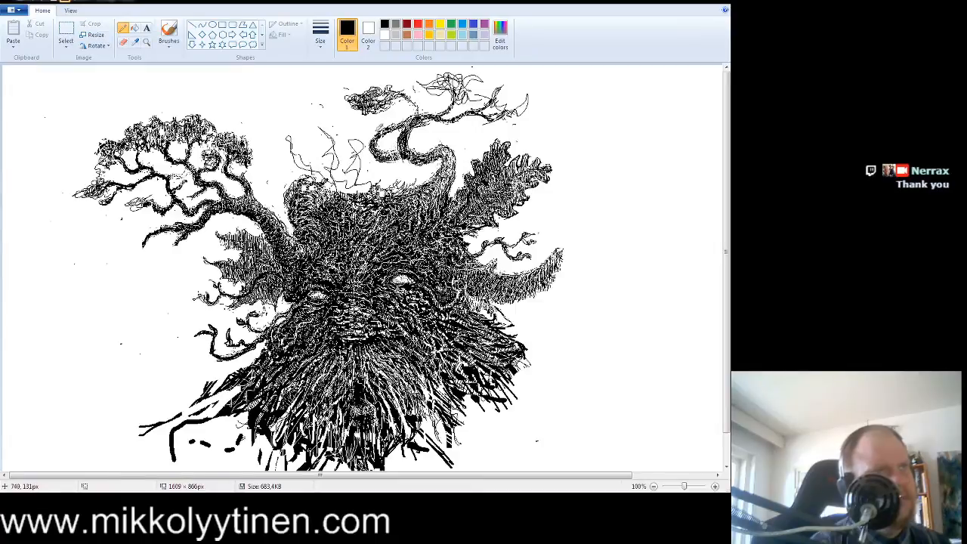
{"action": "left_click", "coordinate": [123, 41]}
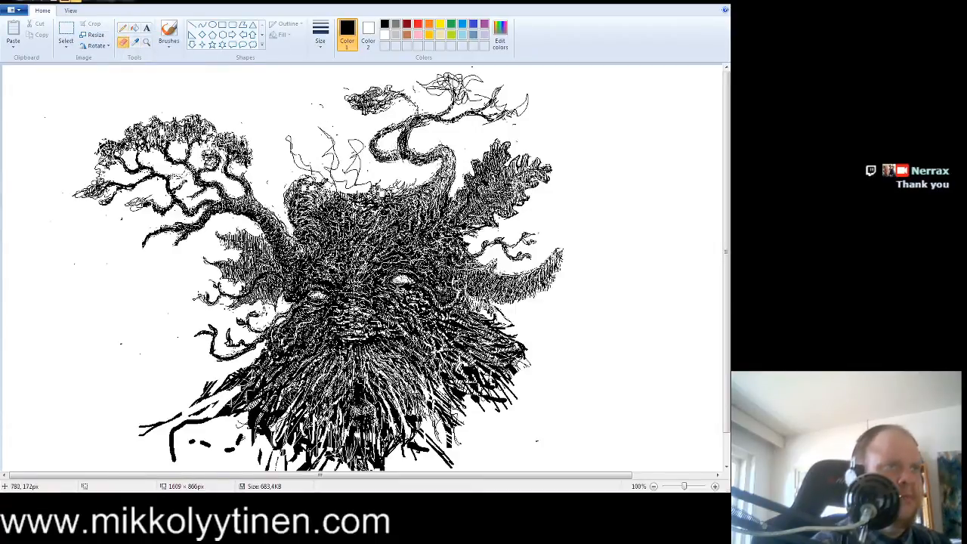
{"action": "mouse_move", "coordinate": [388, 150]}
{"action": "left_mouse_down"}
{"action": "mouse_move", "coordinate": [374, 147]}
{"action": "mouse_move", "coordinate": [400, 114]}
{"action": "mouse_move", "coordinate": [381, 129]}
{"action": "left_mouse_up"}
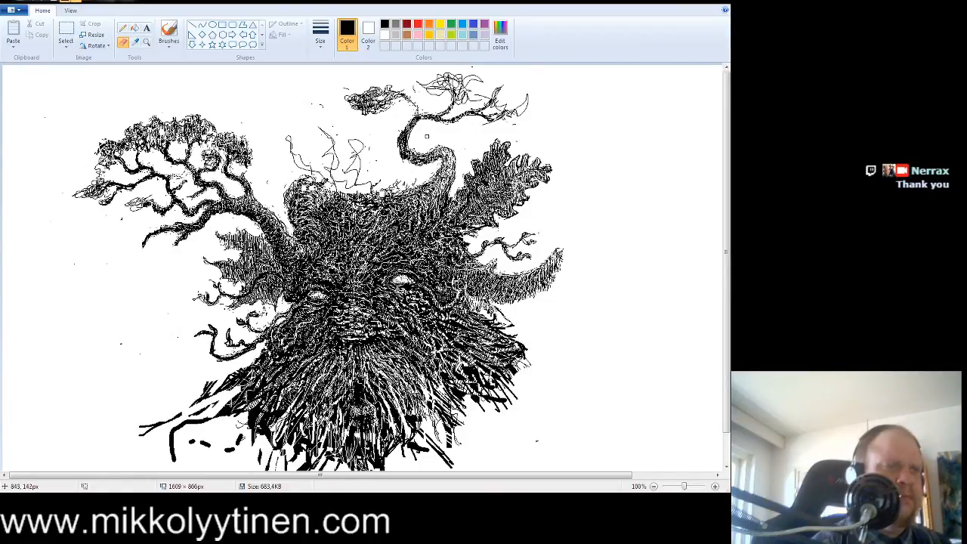
- Fill out the twigs on top of the head with more thin, branching black pencil lines
{"action": "left_click", "coordinate": [123, 28]}
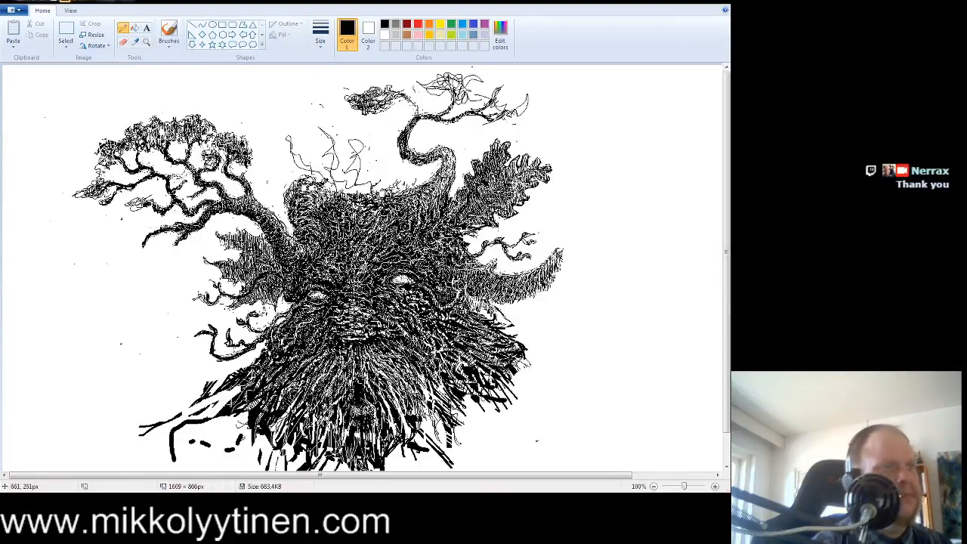
{"action": "mouse_move", "coordinate": [336, 173]}
{"action": "left_mouse_down"}
{"action": "mouse_move", "coordinate": [300, 129]}
{"action": "mouse_move", "coordinate": [311, 154]}
{"action": "mouse_move", "coordinate": [344, 180]}
{"action": "mouse_move", "coordinate": [338, 115]}
{"action": "mouse_move", "coordinate": [370, 178]}
{"action": "mouse_move", "coordinate": [383, 148]}
{"action": "mouse_move", "coordinate": [370, 181]}
{"action": "mouse_move", "coordinate": [377, 134]}
{"action": "mouse_move", "coordinate": [374, 174]}
{"action": "mouse_move", "coordinate": [416, 185]}
{"action": "mouse_move", "coordinate": [405, 175]}
{"action": "left_mouse_up"}
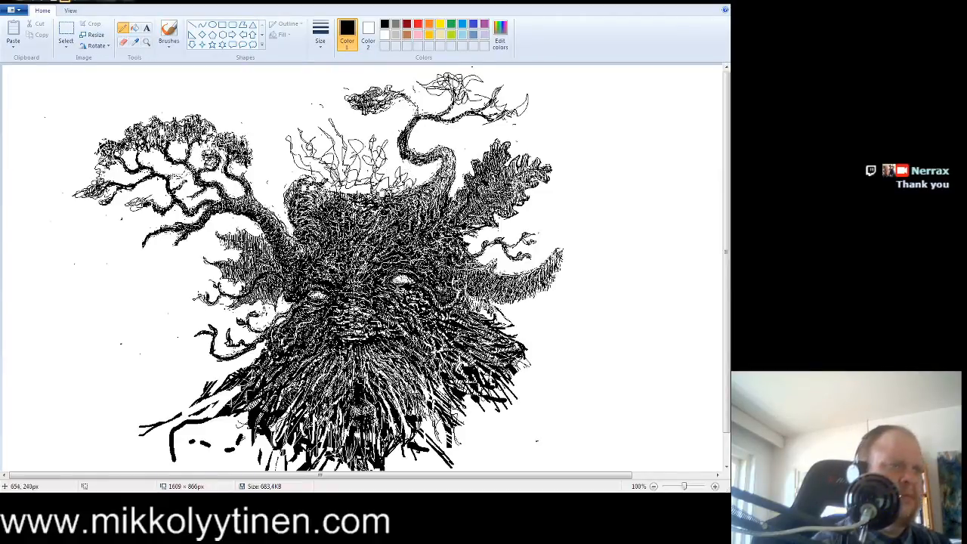
{"action": "mouse_move", "coordinate": [333, 192]}
{"action": "left_mouse_down"}
{"action": "mouse_move", "coordinate": [366, 182]}
{"action": "mouse_move", "coordinate": [341, 195]}
{"action": "mouse_move", "coordinate": [319, 179]}
{"action": "left_mouse_up"}
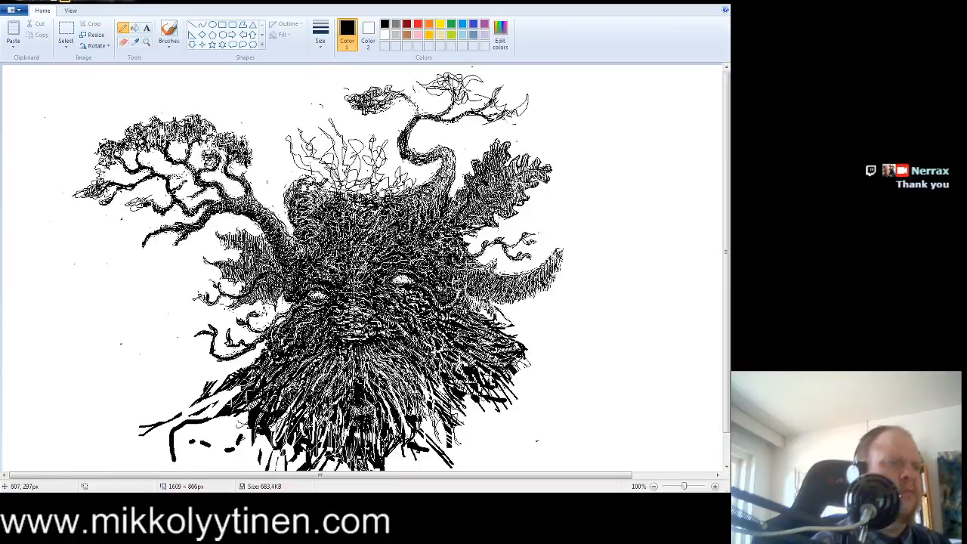
- Erase the rounded lump at the head's upper left and clear some of the shading along the top edge
{"action": "left_click", "coordinate": [123, 42]}
{"action": "mouse_move", "coordinate": [299, 232]}
{"action": "left_mouse_down"}
{"action": "mouse_move", "coordinate": [294, 213]}
{"action": "mouse_move", "coordinate": [315, 182]}
{"action": "left_mouse_up"}
{"action": "mouse_move", "coordinate": [293, 214]}
{"action": "left_mouse_down"}
{"action": "mouse_move", "coordinate": [295, 223]}
{"action": "mouse_move", "coordinate": [297, 186]}
{"action": "mouse_move", "coordinate": [320, 173]}
{"action": "mouse_move", "coordinate": [334, 230]}
{"action": "mouse_move", "coordinate": [354, 182]}
{"action": "mouse_move", "coordinate": [346, 194]}
{"action": "mouse_move", "coordinate": [371, 206]}
{"action": "left_mouse_up"}
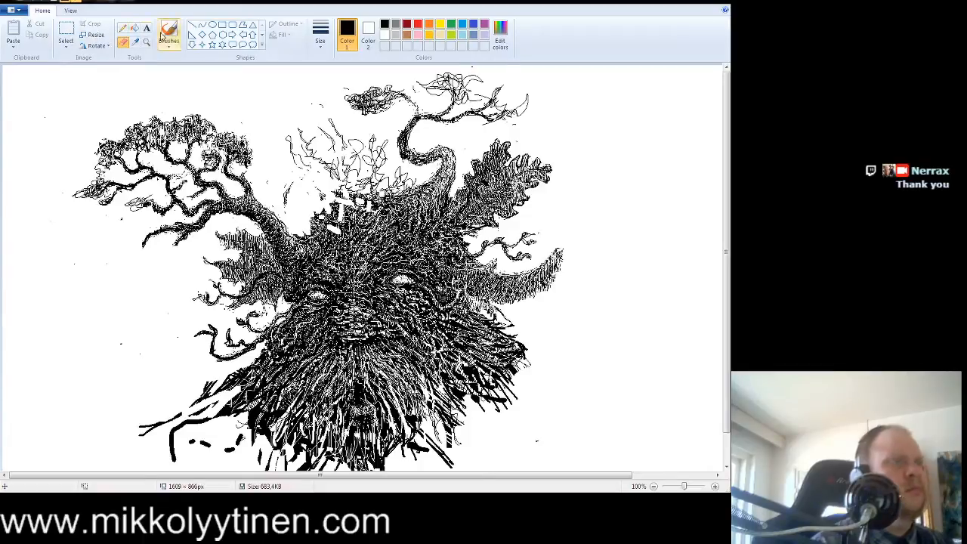
- Fill the erased upper-left area of the head with curly black foliage scribbles and thicken the growth beneath the twigs
{"action": "left_click", "coordinate": [123, 28]}
{"action": "left_click", "coordinate": [123, 28]}
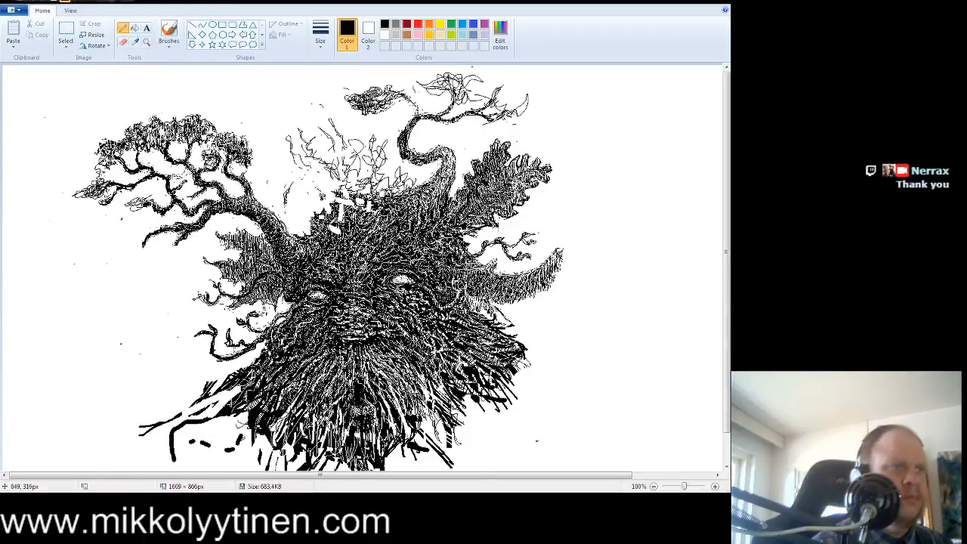
{"action": "mouse_move", "coordinate": [330, 226]}
{"action": "left_mouse_down"}
{"action": "mouse_move", "coordinate": [343, 229]}
{"action": "mouse_move", "coordinate": [344, 199]}
{"action": "mouse_move", "coordinate": [365, 195]}
{"action": "mouse_move", "coordinate": [336, 203]}
{"action": "mouse_move", "coordinate": [311, 230]}
{"action": "mouse_move", "coordinate": [319, 236]}
{"action": "mouse_move", "coordinate": [307, 212]}
{"action": "mouse_move", "coordinate": [342, 195]}
{"action": "mouse_move", "coordinate": [321, 201]}
{"action": "mouse_move", "coordinate": [315, 189]}
{"action": "mouse_move", "coordinate": [342, 192]}
{"action": "mouse_move", "coordinate": [325, 206]}
{"action": "mouse_move", "coordinate": [335, 164]}
{"action": "left_mouse_up"}
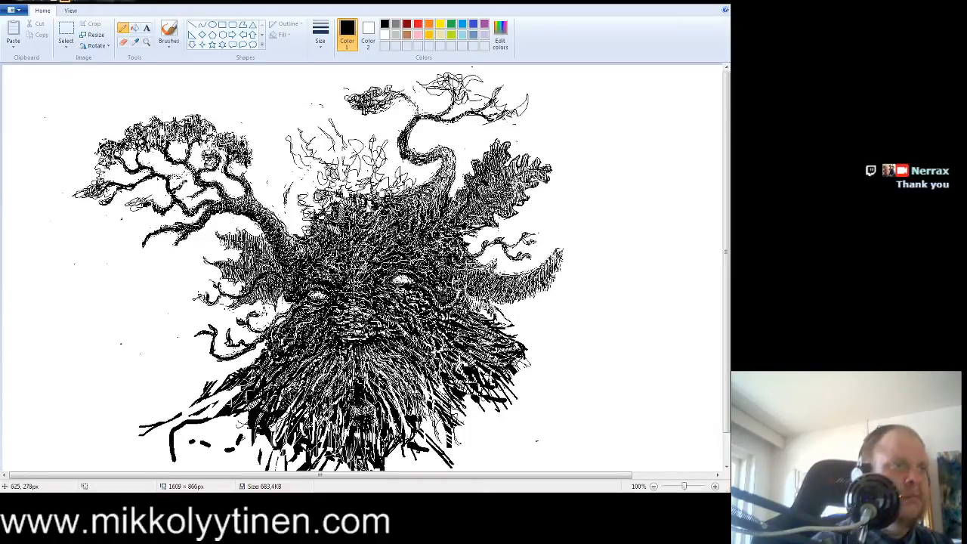
{"action": "mouse_move", "coordinate": [327, 202]}
{"action": "left_mouse_down"}
{"action": "mouse_move", "coordinate": [313, 210]}
{"action": "mouse_move", "coordinate": [295, 193]}
{"action": "mouse_move", "coordinate": [302, 199]}
{"action": "mouse_move", "coordinate": [310, 188]}
{"action": "mouse_move", "coordinate": [293, 161]}
{"action": "mouse_move", "coordinate": [338, 178]}
{"action": "left_mouse_up"}
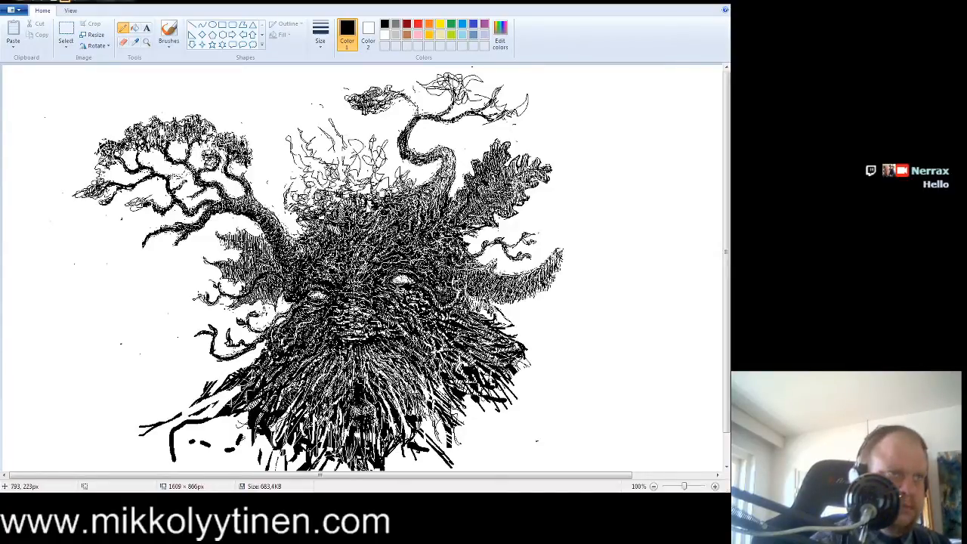
{"action": "mouse_move", "coordinate": [393, 152]}
{"action": "left_mouse_down"}
{"action": "mouse_move", "coordinate": [382, 184]}
{"action": "mouse_move", "coordinate": [388, 174]}
{"action": "mouse_move", "coordinate": [373, 171]}
{"action": "mouse_move", "coordinate": [385, 138]}
{"action": "mouse_move", "coordinate": [373, 193]}
{"action": "mouse_move", "coordinate": [344, 194]}
{"action": "mouse_move", "coordinate": [305, 218]}
{"action": "mouse_move", "coordinate": [315, 224]}
{"action": "mouse_move", "coordinate": [321, 198]}
{"action": "mouse_move", "coordinate": [344, 224]}
{"action": "left_mouse_up"}
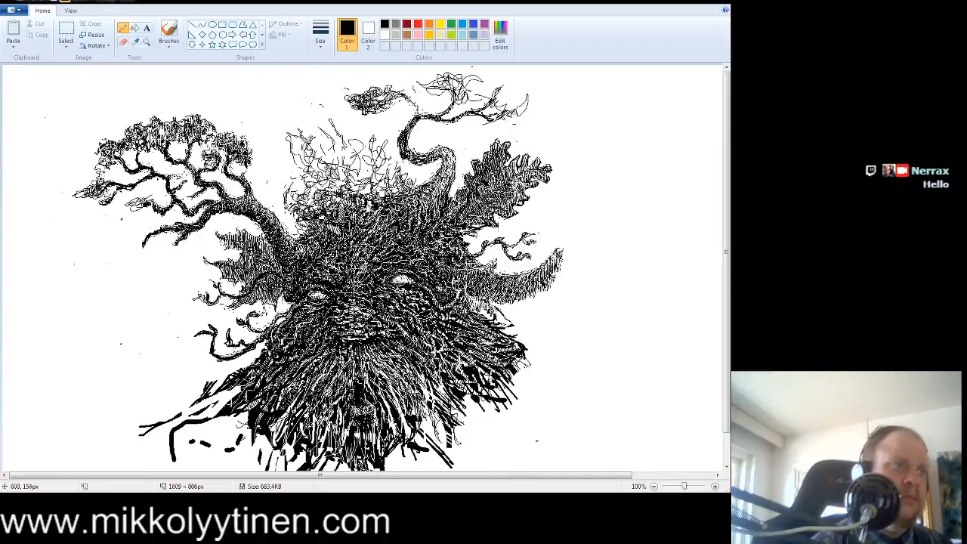
{"action": "mouse_move", "coordinate": [307, 192]}
{"action": "left_mouse_down"}
{"action": "mouse_move", "coordinate": [300, 198]}
{"action": "mouse_move", "coordinate": [301, 186]}
{"action": "left_mouse_up"}
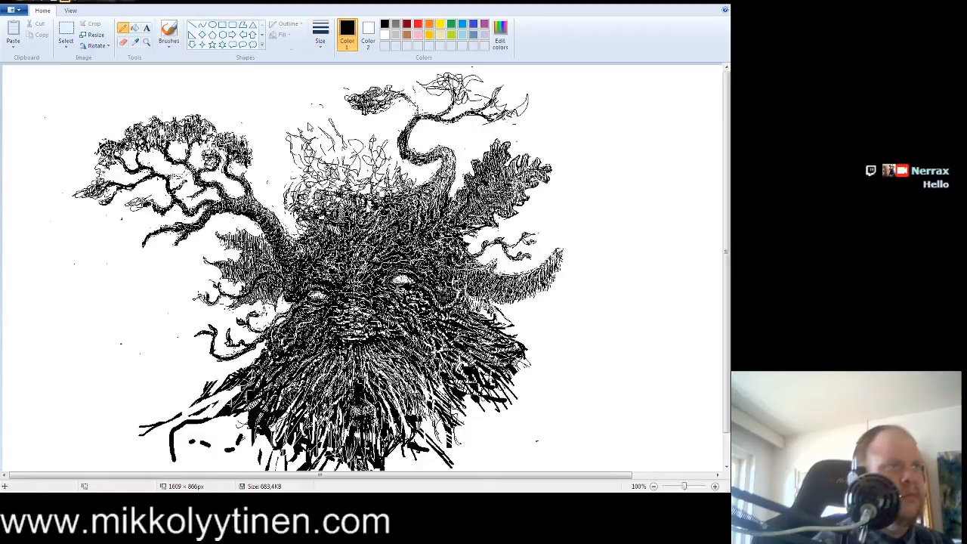
- Draw a thick black curved branch rising from the head's upper left, with forking twigs at its tip
{"action": "mouse_move", "coordinate": [297, 191]}
{"action": "left_mouse_down"}
{"action": "mouse_move", "coordinate": [322, 158]}
{"action": "mouse_move", "coordinate": [323, 137]}
{"action": "mouse_move", "coordinate": [330, 196]}
{"action": "mouse_move", "coordinate": [341, 206]}
{"action": "left_mouse_up"}
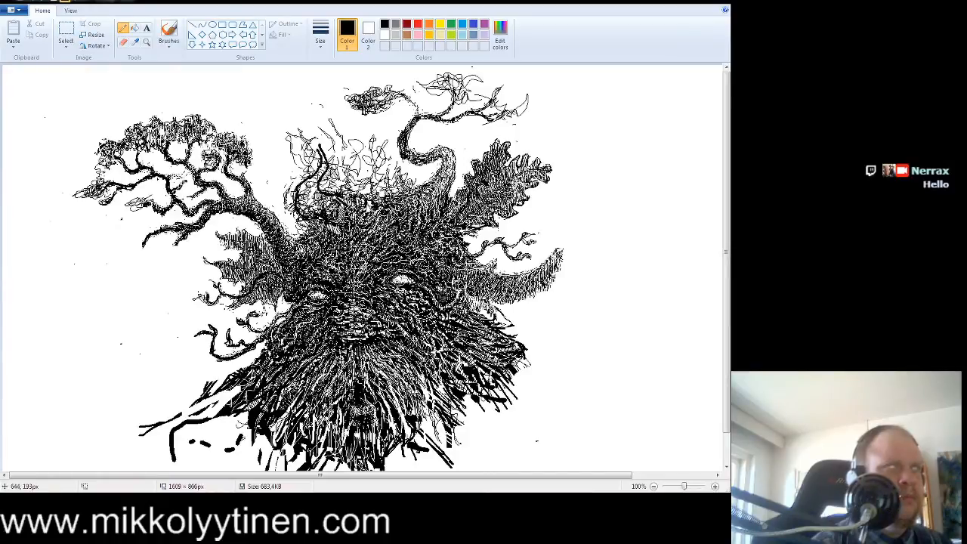
{"action": "mouse_move", "coordinate": [317, 136]}
{"action": "left_mouse_down"}
{"action": "mouse_move", "coordinate": [321, 145]}
{"action": "mouse_move", "coordinate": [300, 143]}
{"action": "mouse_move", "coordinate": [336, 136]}
{"action": "mouse_move", "coordinate": [286, 153]}
{"action": "left_mouse_up"}
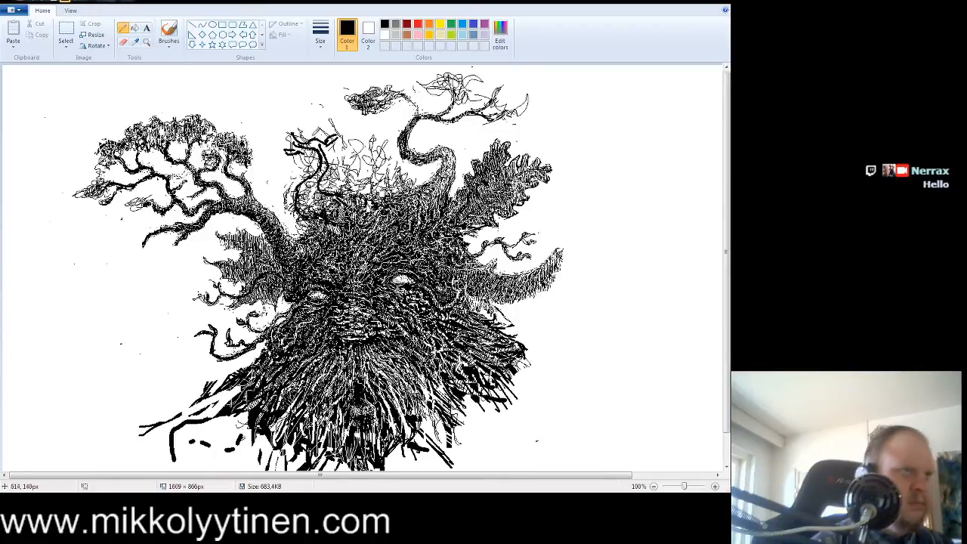
{"action": "mouse_move", "coordinate": [292, 148]}
{"action": "left_mouse_down"}
{"action": "mouse_move", "coordinate": [316, 145]}
{"action": "mouse_move", "coordinate": [322, 163]}
{"action": "mouse_move", "coordinate": [301, 211]}
{"action": "mouse_move", "coordinate": [328, 216]}
{"action": "mouse_move", "coordinate": [300, 196]}
{"action": "mouse_move", "coordinate": [315, 178]}
{"action": "mouse_move", "coordinate": [311, 142]}
{"action": "mouse_move", "coordinate": [284, 151]}
{"action": "mouse_move", "coordinate": [280, 114]}
{"action": "mouse_move", "coordinate": [315, 140]}
{"action": "mouse_move", "coordinate": [334, 134]}
{"action": "mouse_move", "coordinate": [334, 110]}
{"action": "mouse_move", "coordinate": [308, 206]}
{"action": "mouse_move", "coordinate": [314, 195]}
{"action": "mouse_move", "coordinate": [325, 208]}
{"action": "mouse_move", "coordinate": [326, 199]}
{"action": "mouse_move", "coordinate": [314, 204]}
{"action": "left_mouse_up"}
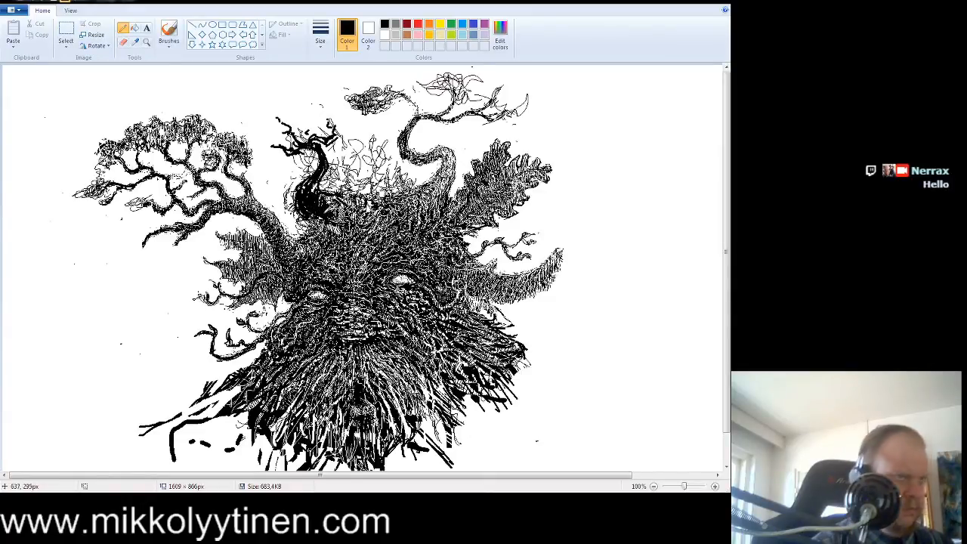
- Carve white bark lines into the new upper-left branch and extend its tips with thin black pencil twigs
{"action": "left_click", "coordinate": [385, 35]}
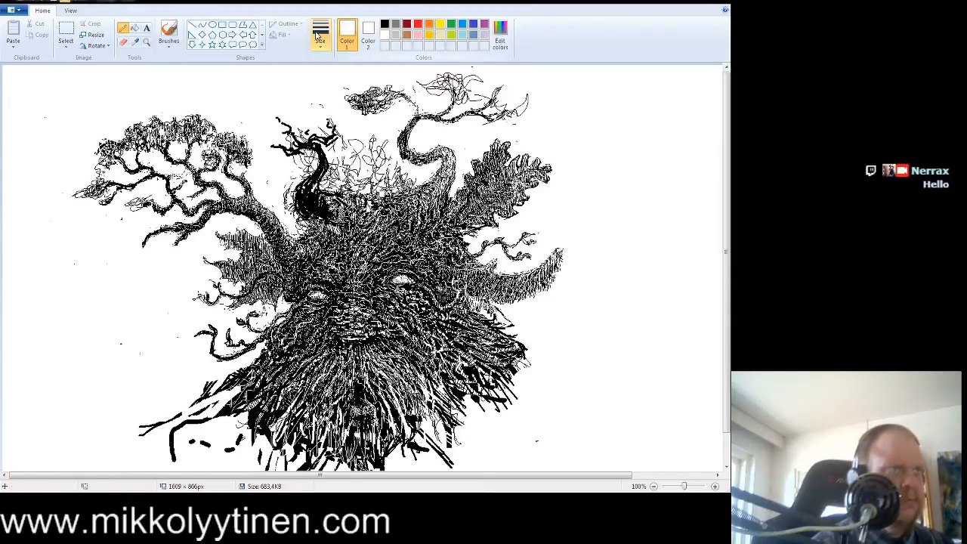
{"action": "left_click_drag", "start_coordinate": [318, 194], "coordinate": [333, 213]}
{"action": "left_click_drag", "start_coordinate": [319, 188], "coordinate": [334, 205]}
{"action": "mouse_move", "coordinate": [310, 188]}
{"action": "left_mouse_down"}
{"action": "mouse_move", "coordinate": [326, 202]}
{"action": "mouse_move", "coordinate": [329, 134]}
{"action": "mouse_move", "coordinate": [295, 139]}
{"action": "mouse_move", "coordinate": [312, 141]}
{"action": "left_mouse_up"}
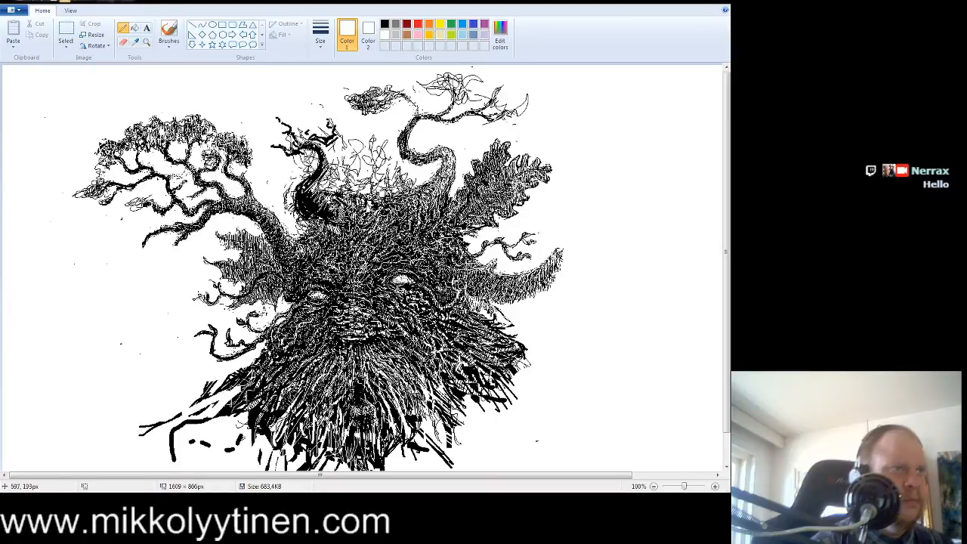
{"action": "mouse_move", "coordinate": [310, 215]}
{"action": "left_mouse_down"}
{"action": "mouse_move", "coordinate": [328, 208]}
{"action": "mouse_move", "coordinate": [333, 219]}
{"action": "mouse_move", "coordinate": [302, 206]}
{"action": "left_mouse_up"}
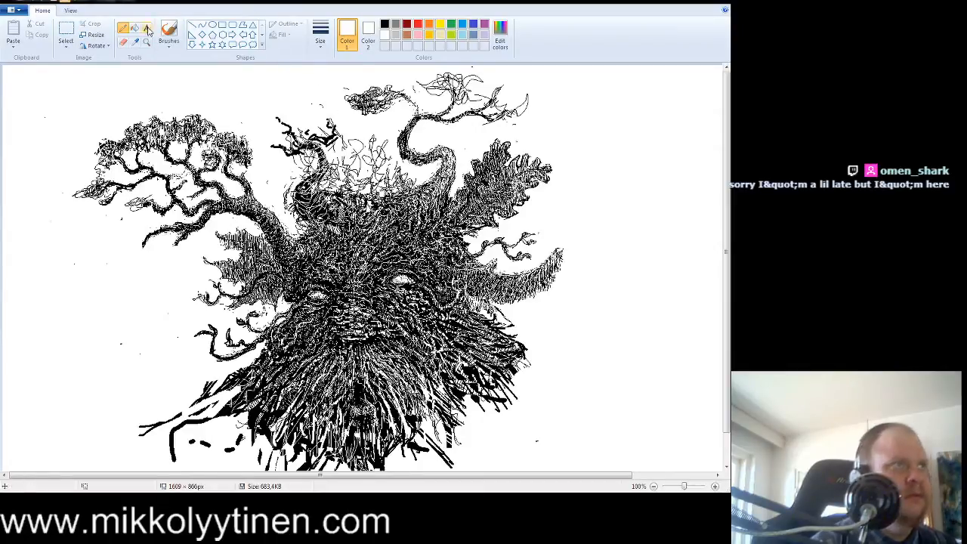
{"action": "left_click", "coordinate": [385, 23]}
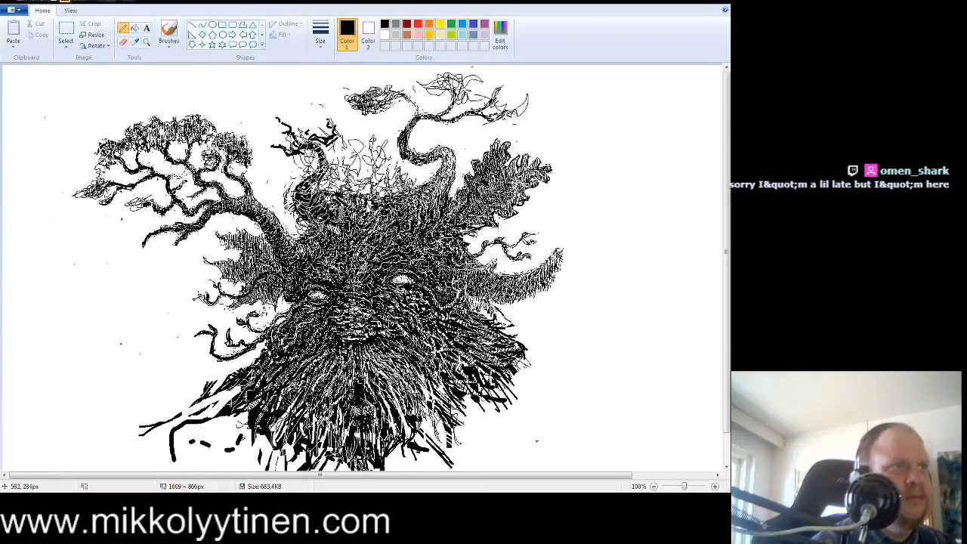
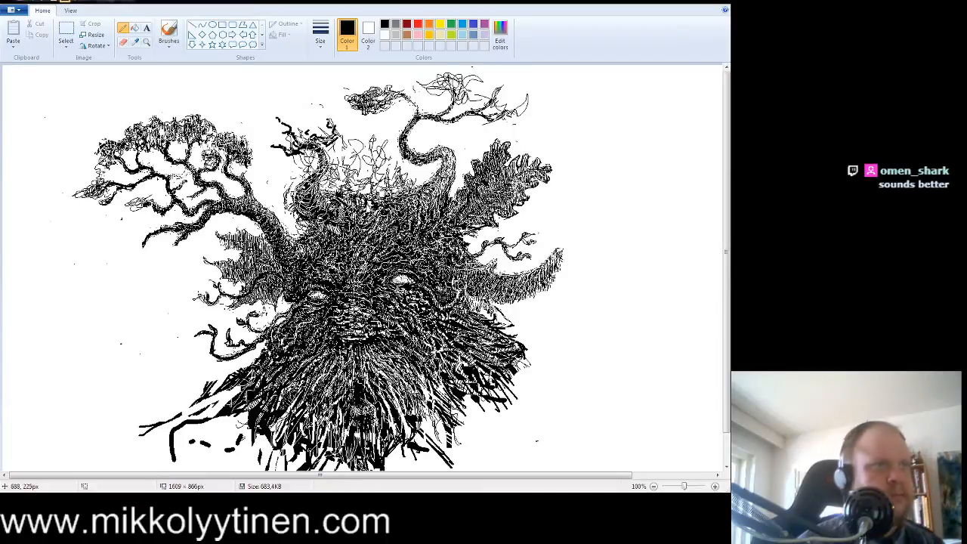
{"action": "mouse_move", "coordinate": [301, 139]}
{"action": "left_mouse_down"}
{"action": "mouse_move", "coordinate": [289, 110]}
{"action": "mouse_move", "coordinate": [255, 107]}
{"action": "mouse_move", "coordinate": [266, 138]}
{"action": "mouse_move", "coordinate": [304, 149]}
{"action": "mouse_move", "coordinate": [313, 171]}
{"action": "mouse_move", "coordinate": [299, 189]}
{"action": "mouse_move", "coordinate": [324, 207]}
{"action": "mouse_move", "coordinate": [303, 184]}
{"action": "mouse_move", "coordinate": [292, 190]}
{"action": "left_mouse_up"}
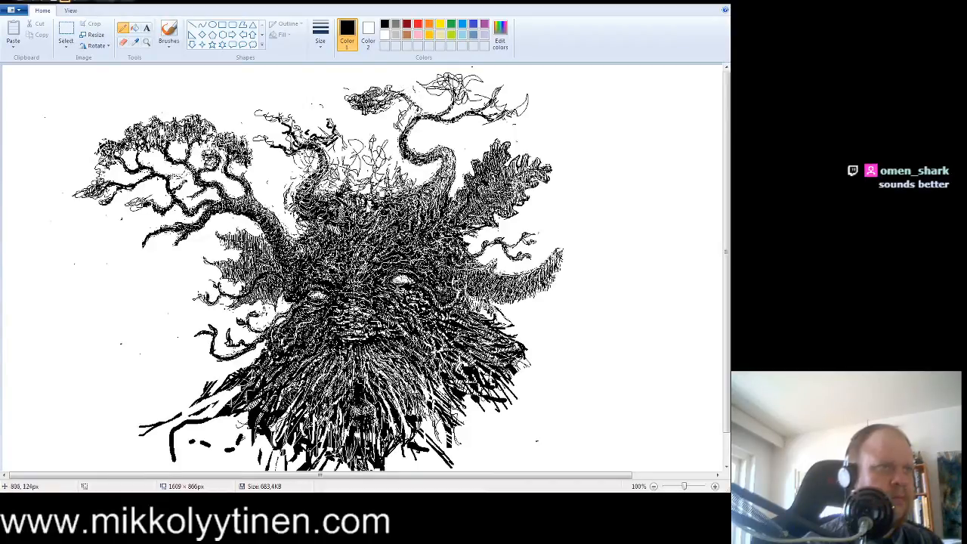
- Erase the floating leaf cluster beside the upper-right branch and the loose twigs around the new branch and head top
{"action": "left_click", "coordinate": [123, 42]}
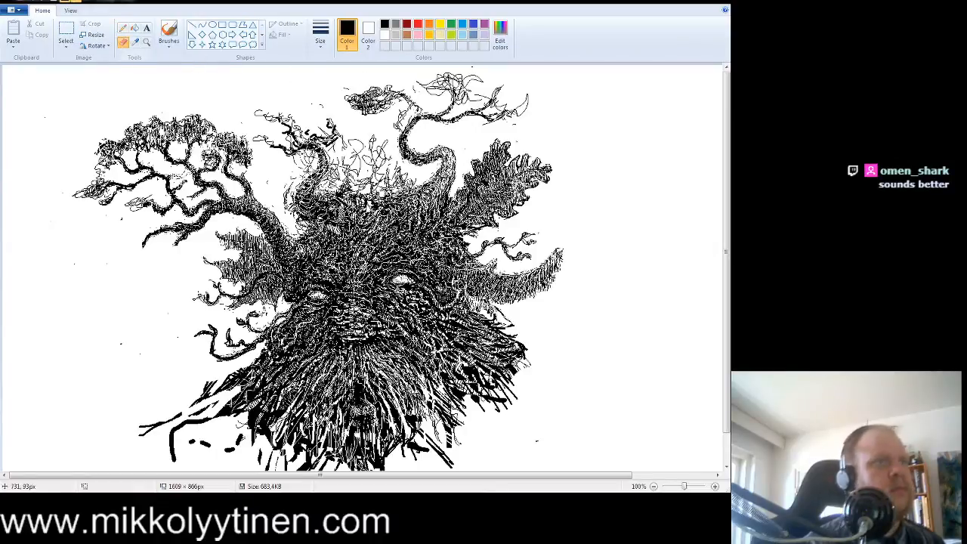
{"action": "mouse_move", "coordinate": [399, 120]}
{"action": "left_mouse_down"}
{"action": "mouse_move", "coordinate": [421, 100]}
{"action": "mouse_move", "coordinate": [410, 87]}
{"action": "left_mouse_up"}
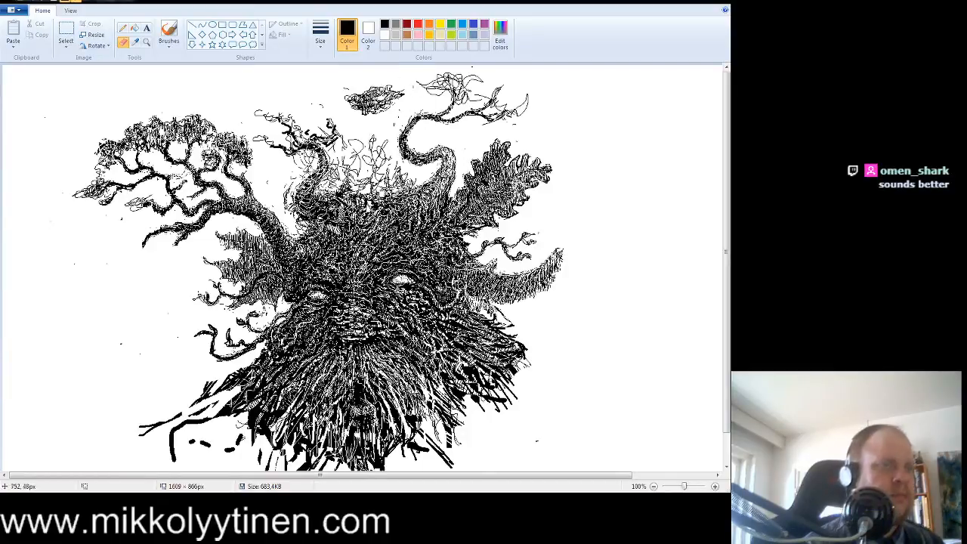
{"action": "mouse_move", "coordinate": [407, 114]}
{"action": "left_mouse_down"}
{"action": "mouse_move", "coordinate": [403, 89]}
{"action": "mouse_move", "coordinate": [394, 113]}
{"action": "mouse_move", "coordinate": [374, 119]}
{"action": "mouse_move", "coordinate": [387, 92]}
{"action": "mouse_move", "coordinate": [376, 84]}
{"action": "mouse_move", "coordinate": [349, 99]}
{"action": "left_mouse_up"}
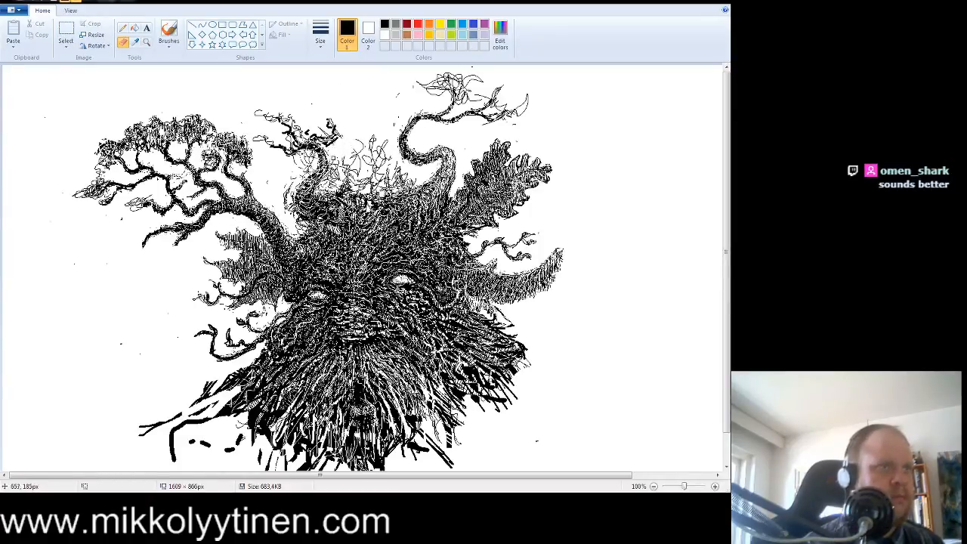
{"action": "mouse_move", "coordinate": [335, 159]}
{"action": "left_mouse_down"}
{"action": "mouse_move", "coordinate": [330, 185]}
{"action": "mouse_move", "coordinate": [354, 146]}
{"action": "mouse_move", "coordinate": [396, 167]}
{"action": "mouse_move", "coordinate": [402, 183]}
{"action": "left_mouse_up"}
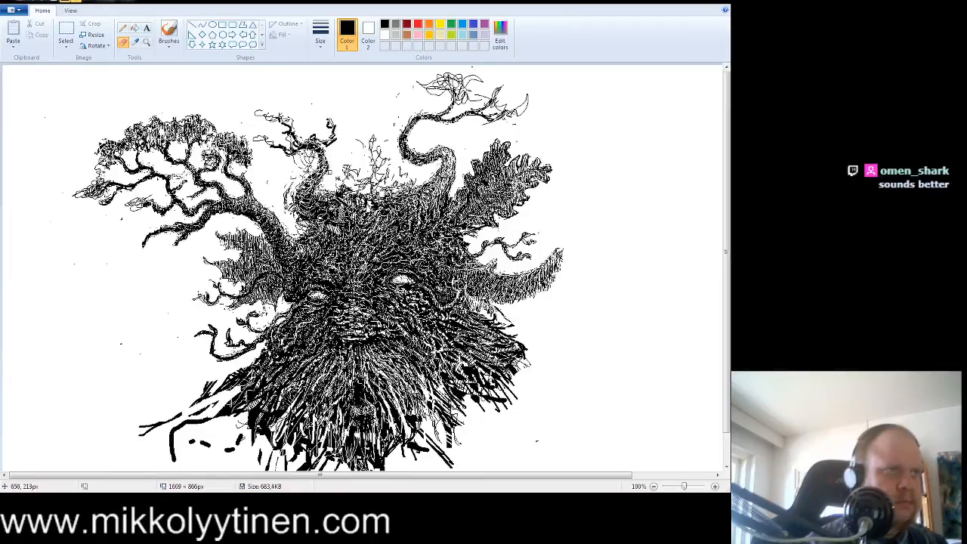
{"action": "left_click_drag", "start_coordinate": [327, 187], "coordinate": [356, 176]}
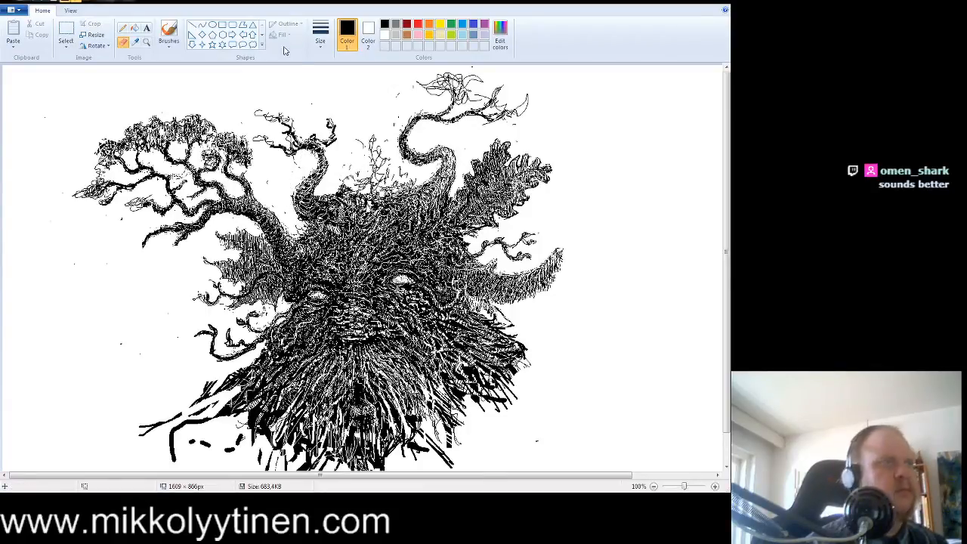
- Build a dense rounded mound of curly black pencil foliage on top of the head, reworking its upper edge
{"action": "left_click", "coordinate": [122, 28]}
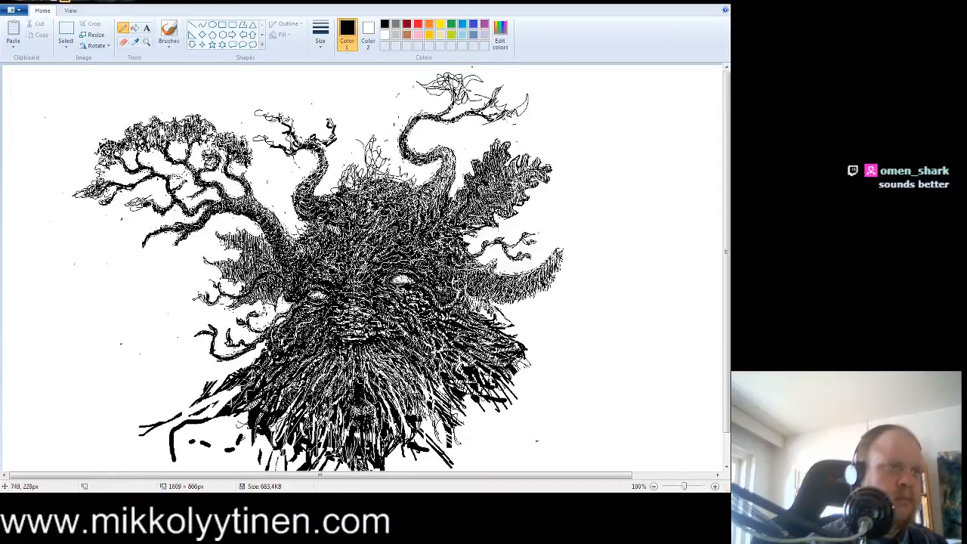
{"action": "mouse_move", "coordinate": [385, 178]}
{"action": "left_mouse_down"}
{"action": "mouse_move", "coordinate": [415, 178]}
{"action": "mouse_move", "coordinate": [410, 189]}
{"action": "mouse_move", "coordinate": [389, 178]}
{"action": "mouse_move", "coordinate": [352, 198]}
{"action": "mouse_move", "coordinate": [333, 186]}
{"action": "left_mouse_up"}
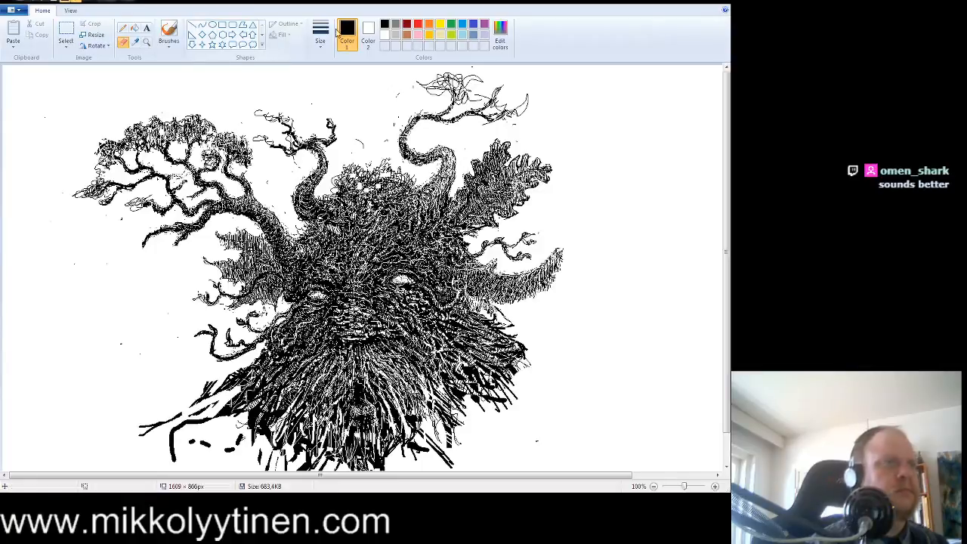
{"action": "left_click", "coordinate": [123, 28]}
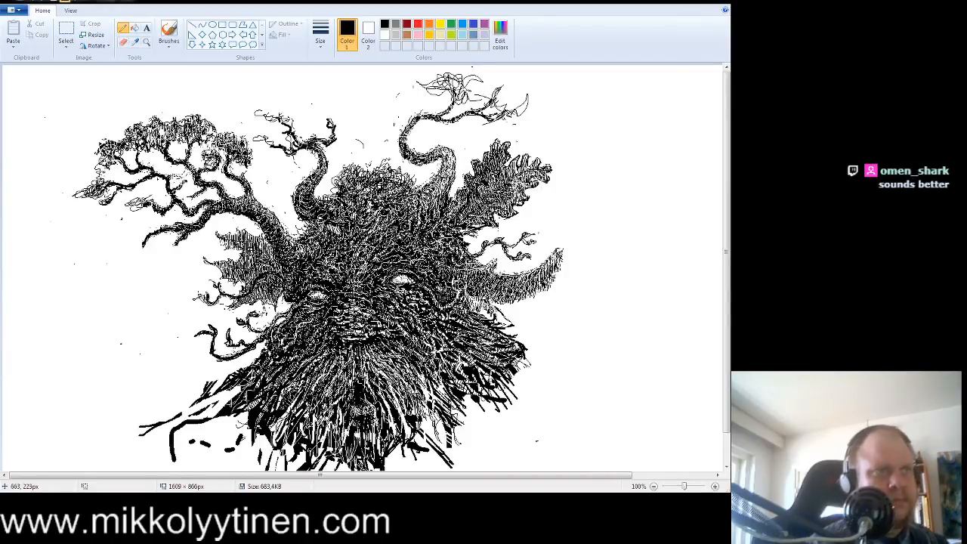
{"action": "mouse_move", "coordinate": [329, 188]}
{"action": "left_mouse_down"}
{"action": "mouse_move", "coordinate": [325, 180]}
{"action": "mouse_move", "coordinate": [333, 177]}
{"action": "mouse_move", "coordinate": [332, 194]}
{"action": "mouse_move", "coordinate": [347, 170]}
{"action": "mouse_move", "coordinate": [373, 184]}
{"action": "left_mouse_up"}
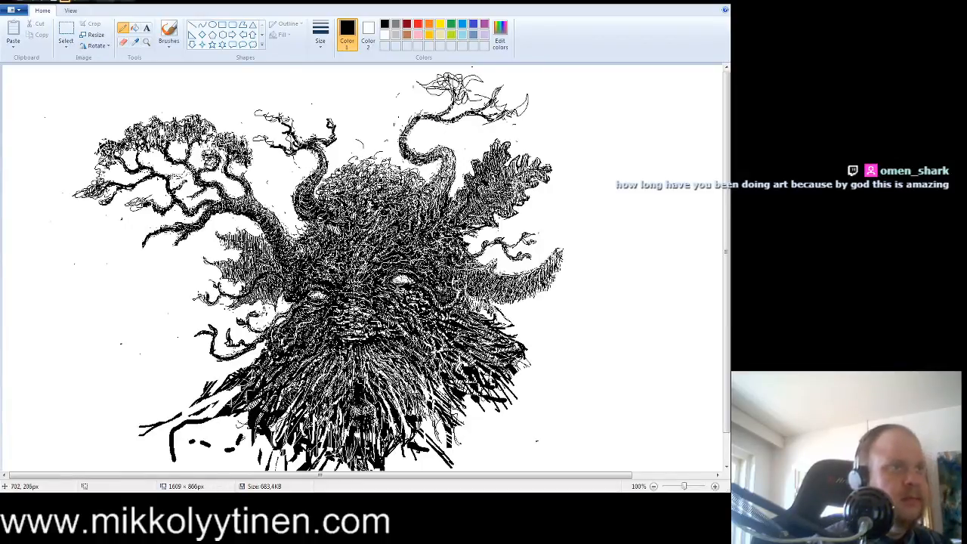
{"action": "left_click", "coordinate": [123, 42]}
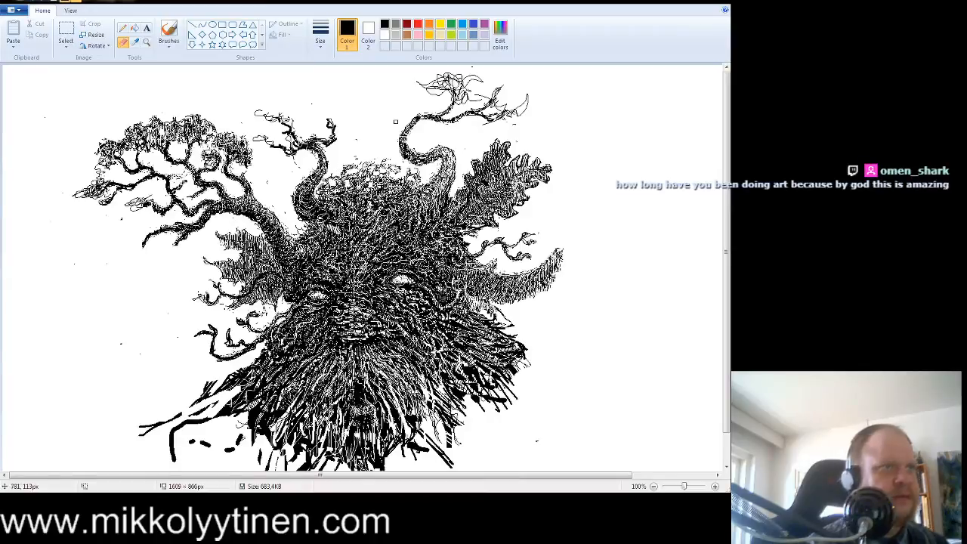
{"action": "left_click", "coordinate": [123, 28]}
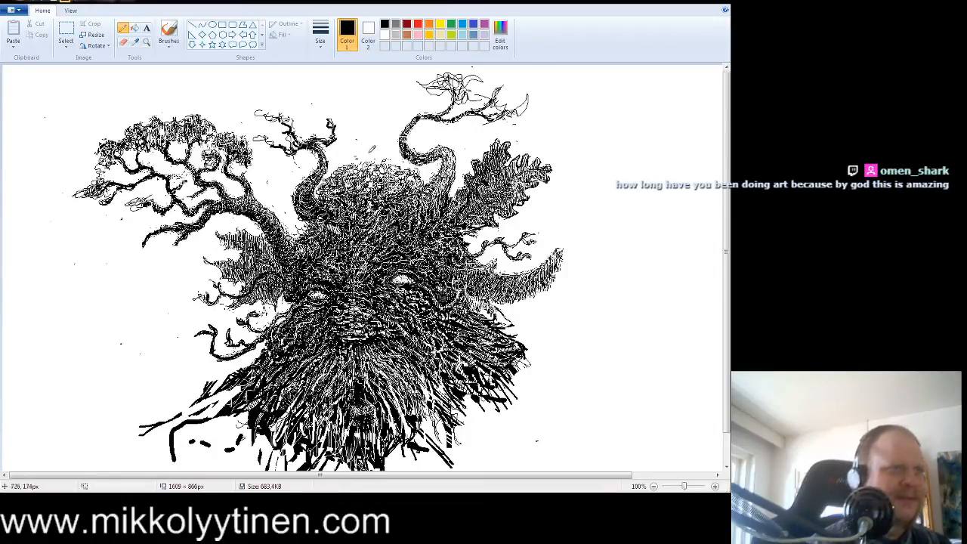
- Erase most of the foliage mound on top of the head, leaving only sparse upright tufts
{"action": "left_click", "coordinate": [123, 42]}
{"action": "mouse_move", "coordinate": [343, 172]}
{"action": "left_mouse_down"}
{"action": "mouse_move", "coordinate": [392, 174]}
{"action": "mouse_move", "coordinate": [348, 171]}
{"action": "mouse_move", "coordinate": [321, 187]}
{"action": "mouse_move", "coordinate": [347, 173]}
{"action": "mouse_move", "coordinate": [340, 193]}
{"action": "left_mouse_up"}
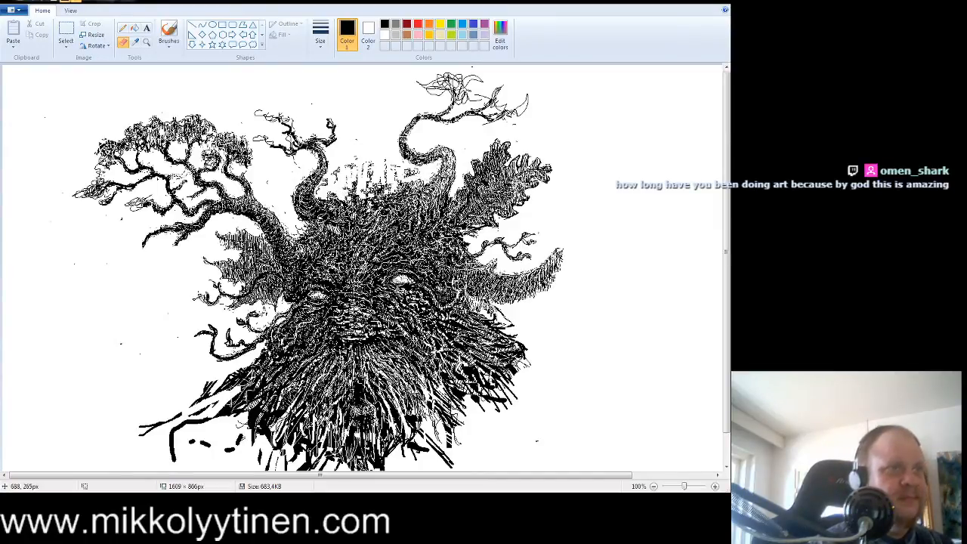
{"action": "left_click_drag", "start_coordinate": [335, 179], "coordinate": [337, 171]}
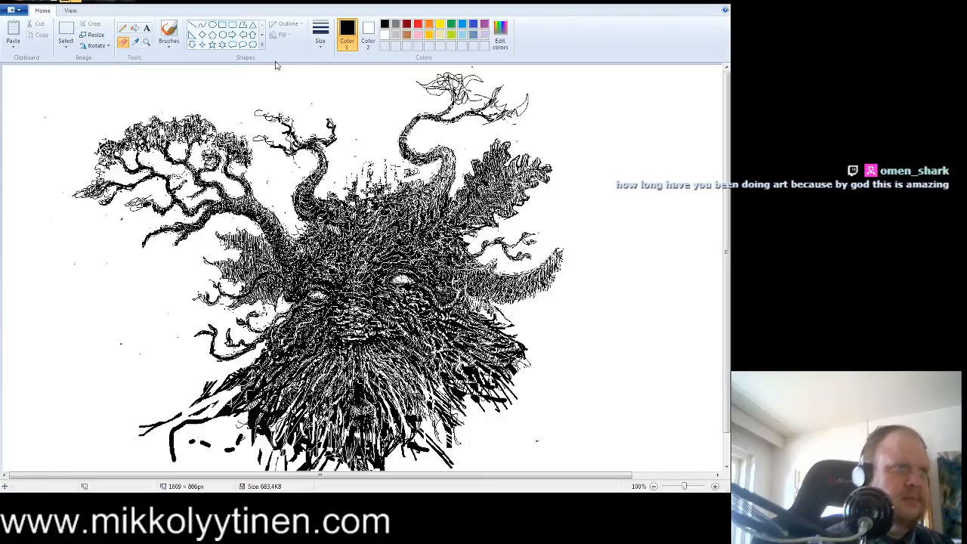
- Draw thin upright black twigs on the left part of the head top and erase gaps between them
{"action": "left_click", "coordinate": [122, 28]}
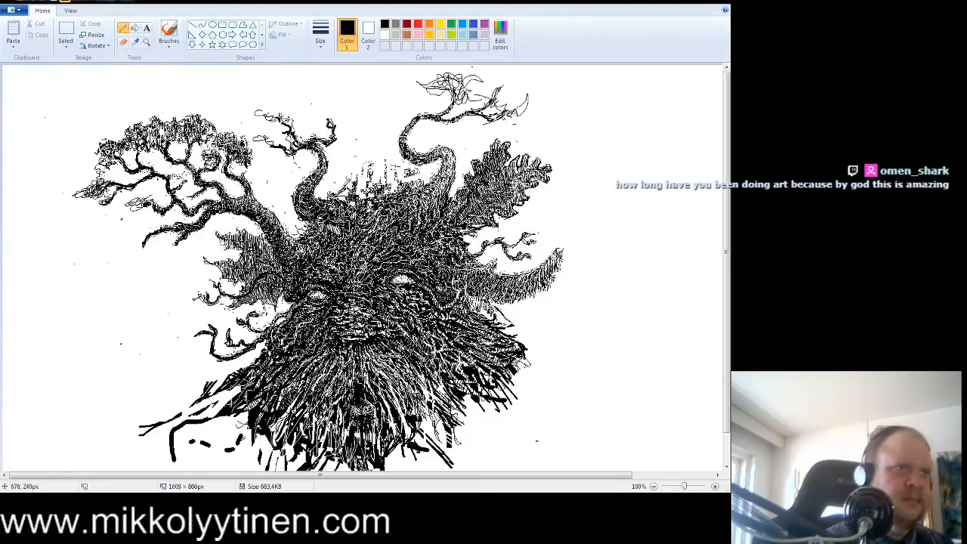
{"action": "mouse_move", "coordinate": [345, 187]}
{"action": "left_mouse_down"}
{"action": "mouse_move", "coordinate": [338, 173]}
{"action": "mouse_move", "coordinate": [364, 197]}
{"action": "mouse_move", "coordinate": [374, 170]}
{"action": "mouse_move", "coordinate": [385, 182]}
{"action": "mouse_move", "coordinate": [352, 195]}
{"action": "mouse_move", "coordinate": [343, 181]}
{"action": "mouse_move", "coordinate": [347, 193]}
{"action": "mouse_move", "coordinate": [402, 181]}
{"action": "mouse_move", "coordinate": [359, 168]}
{"action": "mouse_move", "coordinate": [355, 178]}
{"action": "mouse_move", "coordinate": [349, 157]}
{"action": "left_mouse_up"}
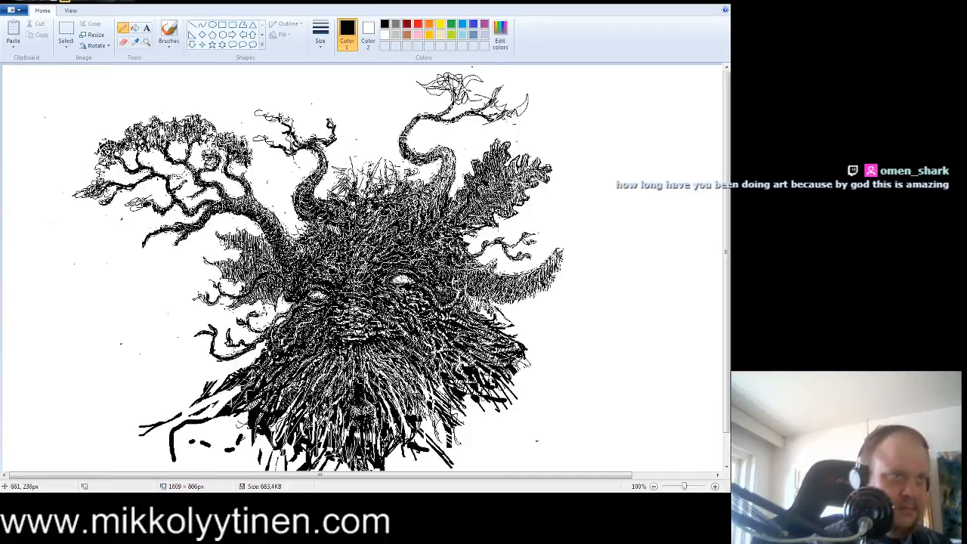
{"action": "left_click", "coordinate": [127, 42]}
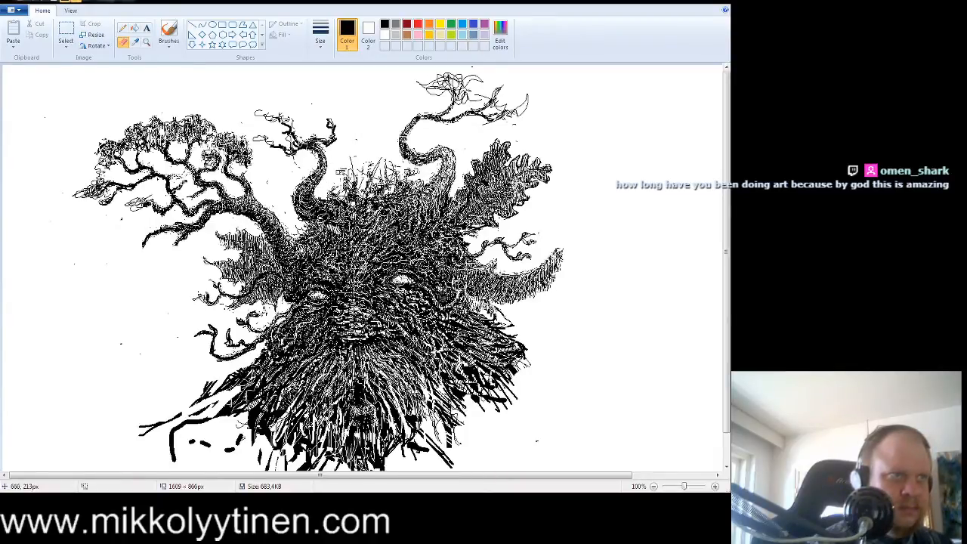
{"action": "left_click_drag", "start_coordinate": [346, 188], "coordinate": [351, 194]}
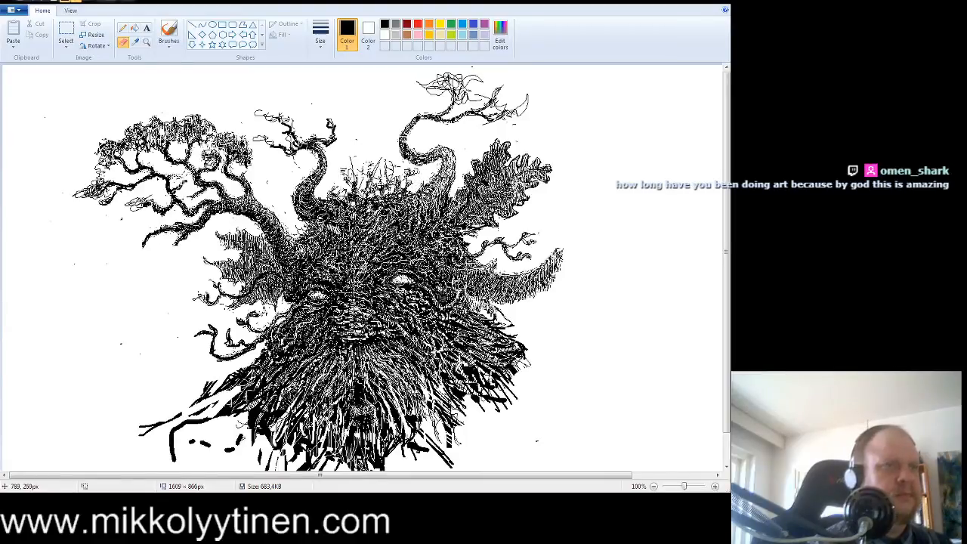
- Add more thin black twigs across the middle and right of the head top with the pencil
{"action": "left_click", "coordinate": [124, 30]}
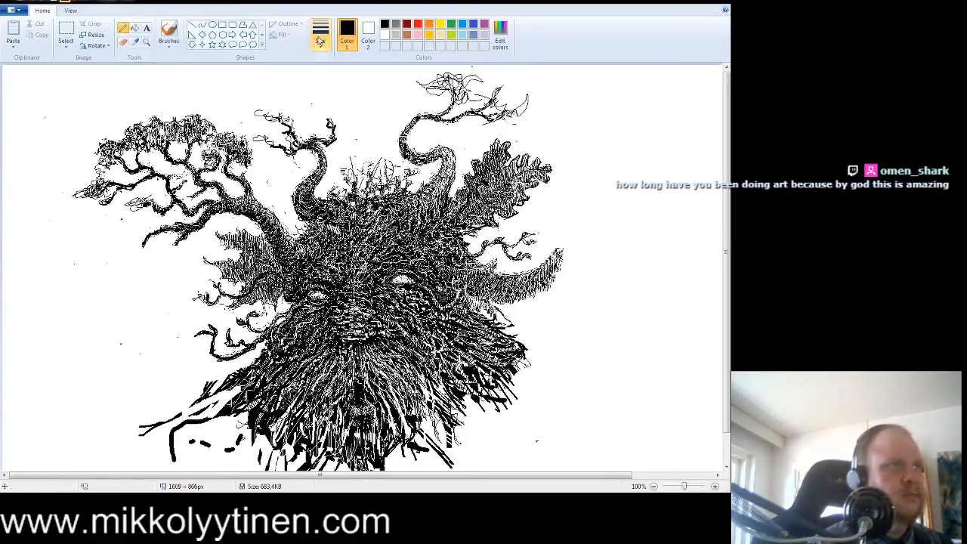
{"action": "left_click", "coordinate": [384, 35]}
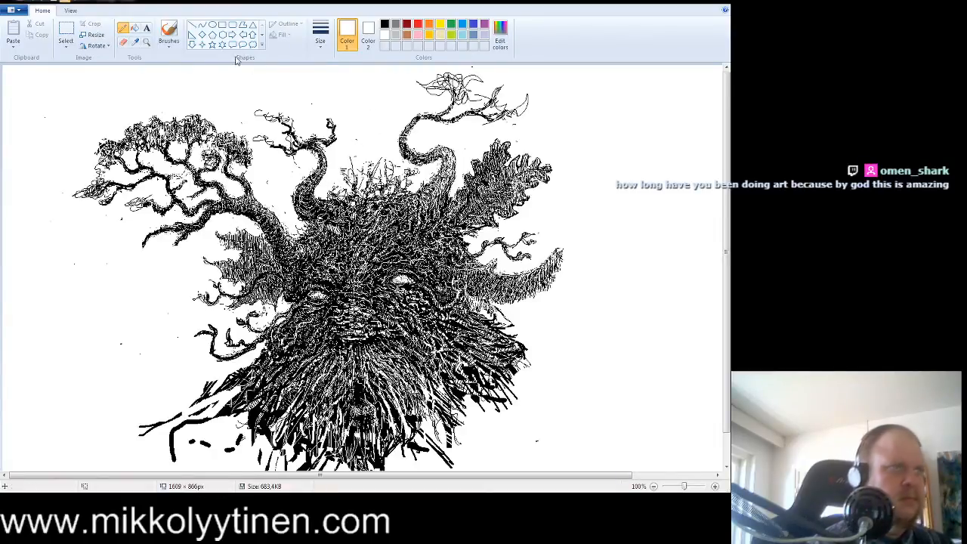
{"action": "left_click", "coordinate": [383, 26]}
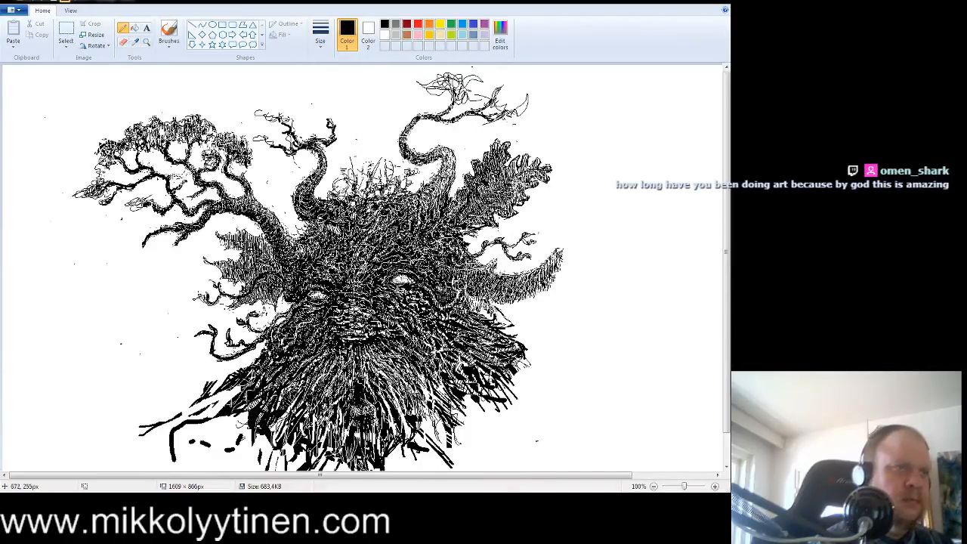
{"action": "mouse_move", "coordinate": [357, 195]}
{"action": "left_mouse_down"}
{"action": "mouse_move", "coordinate": [343, 179]}
{"action": "mouse_move", "coordinate": [331, 182]}
{"action": "mouse_move", "coordinate": [341, 173]}
{"action": "mouse_move", "coordinate": [360, 198]}
{"action": "mouse_move", "coordinate": [392, 146]}
{"action": "mouse_move", "coordinate": [374, 193]}
{"action": "mouse_move", "coordinate": [408, 177]}
{"action": "mouse_move", "coordinate": [360, 158]}
{"action": "left_mouse_up"}
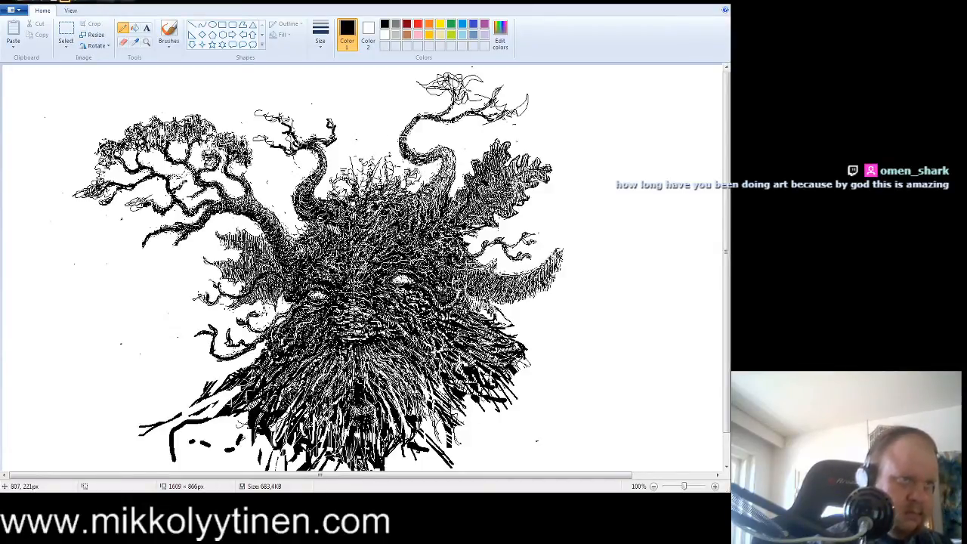
{"action": "left_click_drag", "start_coordinate": [414, 173], "coordinate": [365, 136]}
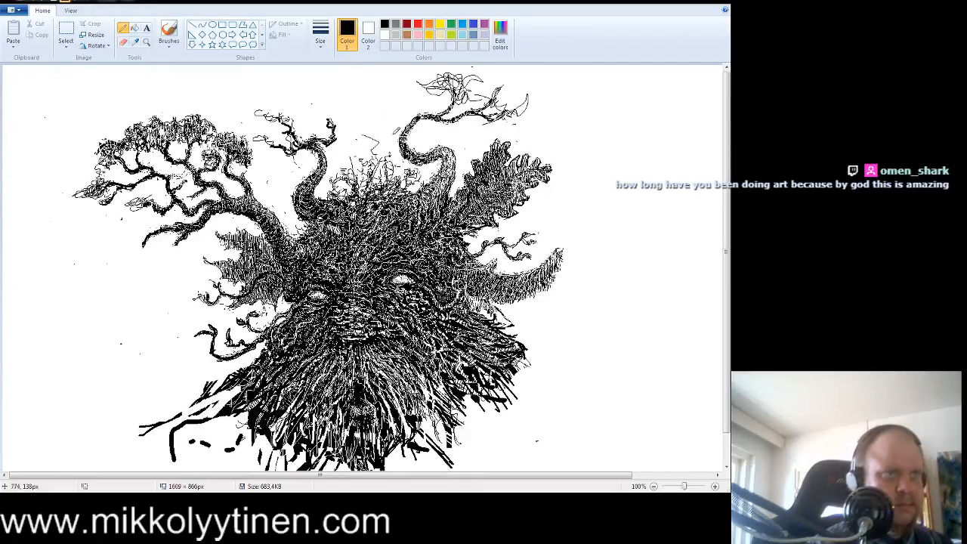
- Erase the stray lines above the head's twigs and touch up the upper-left branch's right tip with white, restoring black as the drawing colour
{"action": "left_click", "coordinate": [124, 42]}
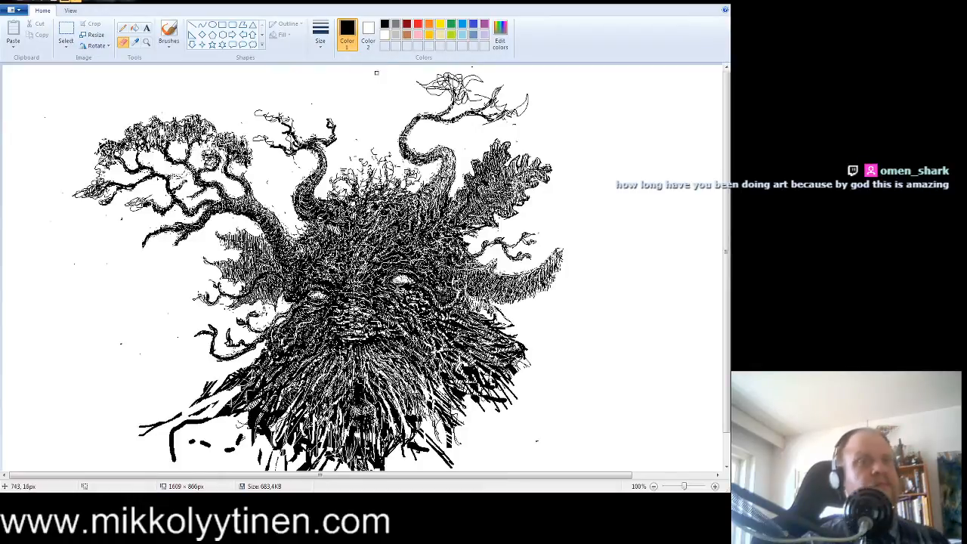
{"action": "left_click", "coordinate": [122, 28]}
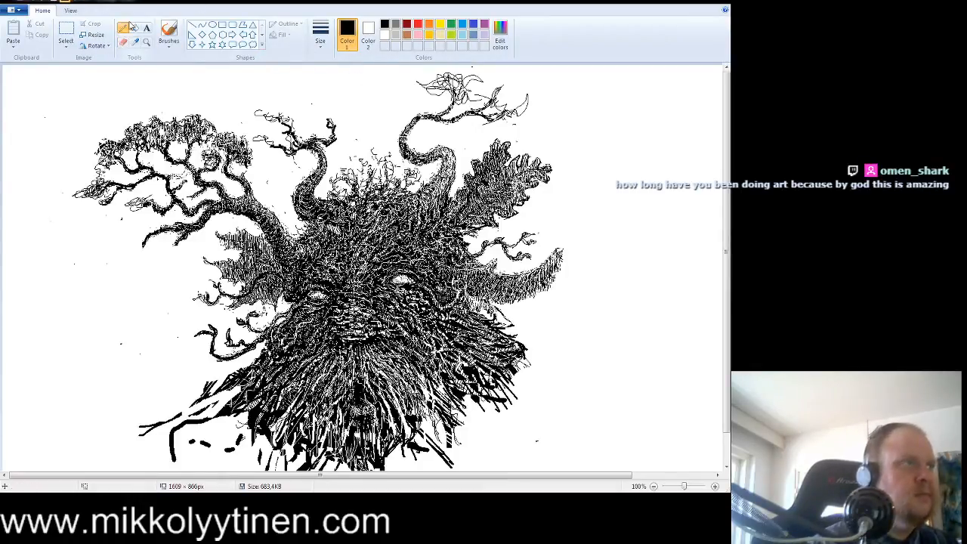
{"action": "left_click", "coordinate": [385, 35]}
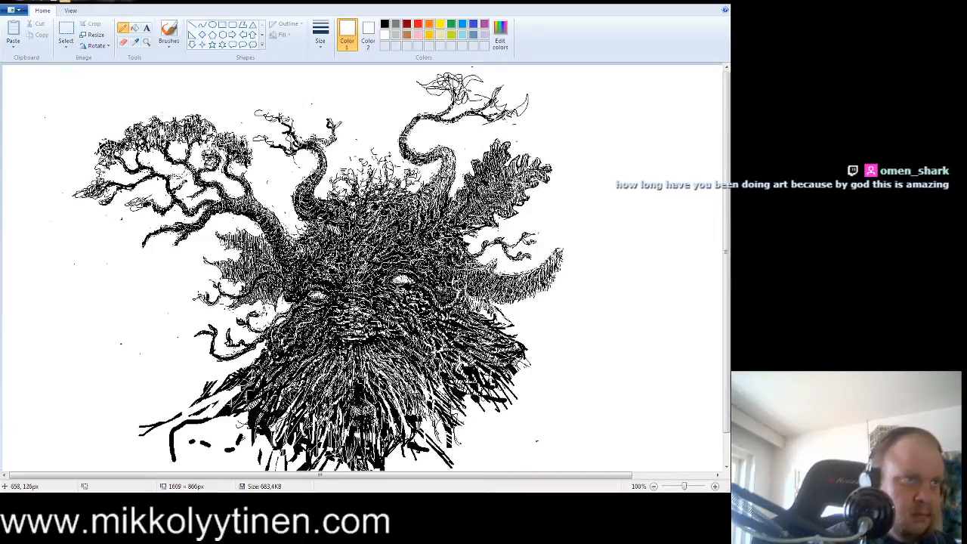
{"action": "left_click", "coordinate": [385, 23]}
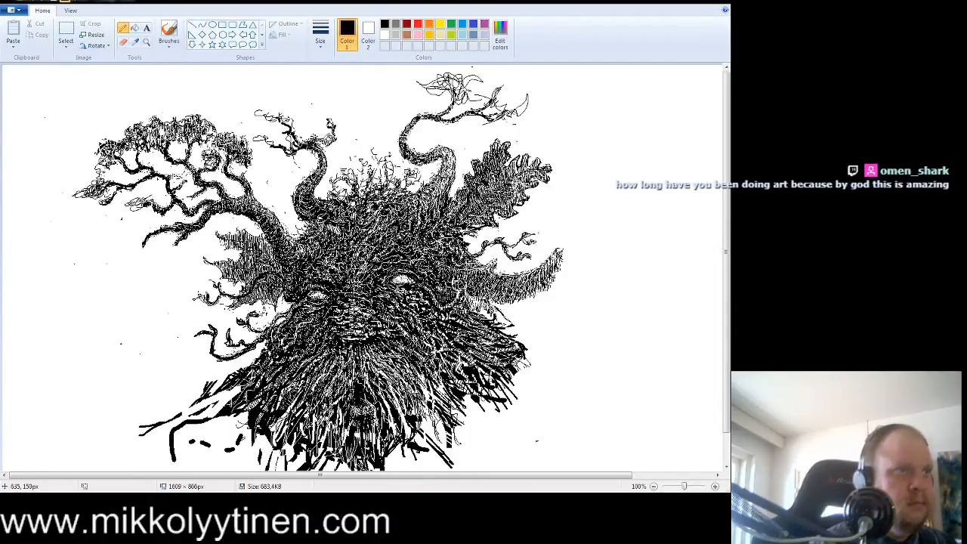
- Extend the right fork of the small branch above the head's left side with thin black twigs, erasing the hooked end and excess lines
{"action": "mouse_move", "coordinate": [330, 141]}
{"action": "left_mouse_down"}
{"action": "mouse_move", "coordinate": [339, 122]}
{"action": "mouse_move", "coordinate": [357, 112]}
{"action": "mouse_move", "coordinate": [360, 120]}
{"action": "mouse_move", "coordinate": [336, 119]}
{"action": "mouse_move", "coordinate": [337, 108]}
{"action": "mouse_move", "coordinate": [336, 117]}
{"action": "left_mouse_up"}
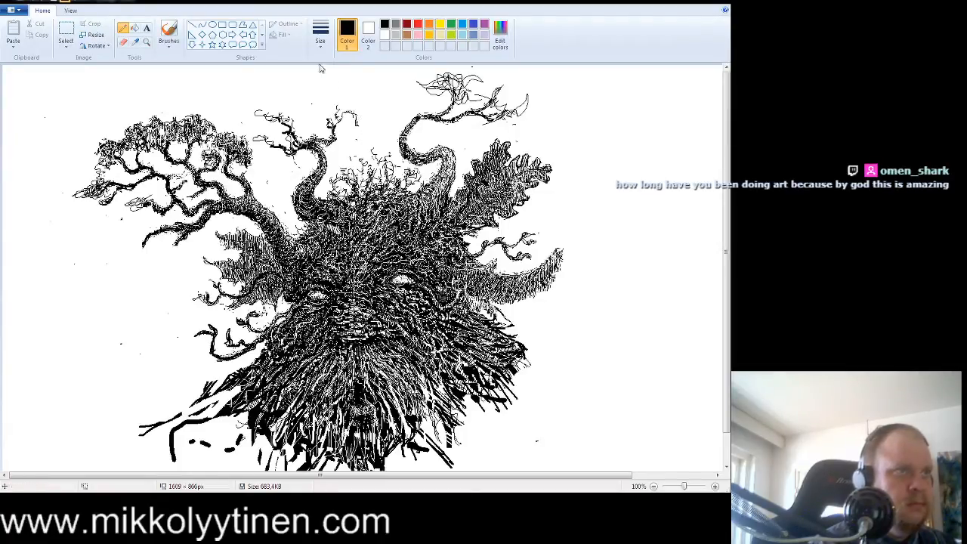
{"action": "left_click", "coordinate": [124, 43]}
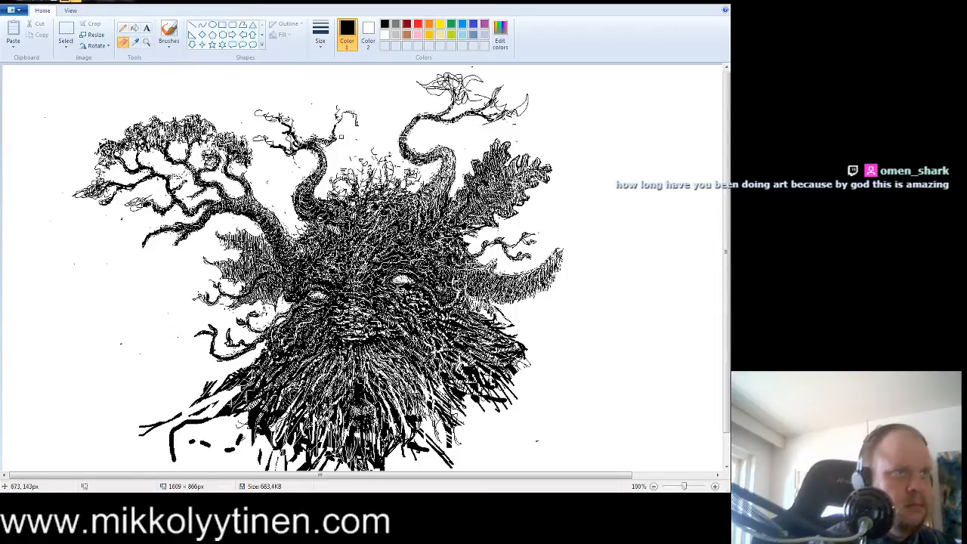
{"action": "left_click_drag", "start_coordinate": [339, 139], "coordinate": [330, 147]}
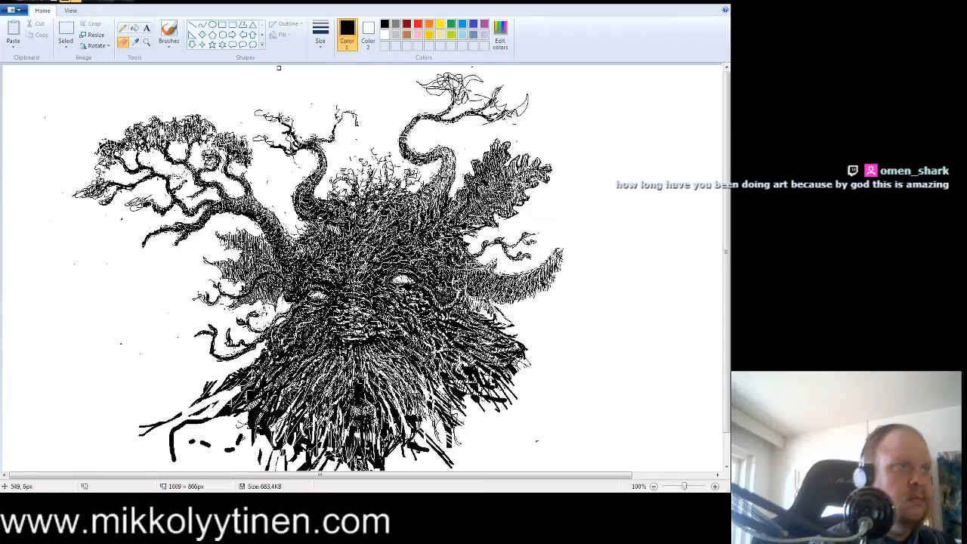
{"action": "left_click", "coordinate": [124, 30]}
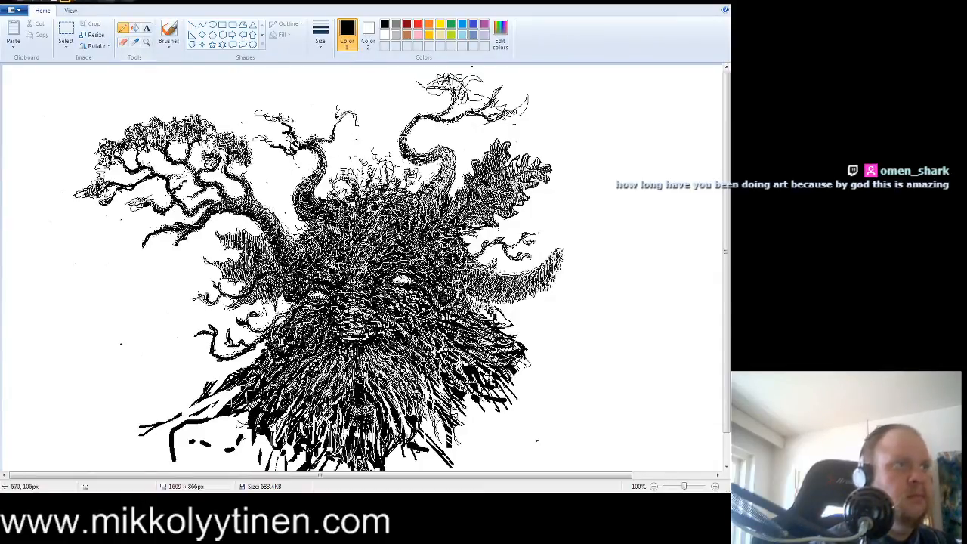
{"action": "left_click_drag", "start_coordinate": [339, 125], "coordinate": [355, 133]}
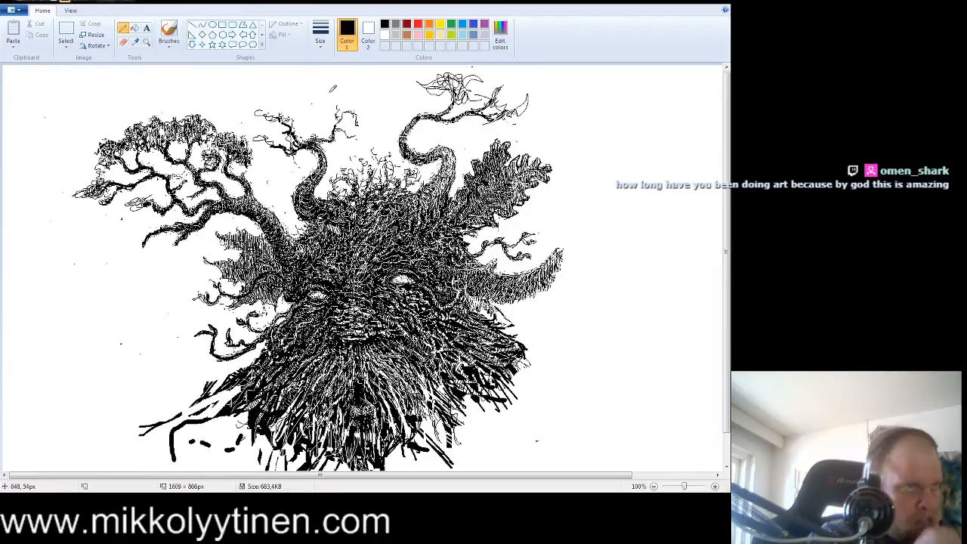
{"action": "left_click", "coordinate": [123, 43]}
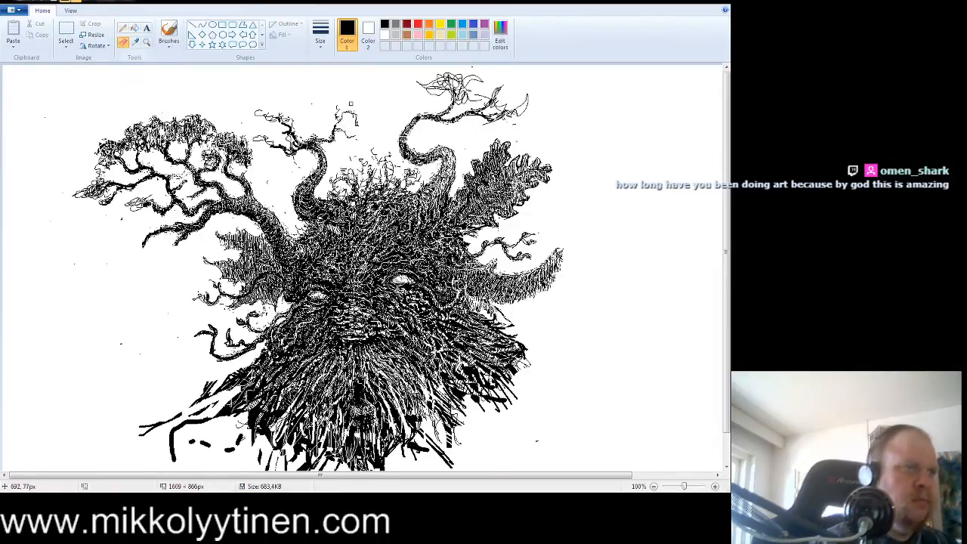
{"action": "left_click_drag", "start_coordinate": [356, 114], "coordinate": [358, 117]}
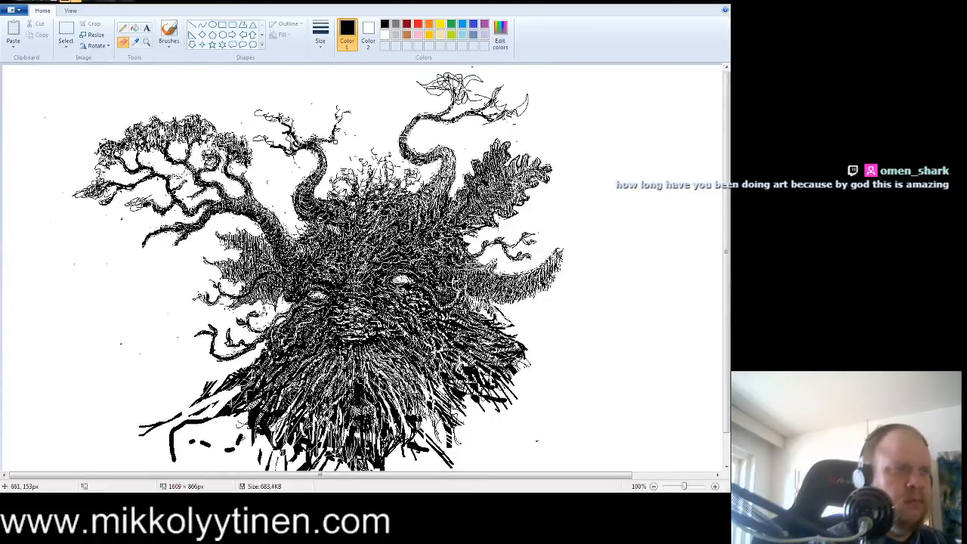
- Draw small curled black leaves on the head top with white touch-ups, and add a leafy twig to the upper-right branch's tip
{"action": "left_click", "coordinate": [123, 28]}
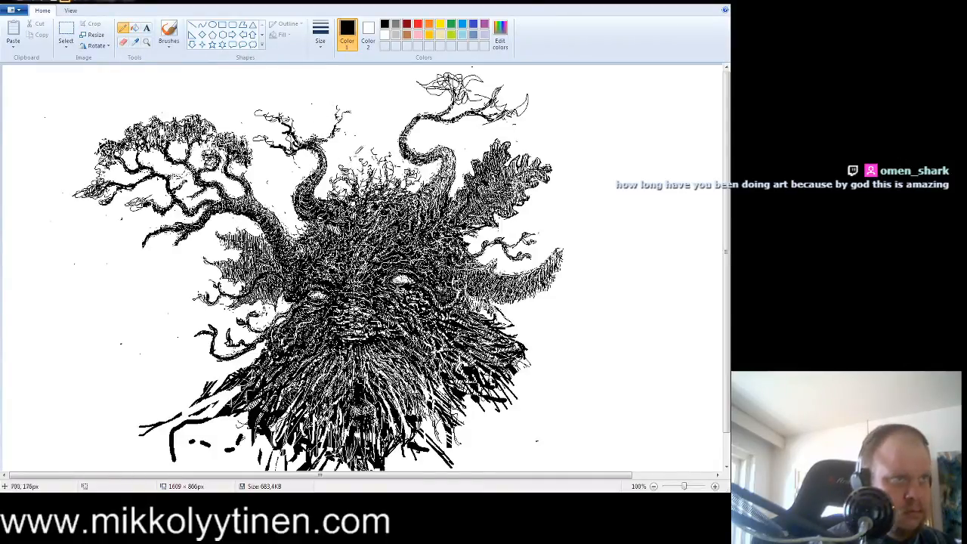
{"action": "left_click_drag", "start_coordinate": [353, 161], "coordinate": [364, 169]}
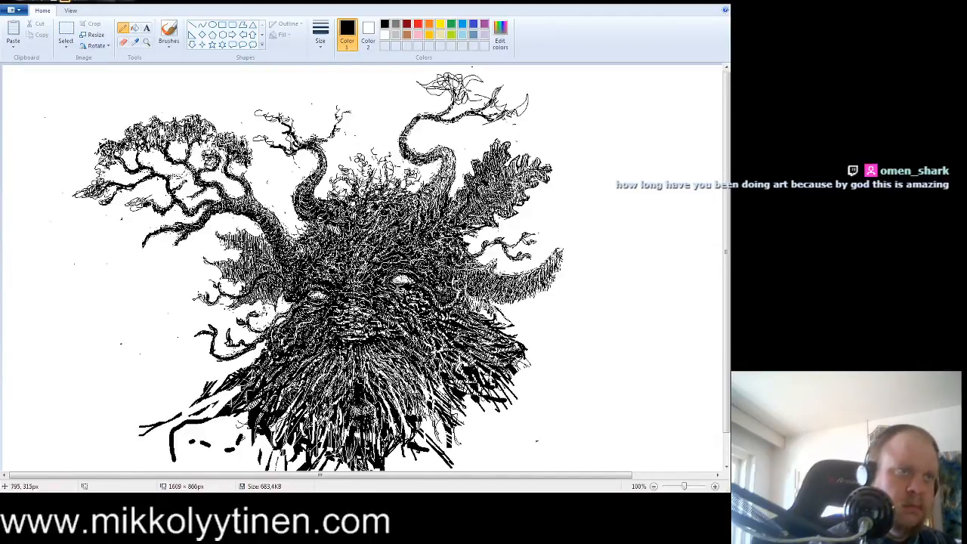
{"action": "left_click", "coordinate": [386, 35]}
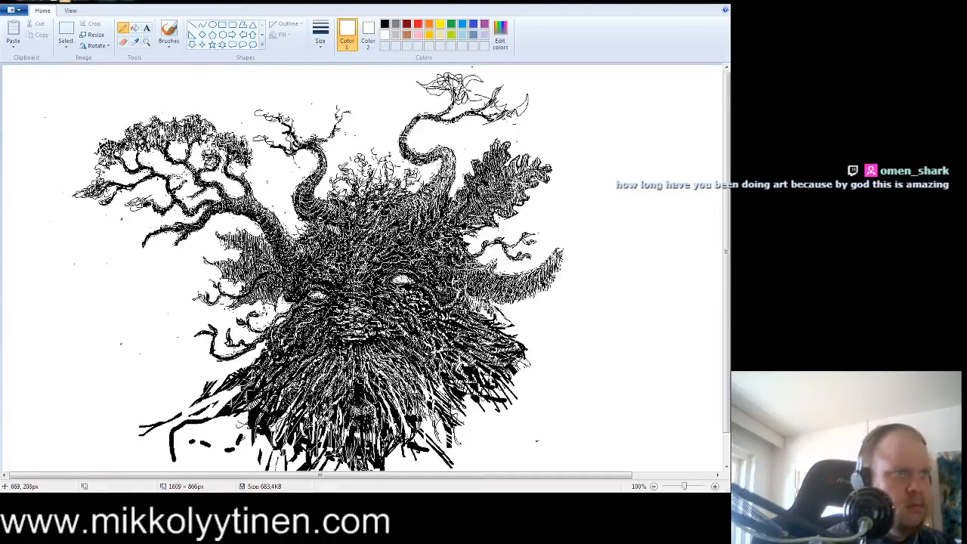
{"action": "left_click", "coordinate": [385, 25]}
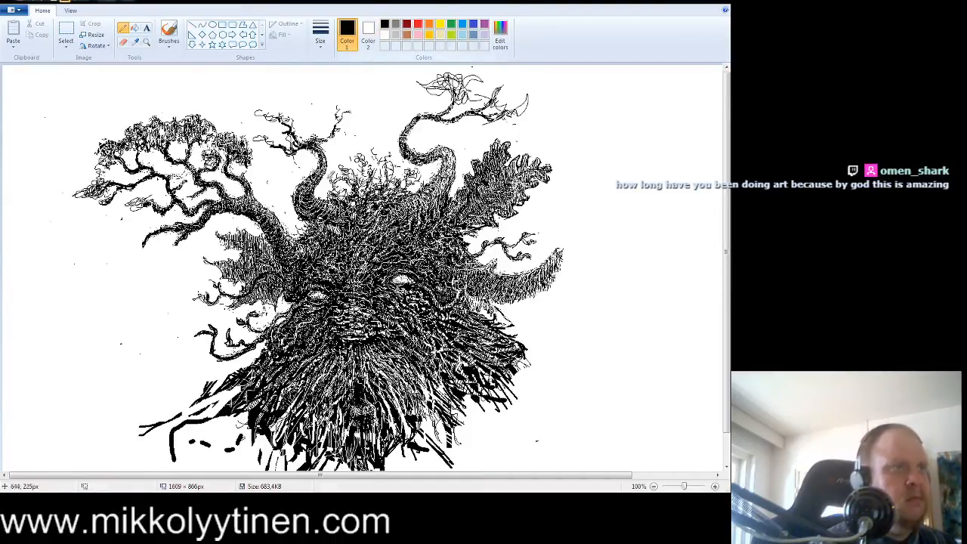
{"action": "left_click_drag", "start_coordinate": [334, 188], "coordinate": [345, 172]}
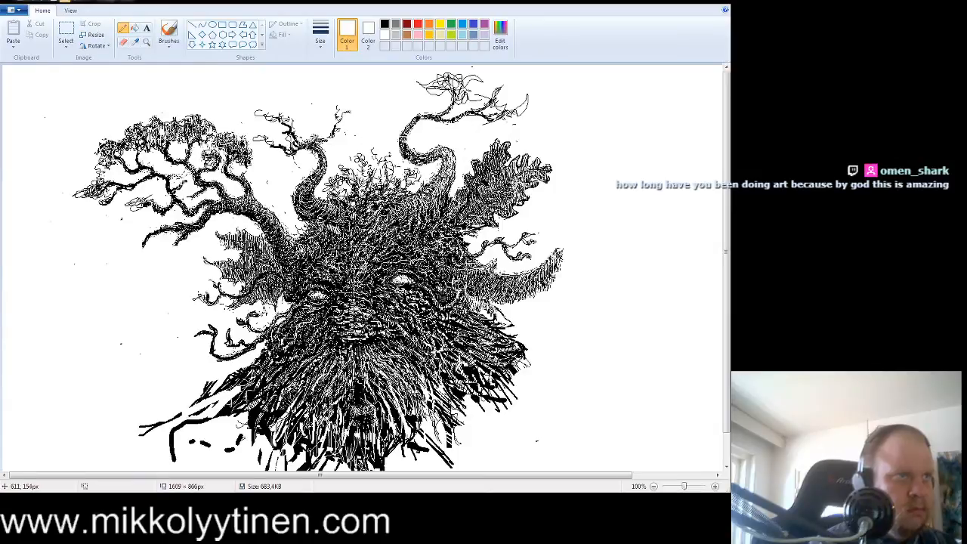
{"action": "left_click", "coordinate": [384, 23]}
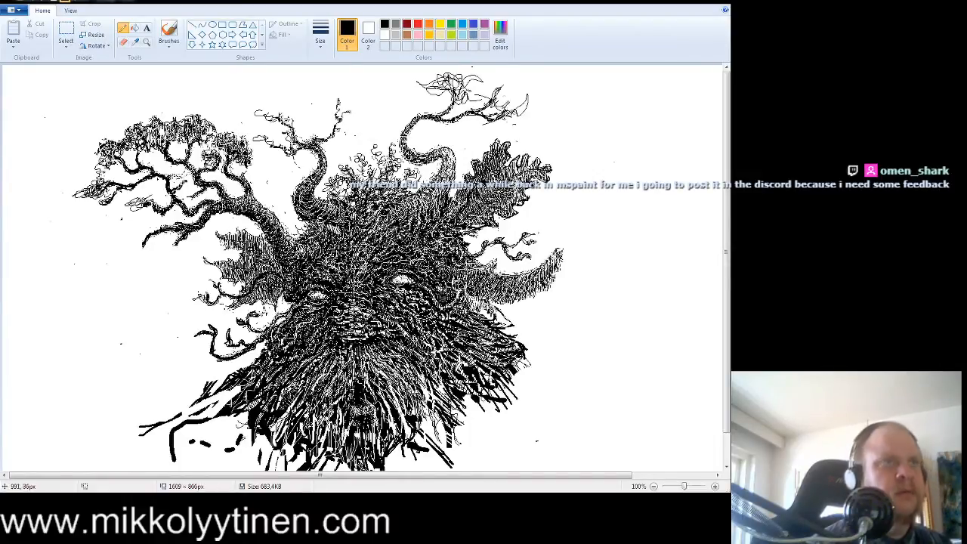
{"action": "left_click_drag", "start_coordinate": [525, 114], "coordinate": [547, 106]}
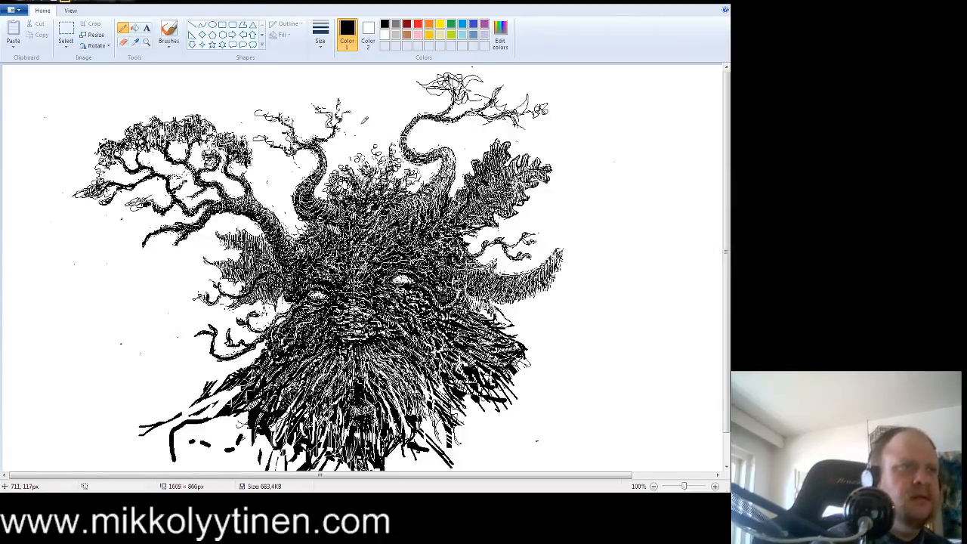
{"action": "mouse_move", "coordinate": [362, 118]}
{"action": "left_mouse_down"}
{"action": "mouse_move", "coordinate": [363, 92]}
{"action": "mouse_move", "coordinate": [376, 82]}
{"action": "mouse_move", "coordinate": [380, 92]}
{"action": "mouse_move", "coordinate": [387, 76]}
{"action": "mouse_move", "coordinate": [364, 133]}
{"action": "mouse_move", "coordinate": [375, 121]}
{"action": "left_mouse_up"}
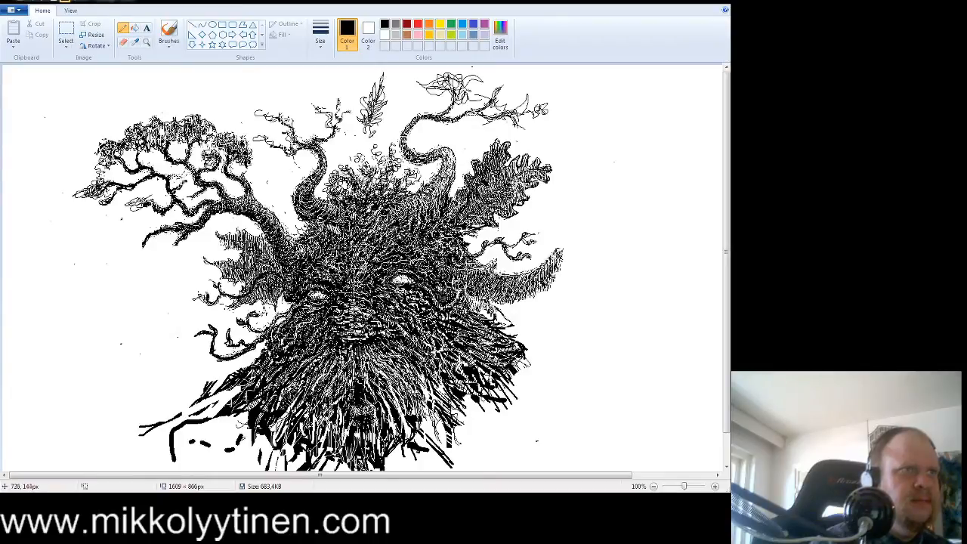
{"action": "mouse_move", "coordinate": [356, 111]}
{"action": "left_mouse_down"}
{"action": "mouse_move", "coordinate": [349, 89]}
{"action": "mouse_move", "coordinate": [365, 97]}
{"action": "mouse_move", "coordinate": [355, 110]}
{"action": "left_mouse_up"}
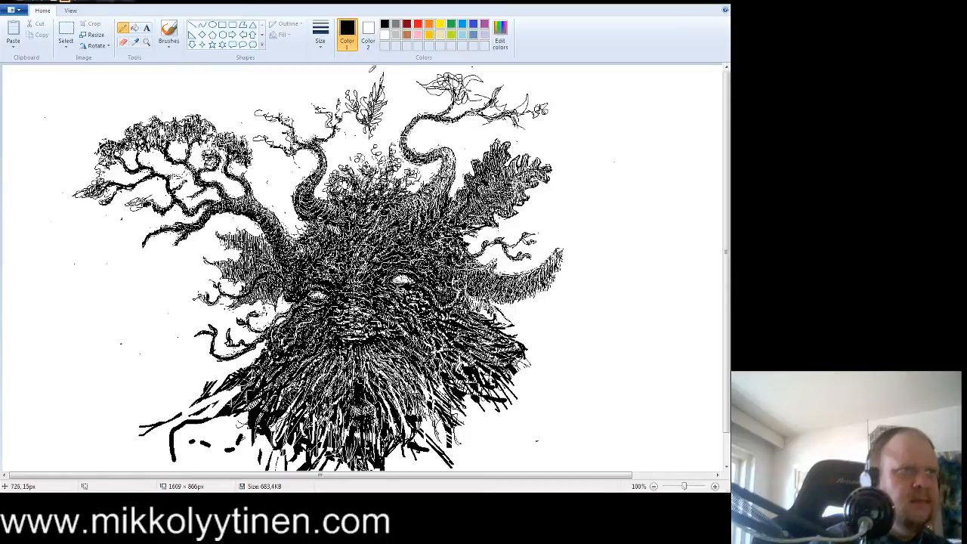
{"action": "left_click", "coordinate": [124, 43]}
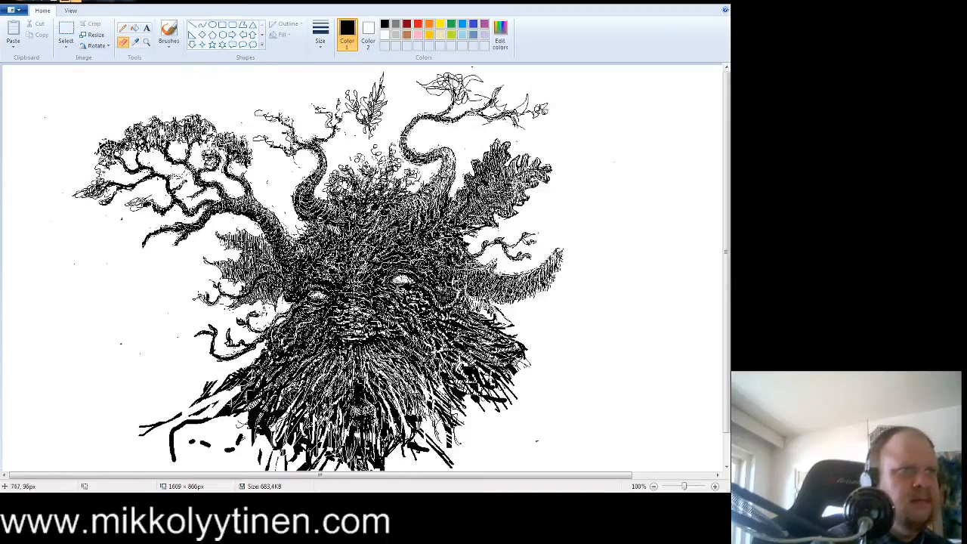
{"action": "mouse_move", "coordinate": [380, 114]}
{"action": "left_mouse_down"}
{"action": "mouse_move", "coordinate": [377, 122]}
{"action": "mouse_move", "coordinate": [352, 98]}
{"action": "mouse_move", "coordinate": [358, 118]}
{"action": "mouse_move", "coordinate": [386, 73]}
{"action": "left_mouse_up"}
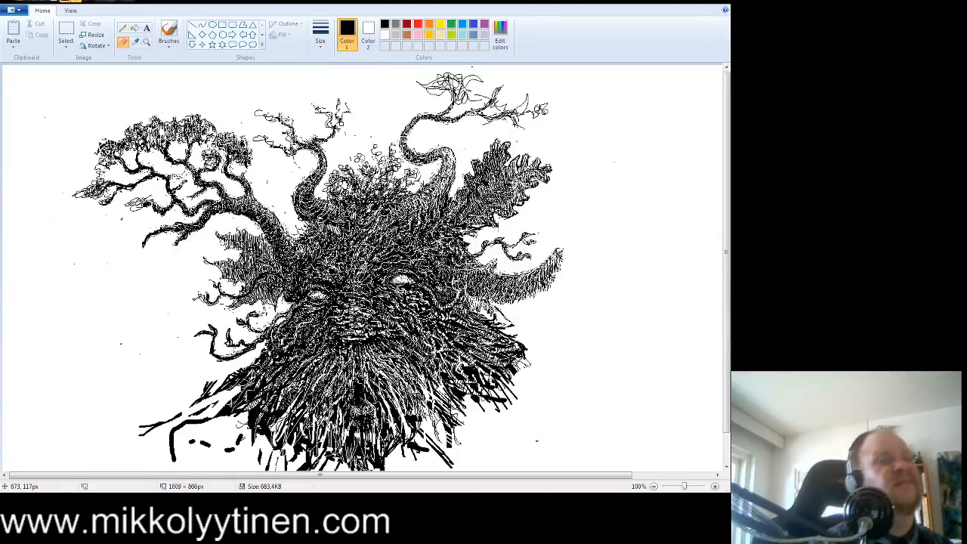
- Erase the rounded leaves along the left and middle of the head top, leaving a jagged outline of tufts
{"action": "left_click", "coordinate": [122, 27]}
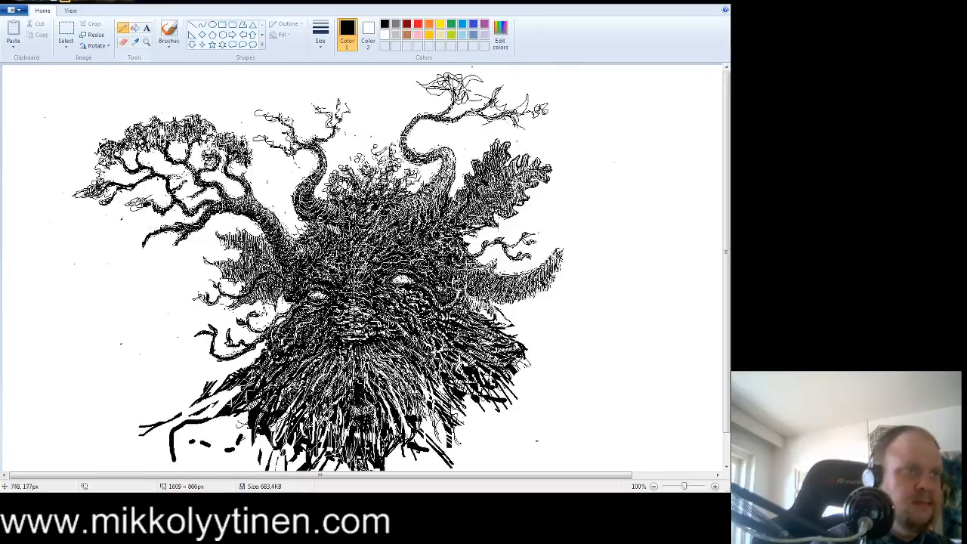
{"action": "left_click", "coordinate": [122, 42]}
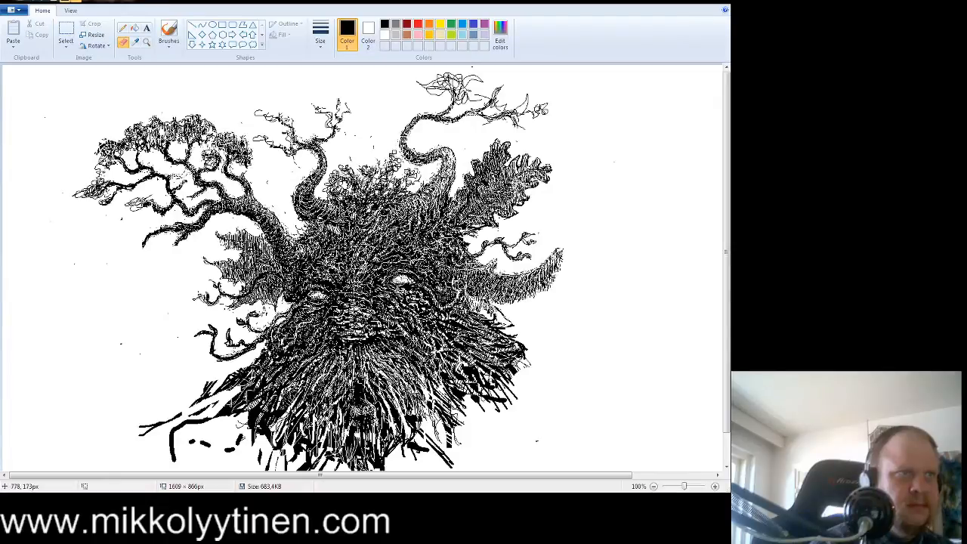
{"action": "mouse_move", "coordinate": [339, 177]}
{"action": "left_mouse_down"}
{"action": "mouse_move", "coordinate": [347, 178]}
{"action": "mouse_move", "coordinate": [336, 164]}
{"action": "left_mouse_up"}
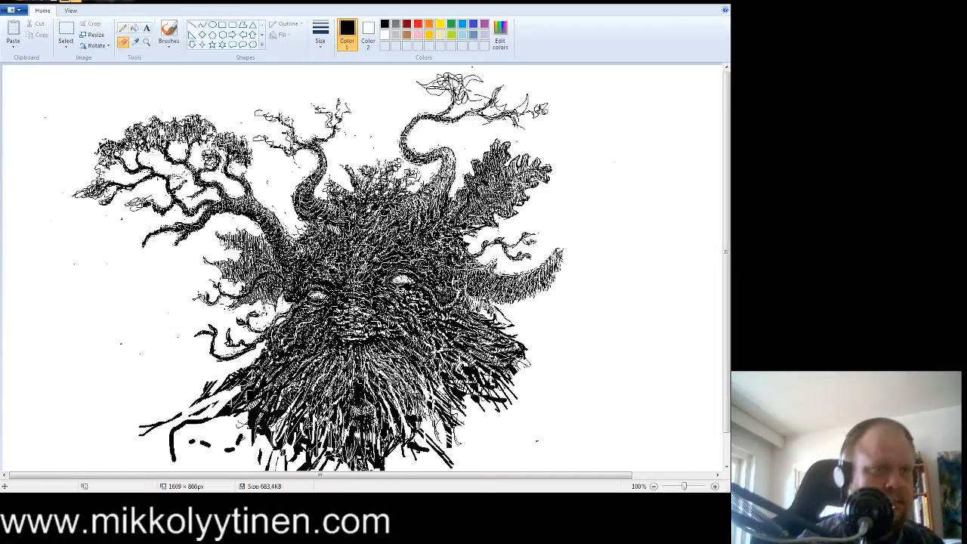
- Paste the dandelion photo, shrink it to about 298 × 267 px, and place it on the blank canvas left of the creature
{"action": "key", "text": "ctrl+v"}
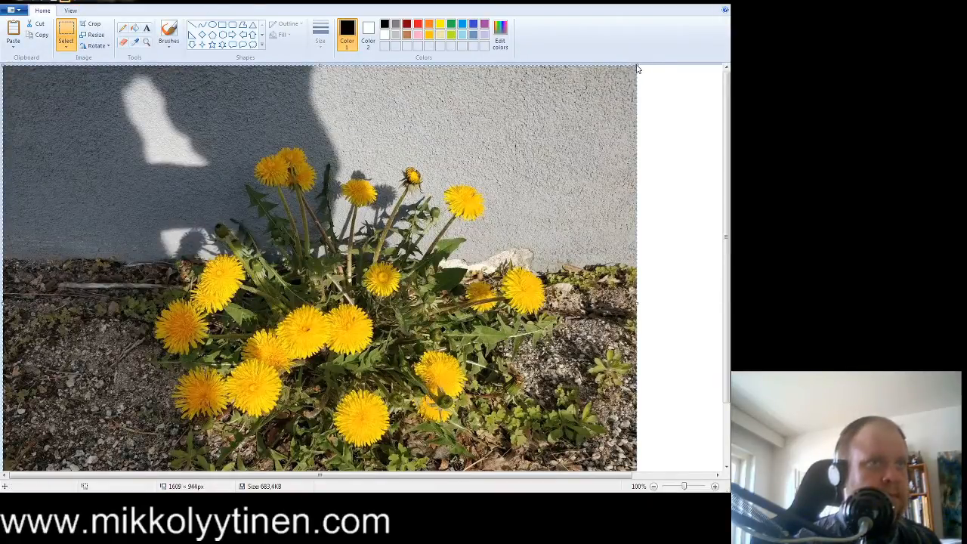
{"action": "mouse_move", "coordinate": [637, 67]}
{"action": "left_mouse_down"}
{"action": "mouse_move", "coordinate": [506, 127]}
{"action": "mouse_move", "coordinate": [286, 253]}
{"action": "left_mouse_up"}
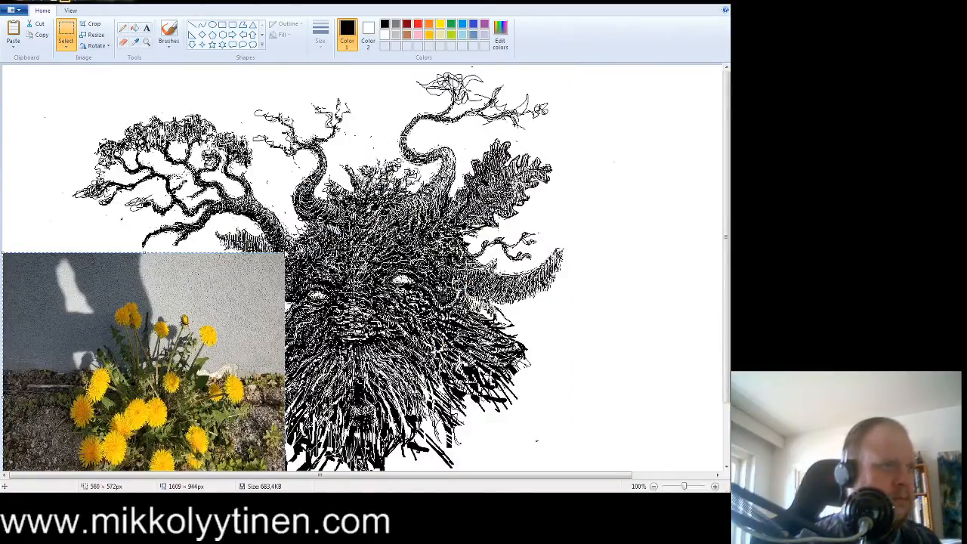
{"action": "left_click_drag", "start_coordinate": [284, 252], "coordinate": [232, 312]}
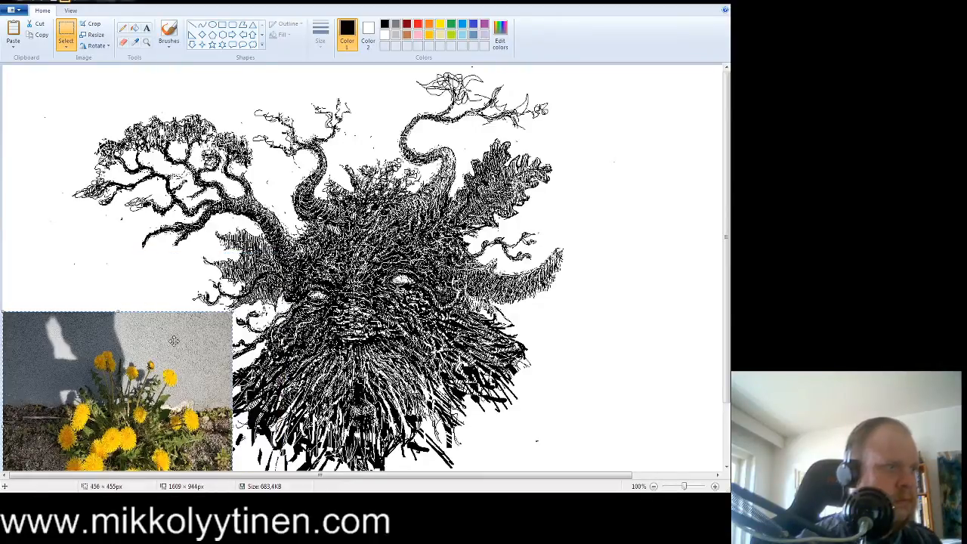
{"action": "left_click_drag", "start_coordinate": [173, 341], "coordinate": [253, 138]}
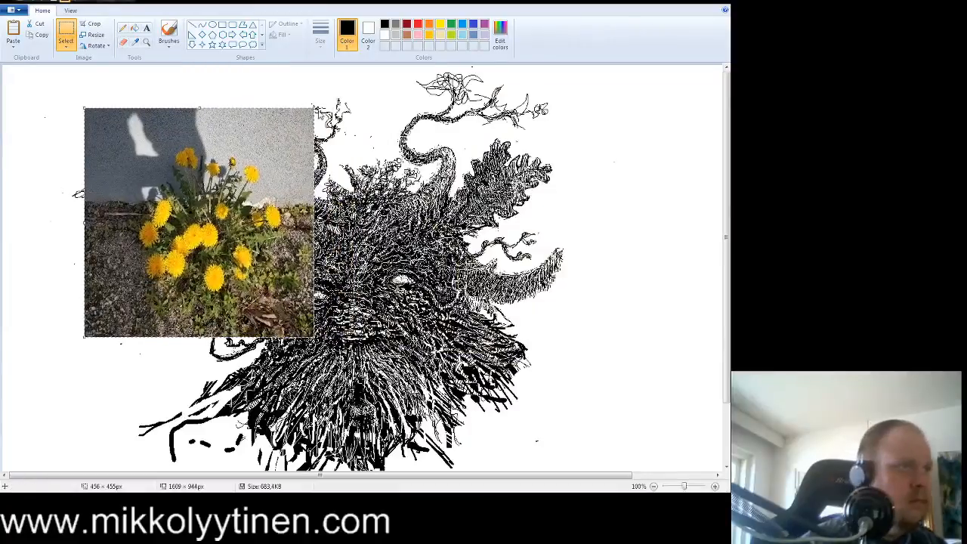
{"action": "left_click_drag", "start_coordinate": [232, 202], "coordinate": [234, 203]}
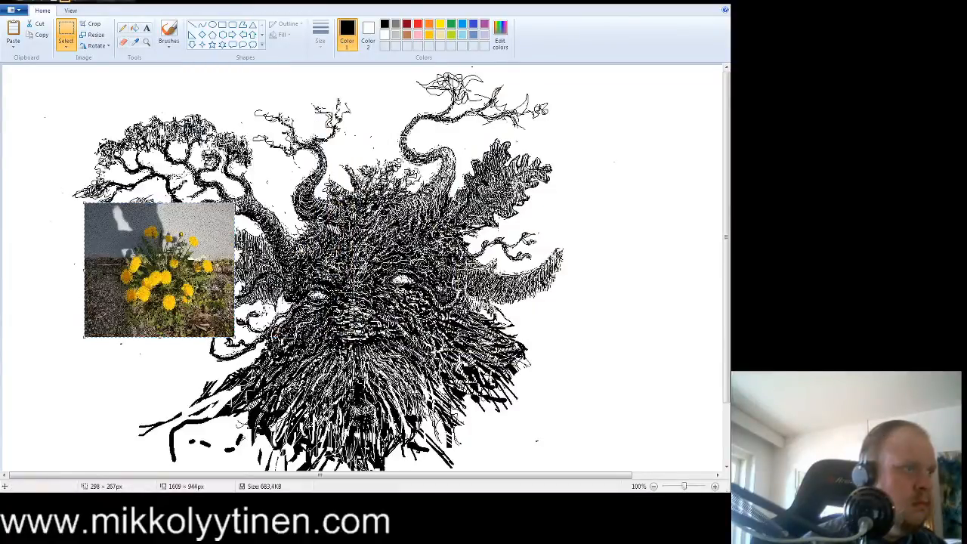
{"action": "left_click_drag", "start_coordinate": [189, 261], "coordinate": [118, 329]}
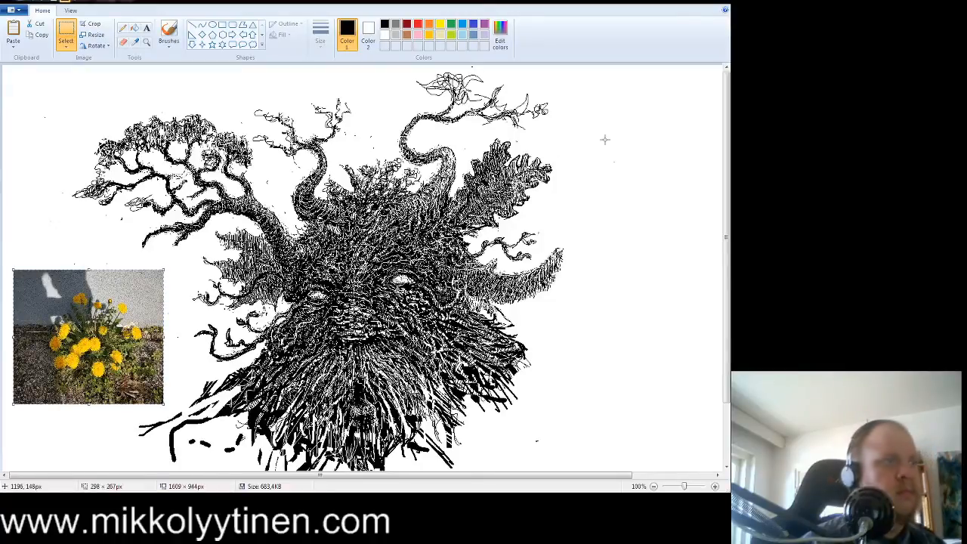
- Examine the dandelion photo up close and compare it with the whole creature drawing
{"action": "left_click", "coordinate": [147, 42]}
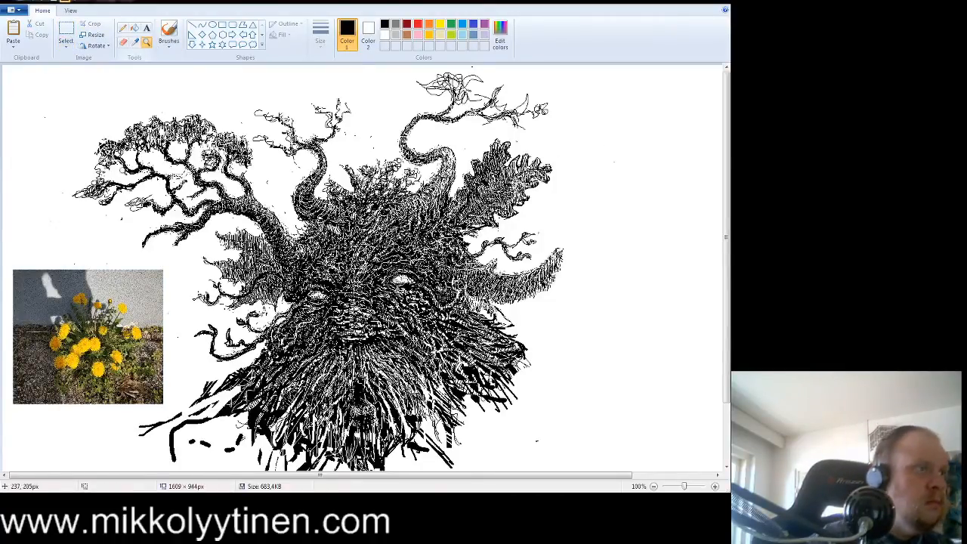
{"action": "left_click", "coordinate": [117, 300]}
{"action": "left_click", "coordinate": [120, 295]}
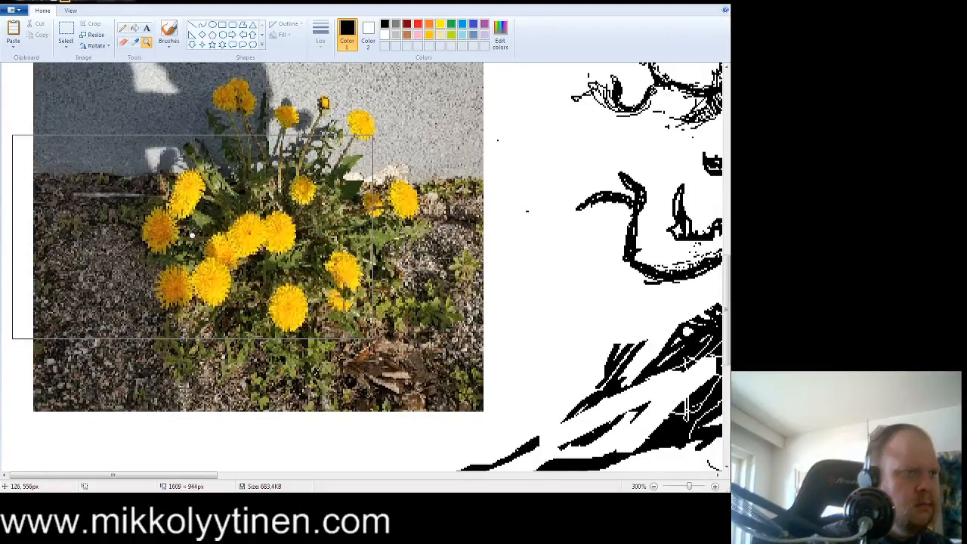
{"action": "scroll", "coordinate": [192, 235], "scroll_direction": "down", "scroll_amount": 2}
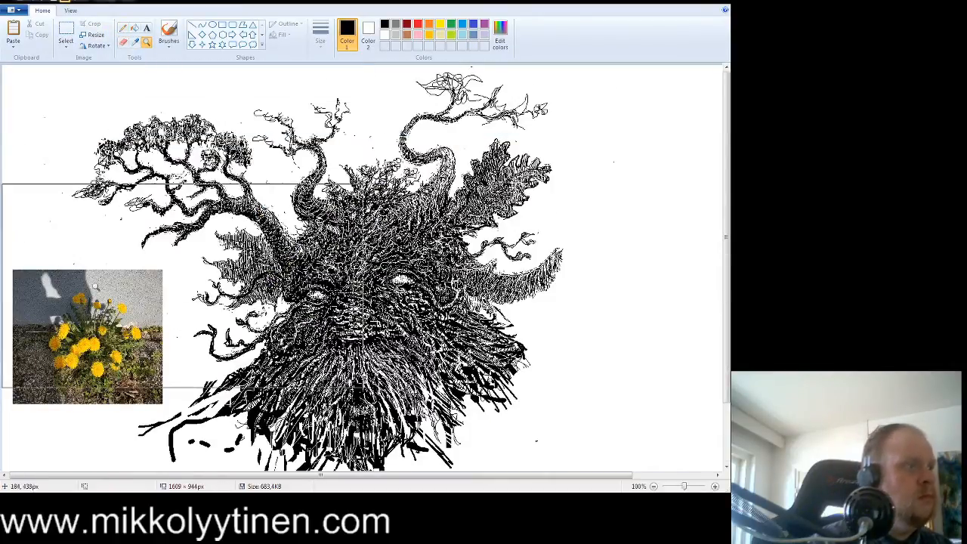
{"action": "left_click", "coordinate": [122, 28]}
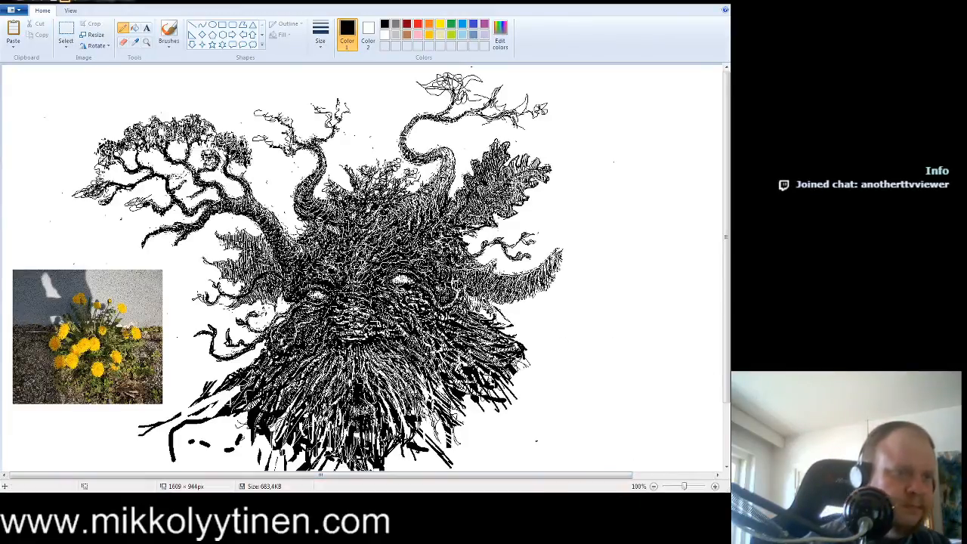
{"action": "scroll", "coordinate": [362, 266], "scroll_direction": "down", "scroll_amount": 2}
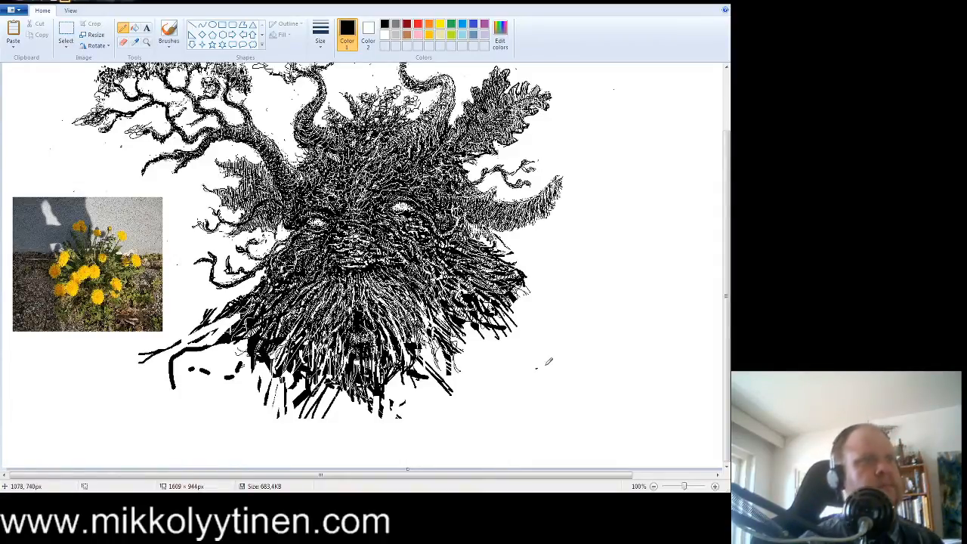
{"action": "scroll", "coordinate": [728, 227], "scroll_direction": "up", "scroll_amount": 2}
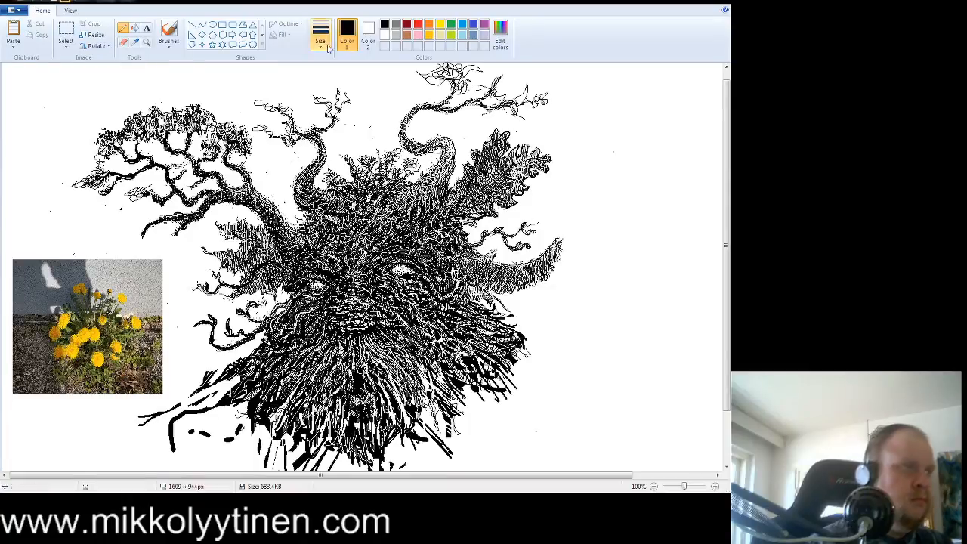
- Erase a thin strip along the right edge of the dandelion photo
{"action": "left_click", "coordinate": [123, 43]}
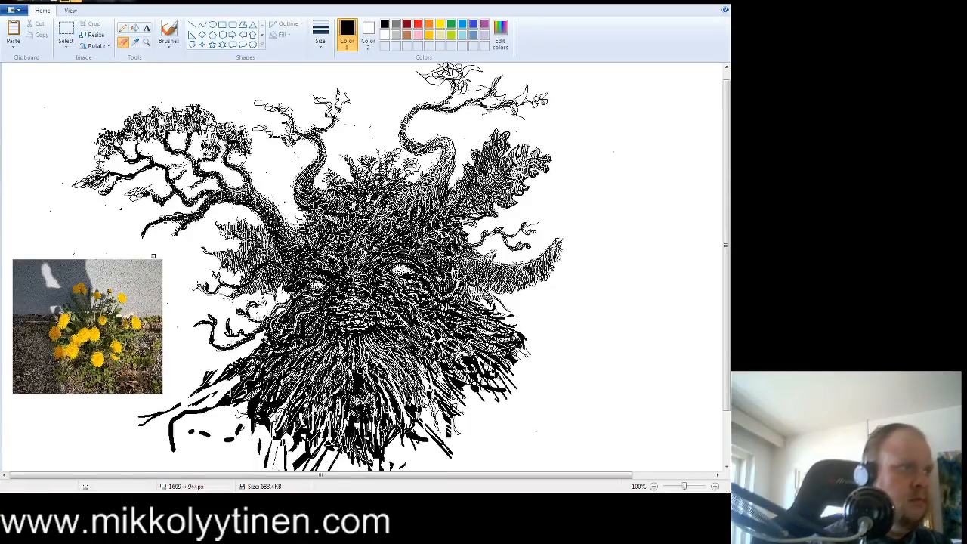
{"action": "mouse_move", "coordinate": [155, 255]}
{"action": "left_mouse_down"}
{"action": "mouse_move", "coordinate": [157, 273]}
{"action": "mouse_move", "coordinate": [161, 261]}
{"action": "left_mouse_up"}
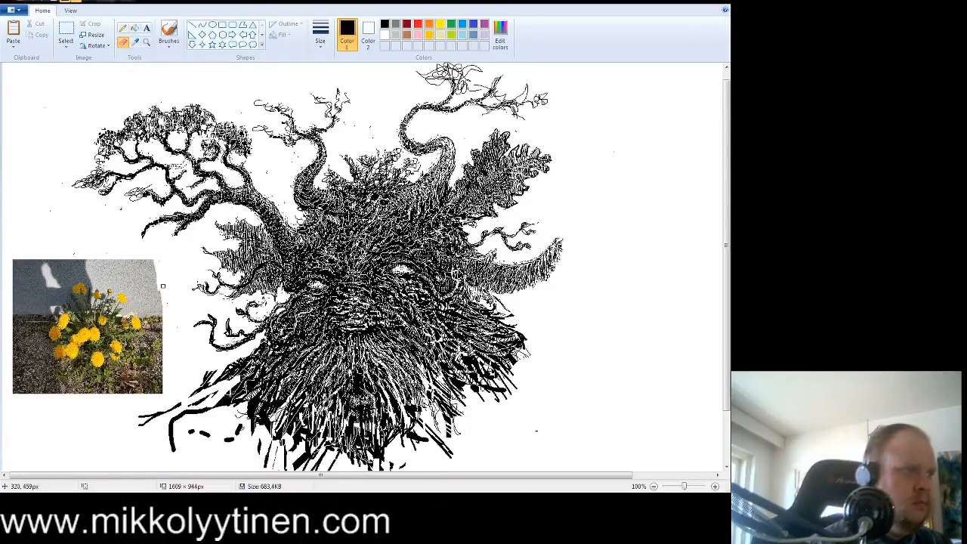
{"action": "left_click", "coordinate": [147, 42]}
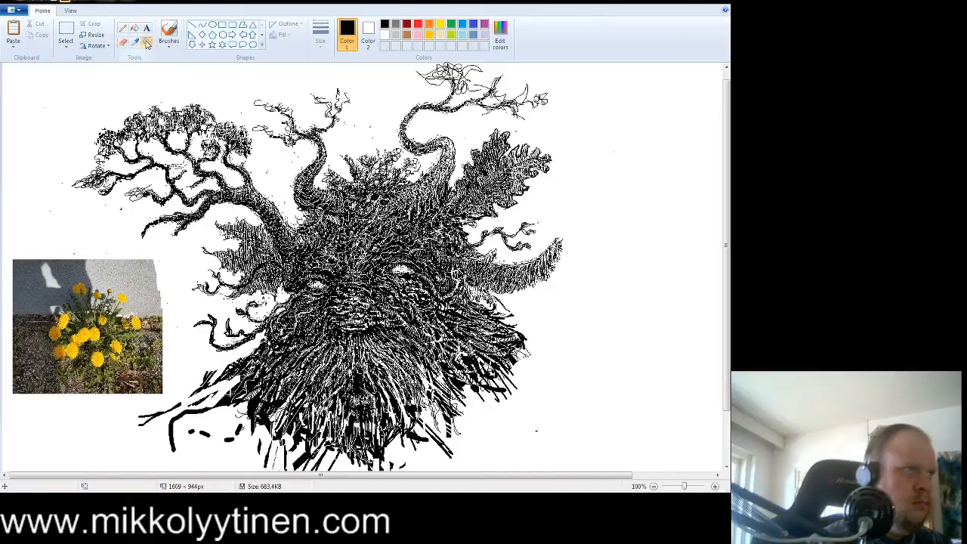
{"action": "left_click", "coordinate": [144, 284]}
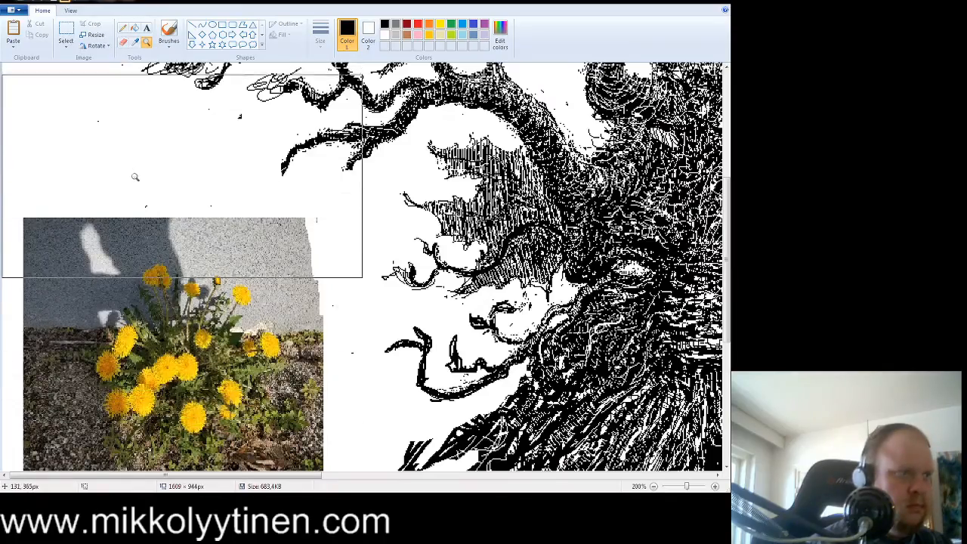
{"action": "left_click", "coordinate": [124, 42]}
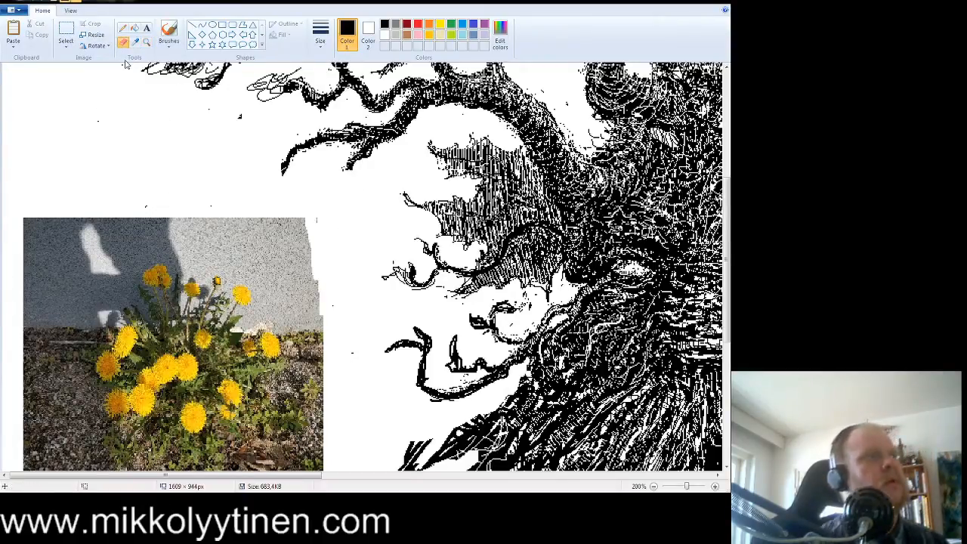
{"action": "left_click", "coordinate": [145, 43]}
{"action": "right_click", "coordinate": [173, 94]}
- Delete the dandelion photo from the canvas left of the creature, including its leftover right-hand strip
{"action": "left_click", "coordinate": [65, 34]}
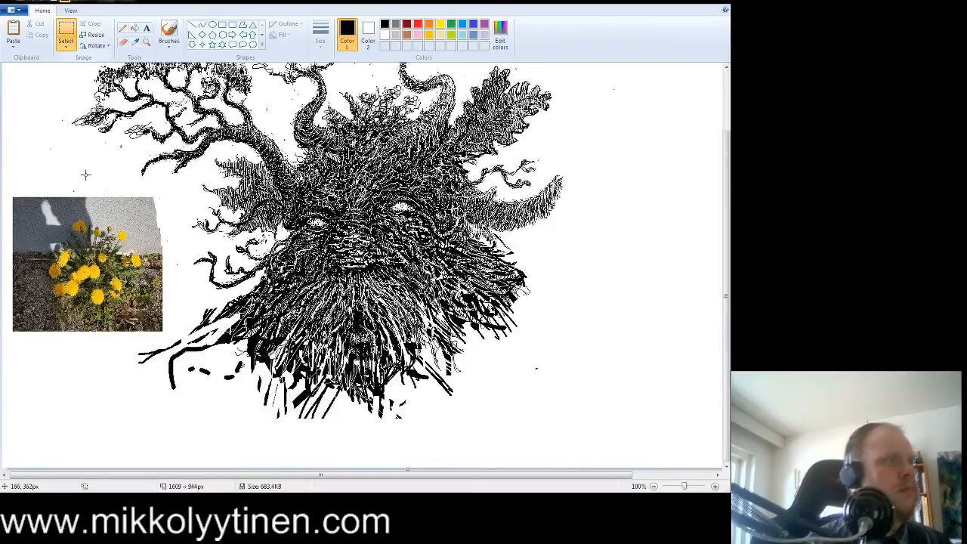
{"action": "left_click_drag", "start_coordinate": [155, 192], "coordinate": [4, 344]}
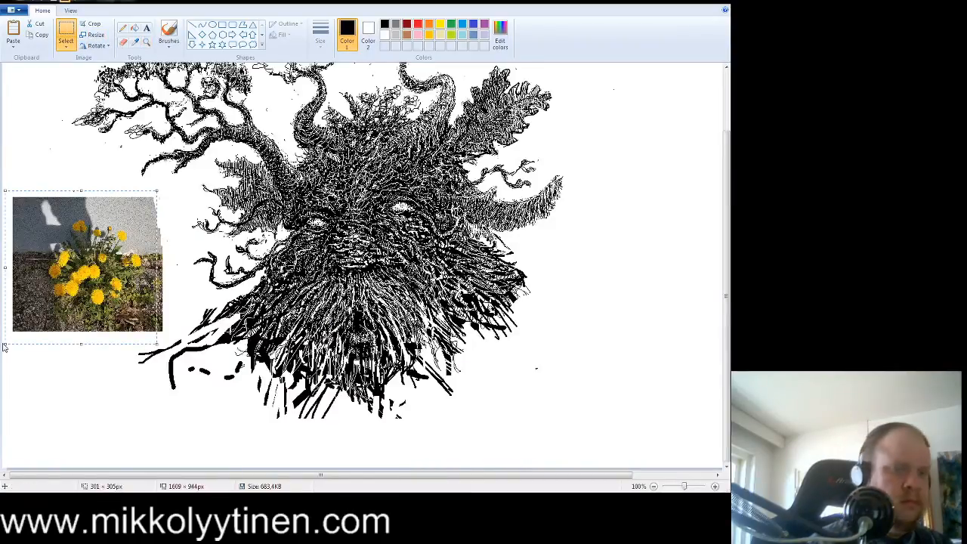
{"action": "key", "text": "Delete"}
{"action": "left_click_drag", "start_coordinate": [107, 224], "coordinate": [173, 334]}
{"action": "key", "text": "Delete"}
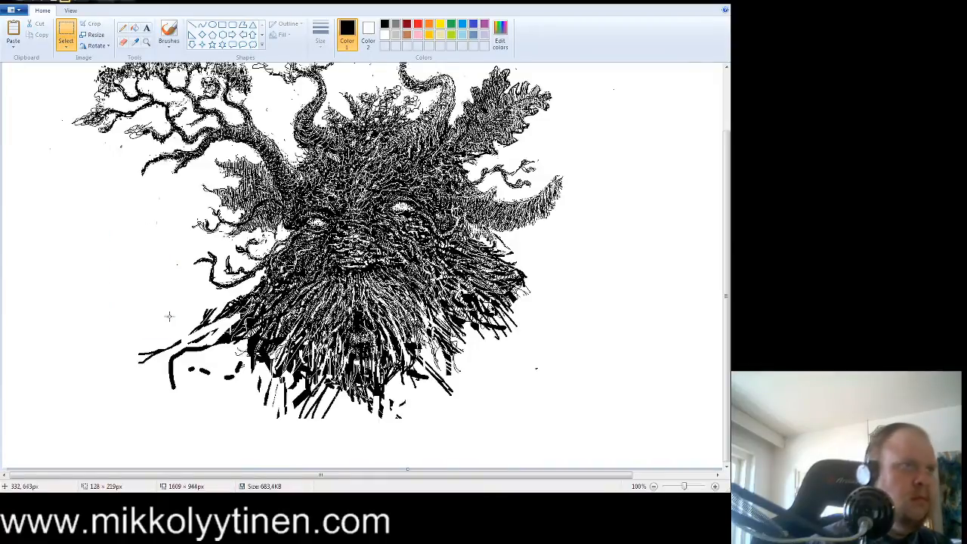
- Rework the head-top foliage into small pointed leaf tufts with black pencil strokes, erasing and white touch-ups
{"action": "scroll", "coordinate": [169, 316], "scroll_direction": "up", "scroll_amount": 2}
{"action": "left_click", "coordinate": [127, 31]}
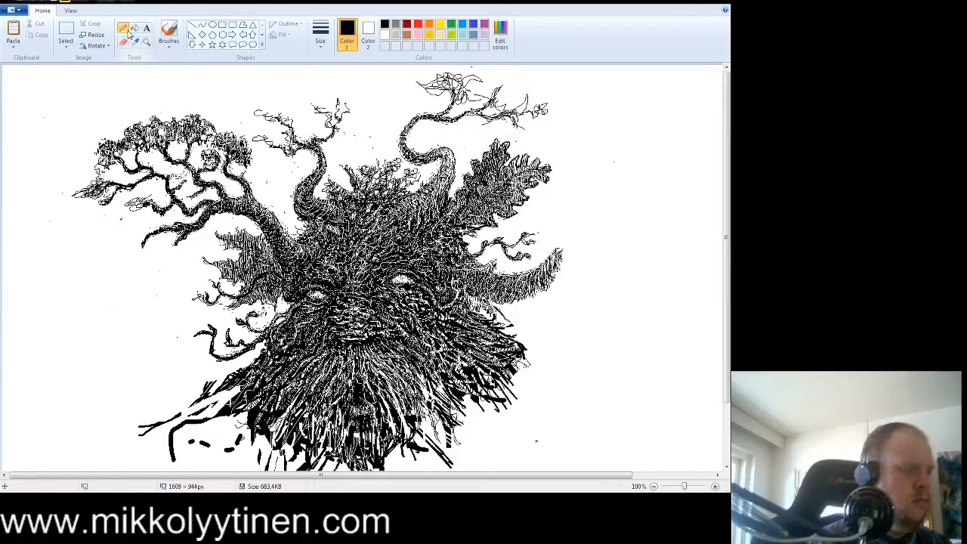
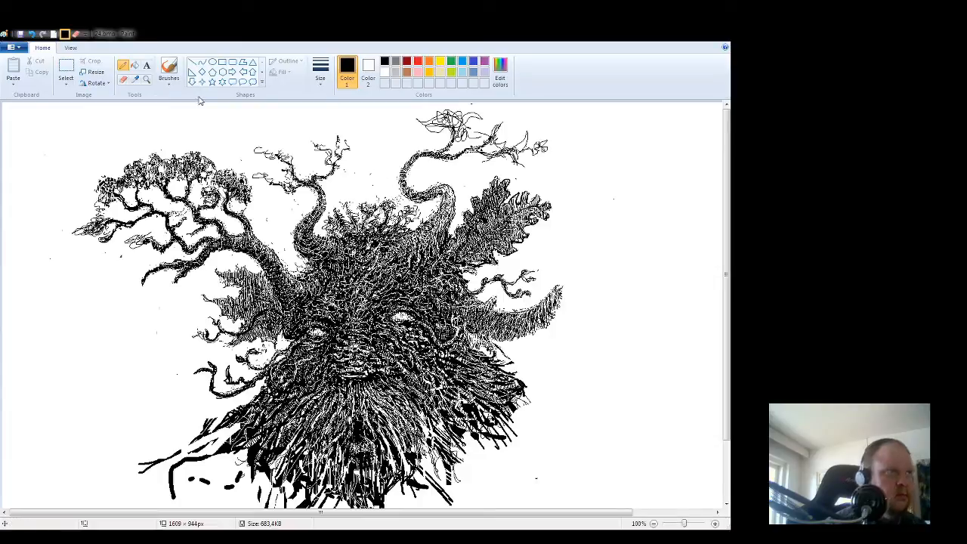
{"action": "left_click", "coordinate": [126, 79]}
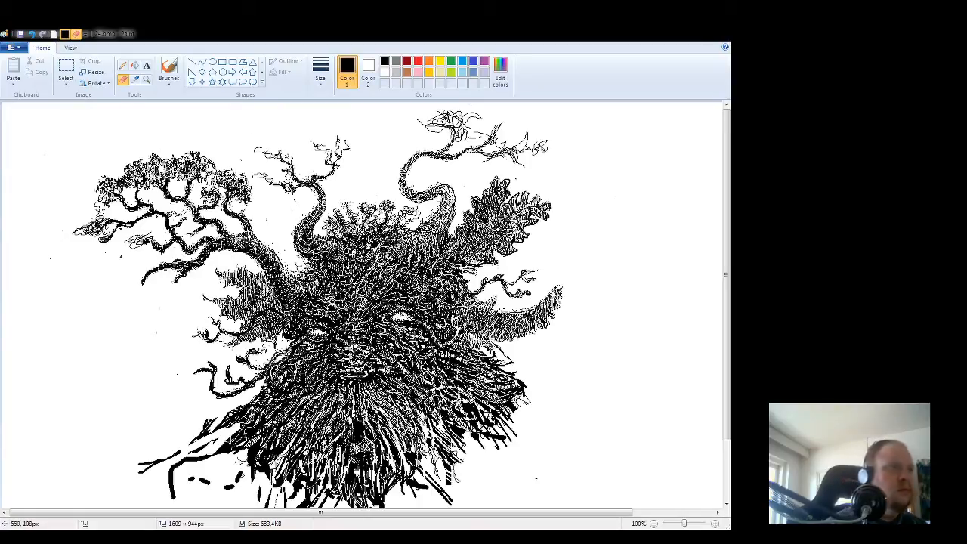
{"action": "left_click", "coordinate": [123, 66]}
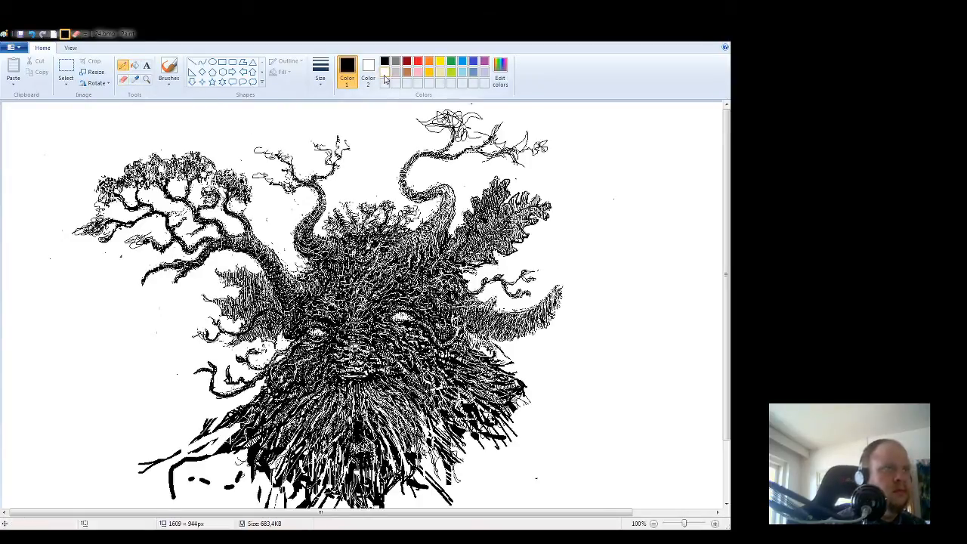
{"action": "left_click", "coordinate": [385, 73]}
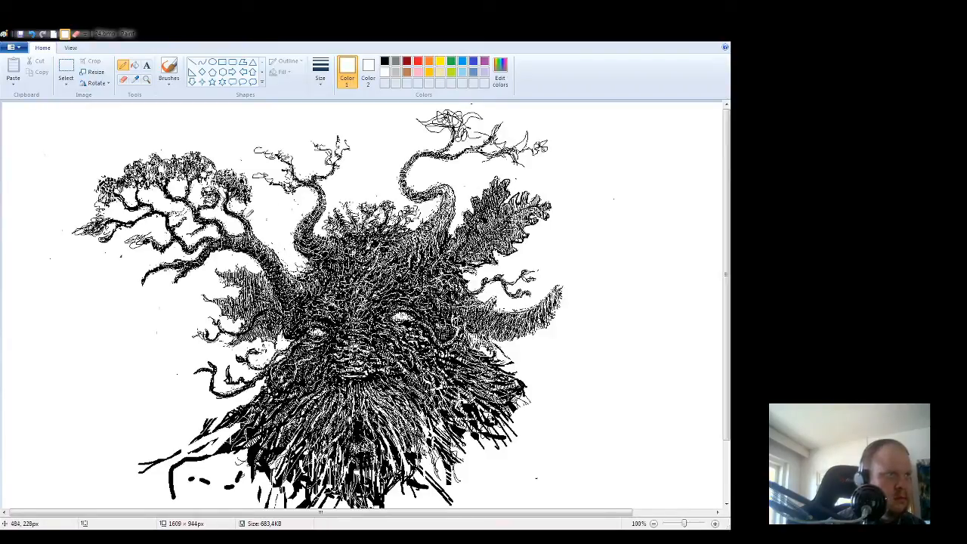
{"action": "left_click", "coordinate": [385, 61]}
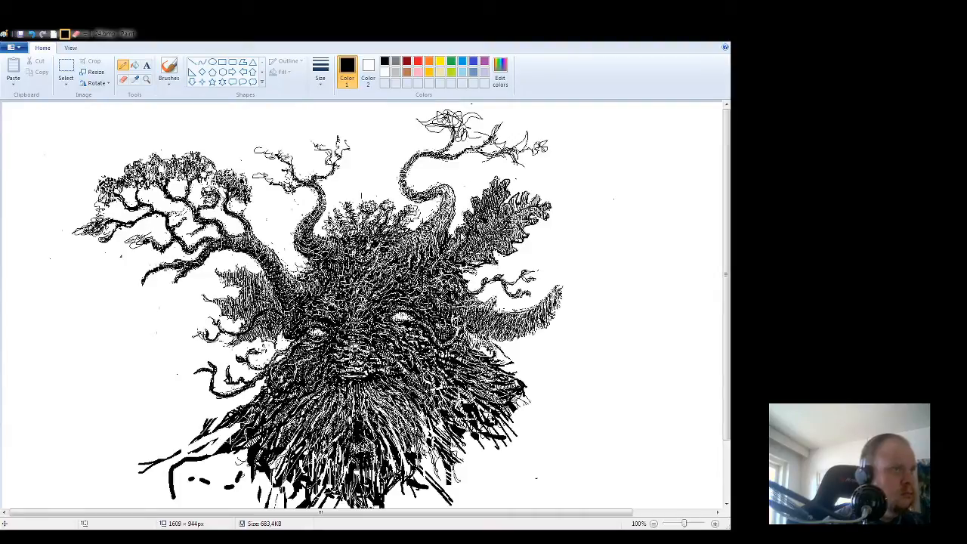
{"action": "left_click", "coordinate": [386, 281]}
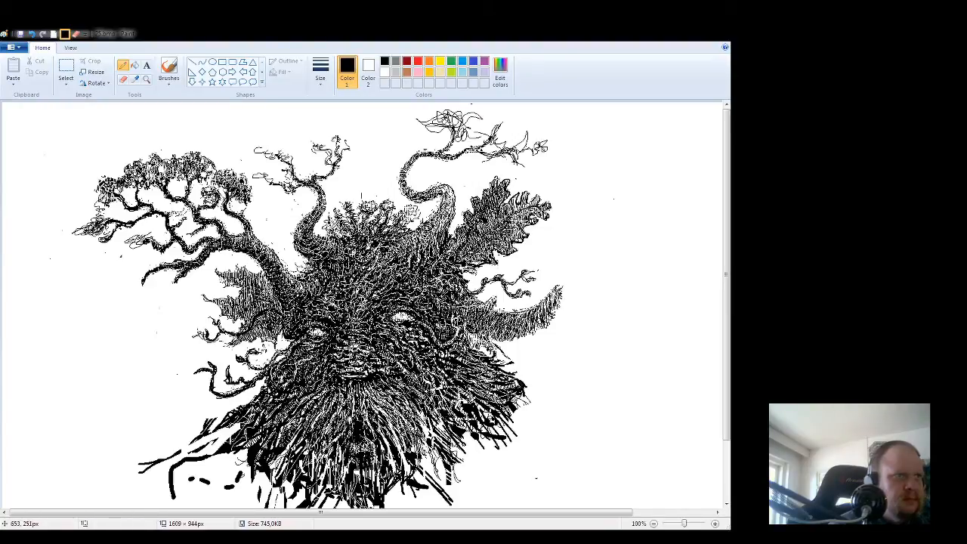
- Touch up the head-top foliage in white and thicken the leaf clusters on the upper-middle branch's left twigs in black
{"action": "left_click", "coordinate": [123, 78]}
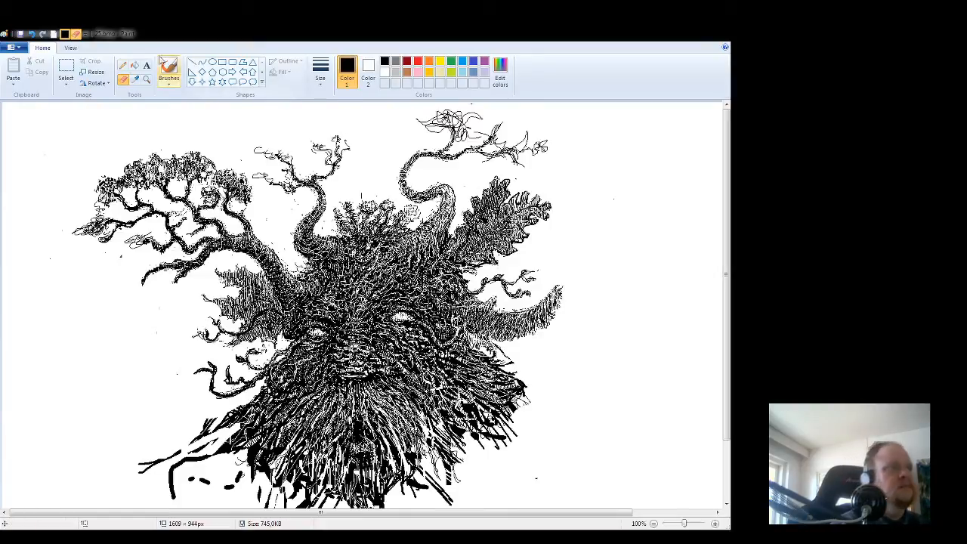
{"action": "left_click", "coordinate": [123, 66]}
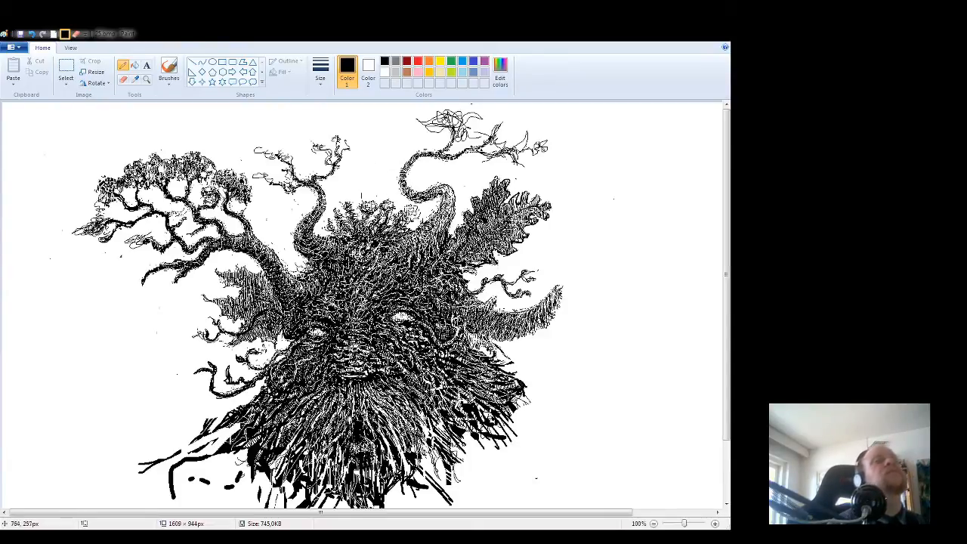
{"action": "left_click", "coordinate": [384, 74]}
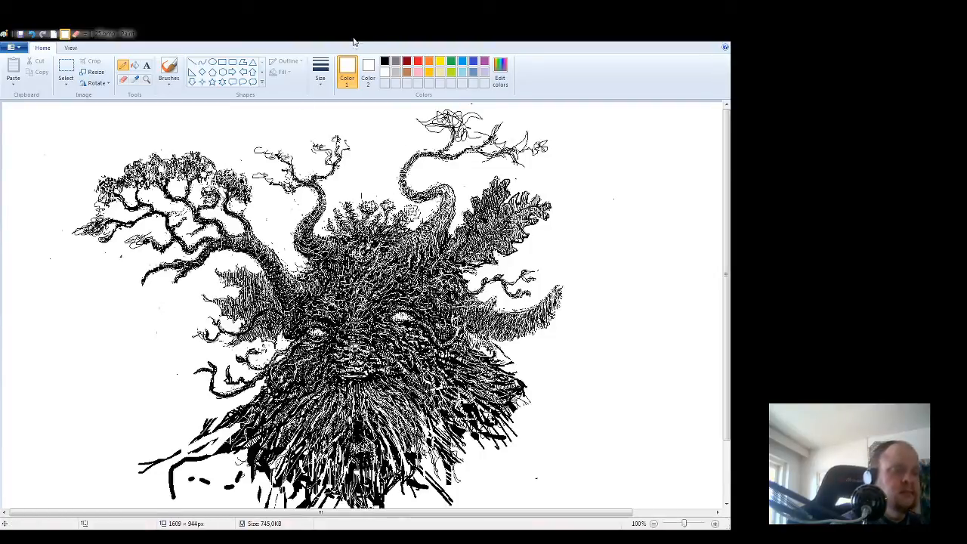
{"action": "left_click", "coordinate": [384, 63]}
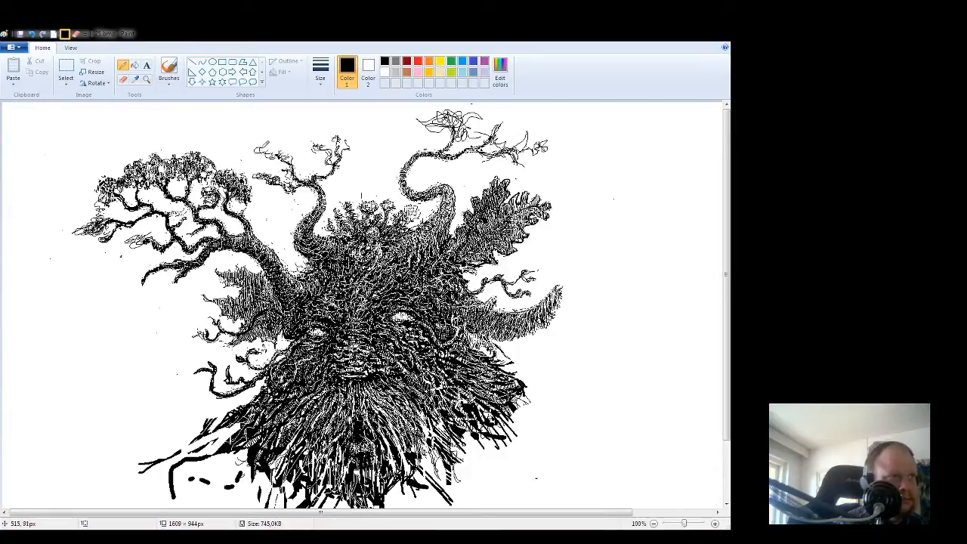
{"action": "left_click_drag", "start_coordinate": [265, 147], "coordinate": [285, 151]}
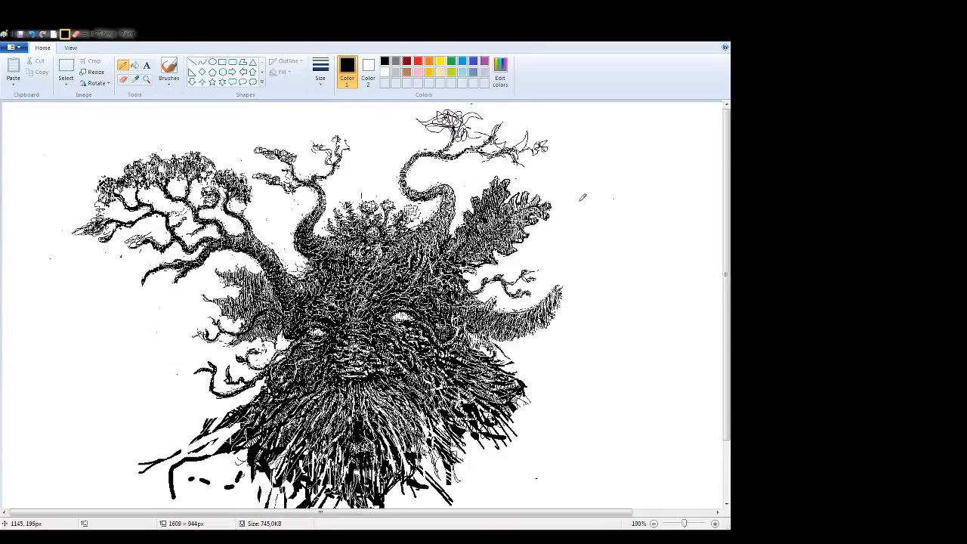
- Handwrite "BRB" in large black letters on the blank canvas right of the creature
{"action": "mouse_move", "coordinate": [579, 197]}
{"action": "left_mouse_down"}
{"action": "mouse_move", "coordinate": [577, 249]}
{"action": "mouse_move", "coordinate": [604, 242]}
{"action": "mouse_move", "coordinate": [578, 222]}
{"action": "mouse_move", "coordinate": [605, 204]}
{"action": "mouse_move", "coordinate": [570, 184]}
{"action": "mouse_move", "coordinate": [632, 258]}
{"action": "mouse_move", "coordinate": [618, 199]}
{"action": "mouse_move", "coordinate": [663, 258]}
{"action": "left_mouse_up"}
{"action": "mouse_move", "coordinate": [679, 189]}
{"action": "left_mouse_down"}
{"action": "mouse_move", "coordinate": [700, 239]}
{"action": "mouse_move", "coordinate": [685, 225]}
{"action": "mouse_move", "coordinate": [689, 193]}
{"action": "mouse_move", "coordinate": [658, 181]}
{"action": "left_mouse_up"}
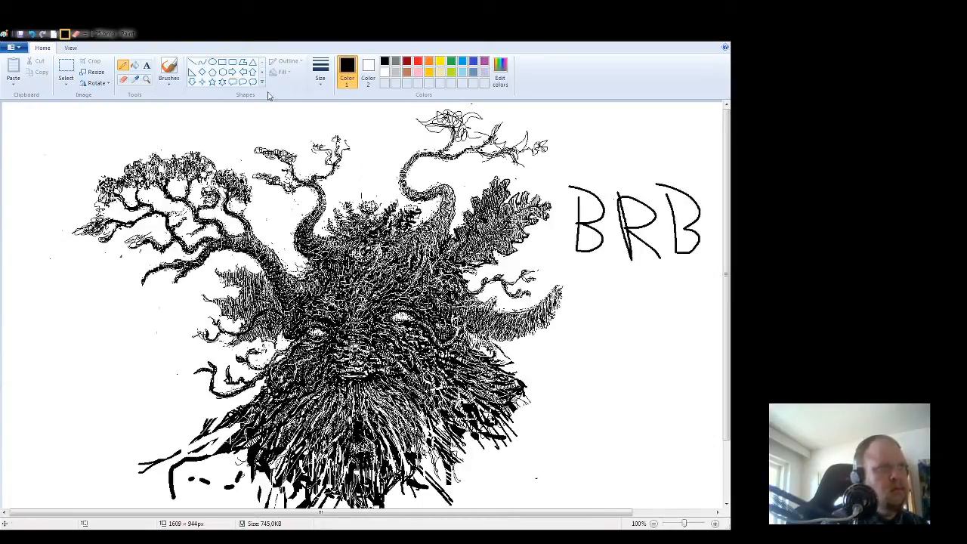
- Refine the head-top leaf tufts in black and white, and draw a small round flower head rising from their middle
{"action": "left_click", "coordinate": [124, 78]}
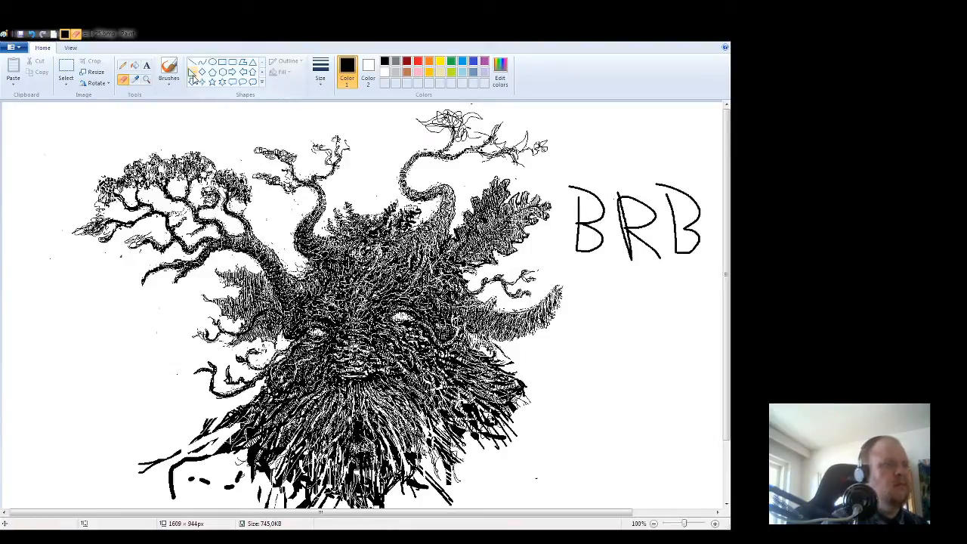
{"action": "left_click", "coordinate": [122, 67]}
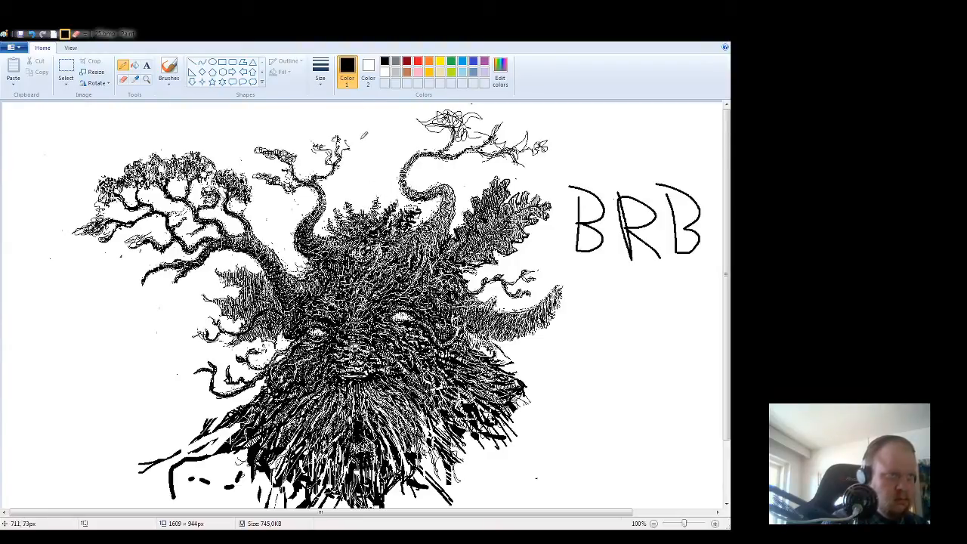
{"action": "left_click", "coordinate": [385, 73]}
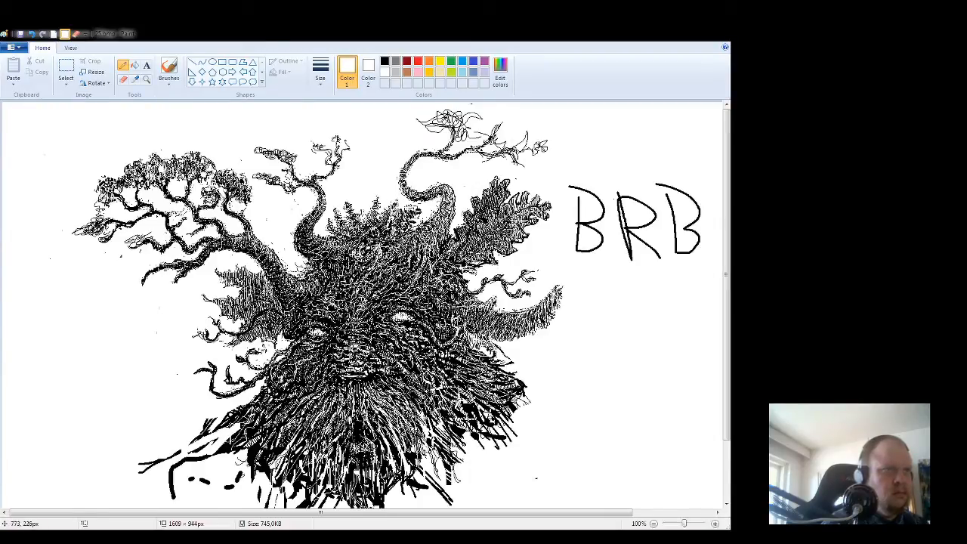
{"action": "left_click", "coordinate": [385, 61]}
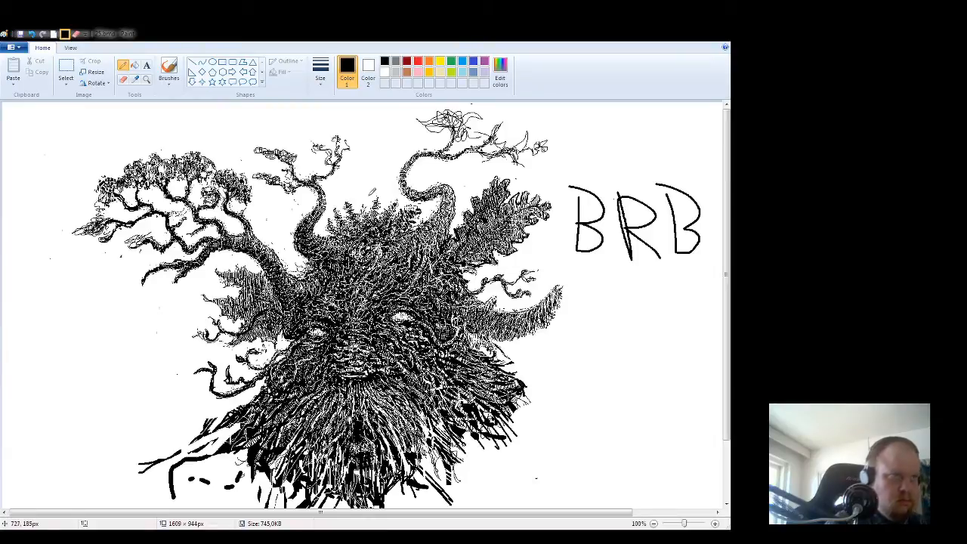
{"action": "left_click_drag", "start_coordinate": [356, 231], "coordinate": [360, 198]}
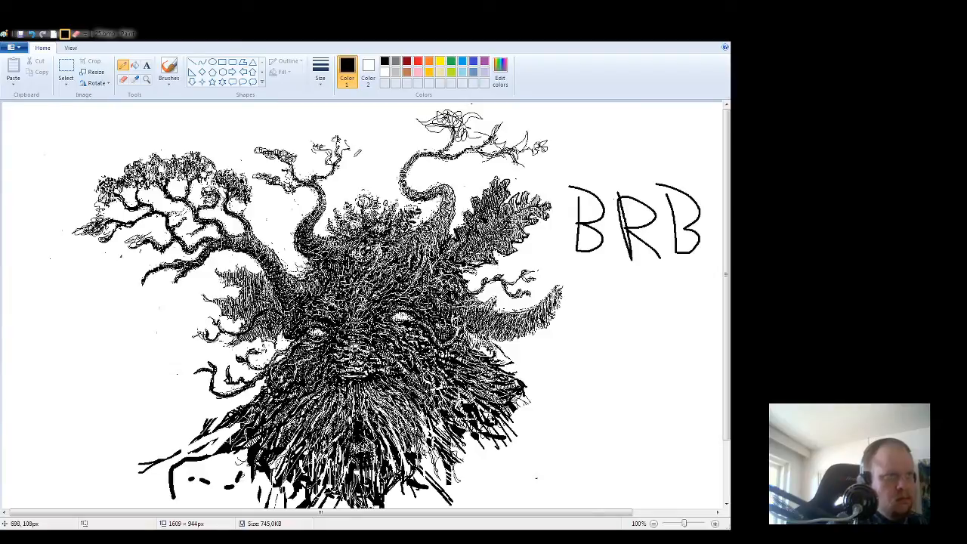
- Erase the handwritten "BRB" from the blank canvas right of the creature
{"action": "left_click", "coordinate": [123, 79]}
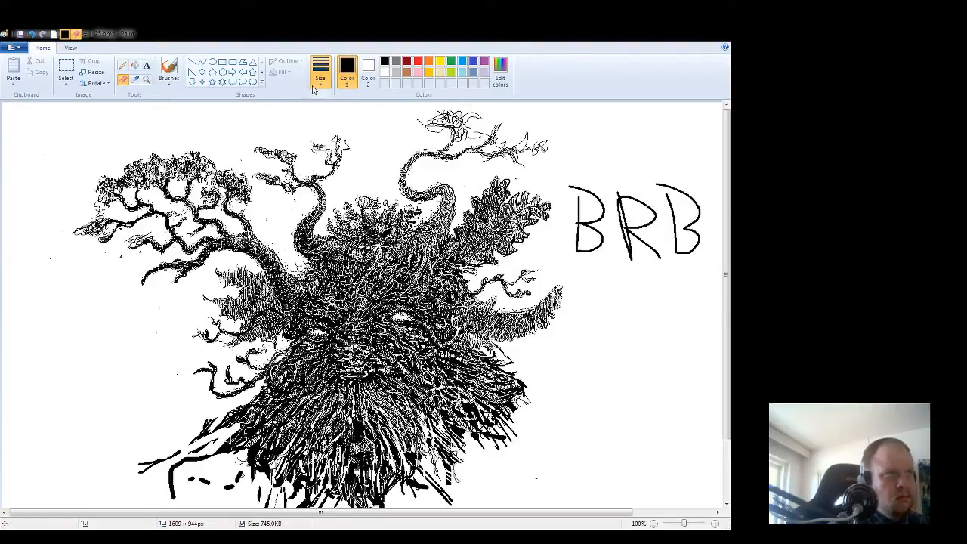
{"action": "left_click", "coordinate": [122, 65]}
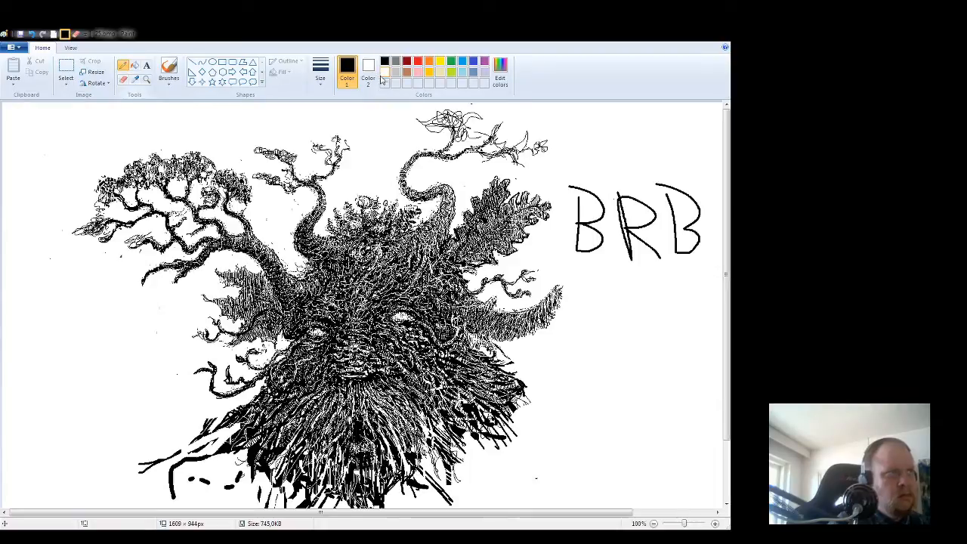
{"action": "left_click", "coordinate": [384, 72]}
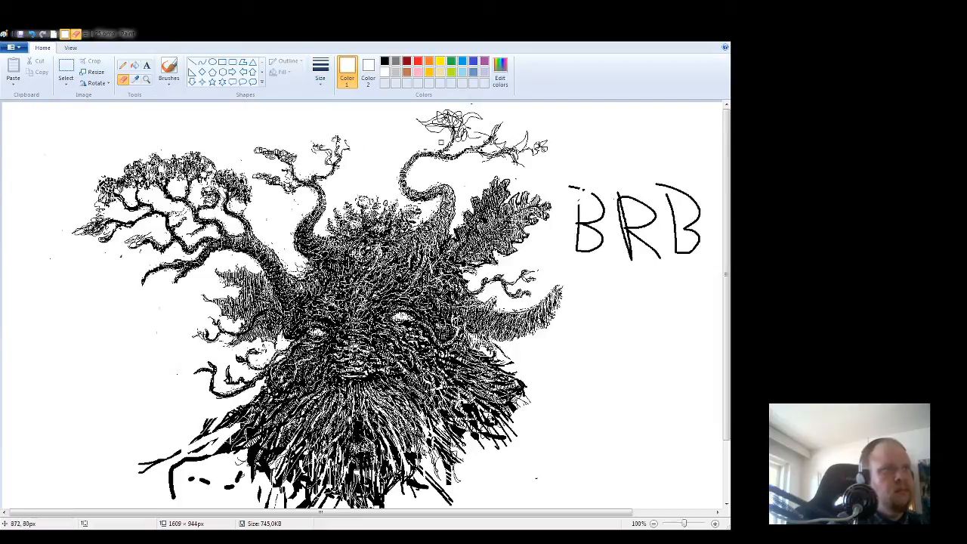
{"action": "mouse_move", "coordinate": [581, 199]}
{"action": "left_mouse_down"}
{"action": "mouse_move", "coordinate": [580, 242]}
{"action": "mouse_move", "coordinate": [605, 201]}
{"action": "left_mouse_up"}
{"action": "mouse_move", "coordinate": [603, 243]}
{"action": "left_mouse_down"}
{"action": "mouse_move", "coordinate": [621, 260]}
{"action": "mouse_move", "coordinate": [619, 199]}
{"action": "mouse_move", "coordinate": [639, 274]}
{"action": "mouse_move", "coordinate": [636, 216]}
{"action": "mouse_move", "coordinate": [647, 260]}
{"action": "mouse_move", "coordinate": [651, 215]}
{"action": "mouse_move", "coordinate": [657, 236]}
{"action": "mouse_move", "coordinate": [641, 188]}
{"action": "mouse_move", "coordinate": [627, 191]}
{"action": "mouse_move", "coordinate": [662, 211]}
{"action": "mouse_move", "coordinate": [671, 192]}
{"action": "mouse_move", "coordinate": [669, 222]}
{"action": "mouse_move", "coordinate": [678, 197]}
{"action": "mouse_move", "coordinate": [690, 251]}
{"action": "left_mouse_up"}
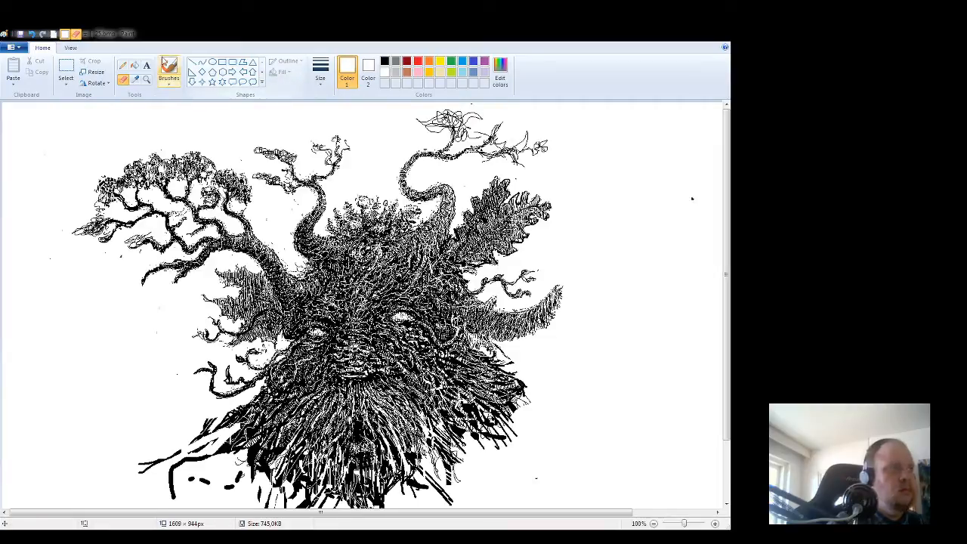
- Refine the texture beneath the left head-top leaf tufts with alternating white and black pencil strokes
{"action": "left_click", "coordinate": [122, 65]}
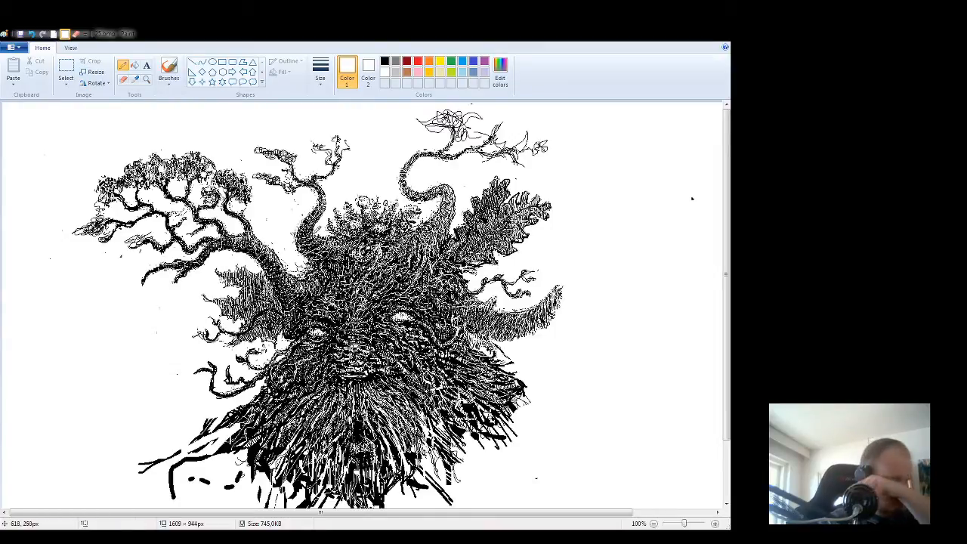
{"action": "left_click", "coordinate": [384, 62]}
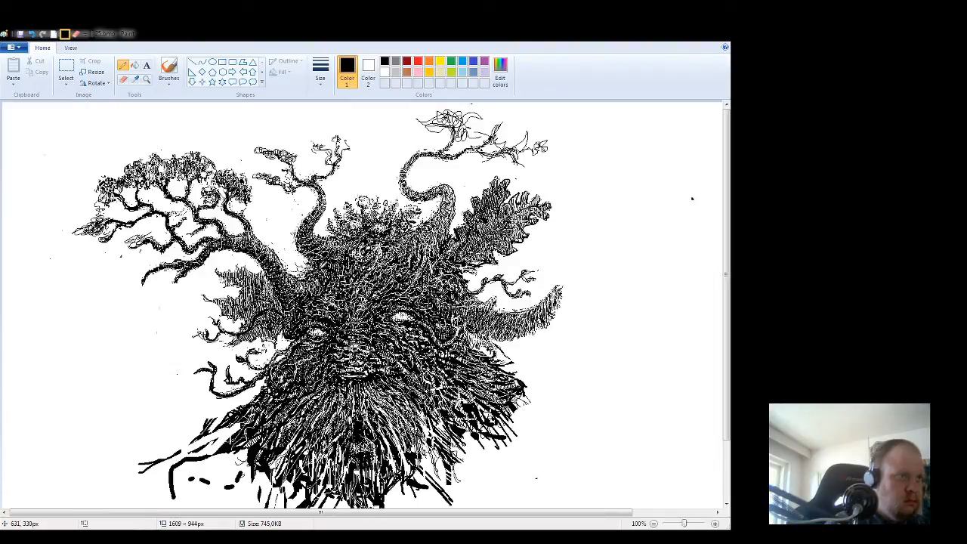
{"action": "left_click", "coordinate": [385, 73]}
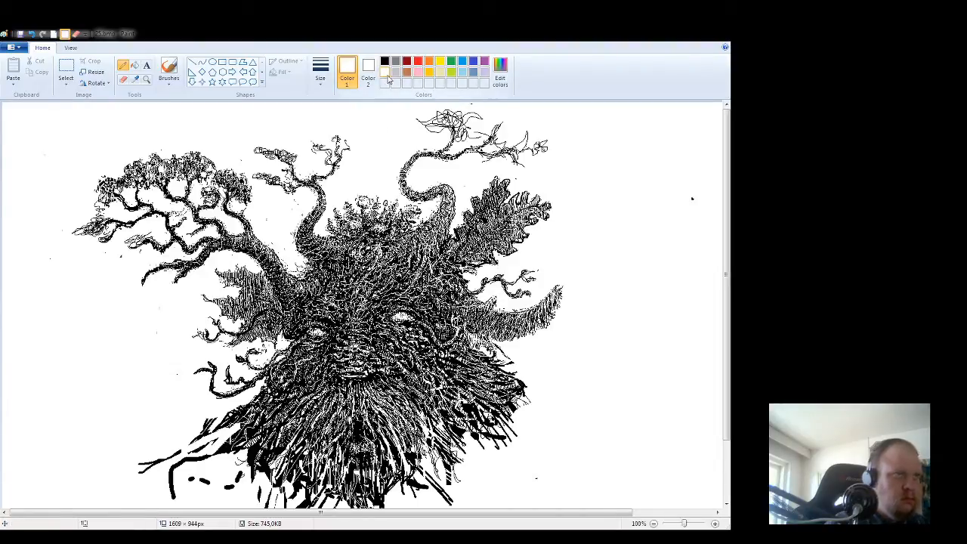
{"action": "left_click_drag", "start_coordinate": [332, 254], "coordinate": [334, 272]}
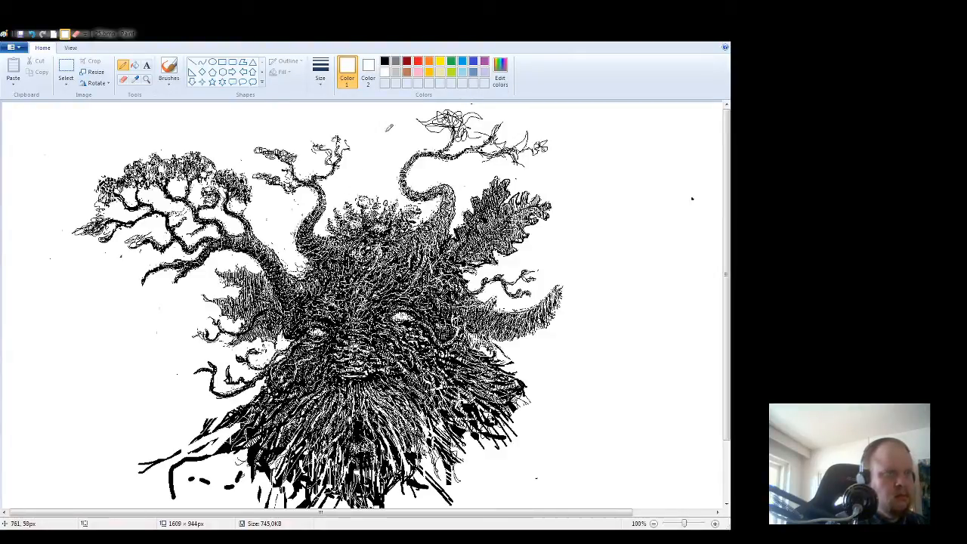
{"action": "left_click", "coordinate": [385, 61]}
{"action": "mouse_move", "coordinate": [342, 246]}
{"action": "left_mouse_down"}
{"action": "mouse_move", "coordinate": [355, 242]}
{"action": "mouse_move", "coordinate": [324, 246]}
{"action": "left_mouse_up"}
{"action": "left_click", "coordinate": [385, 72]}
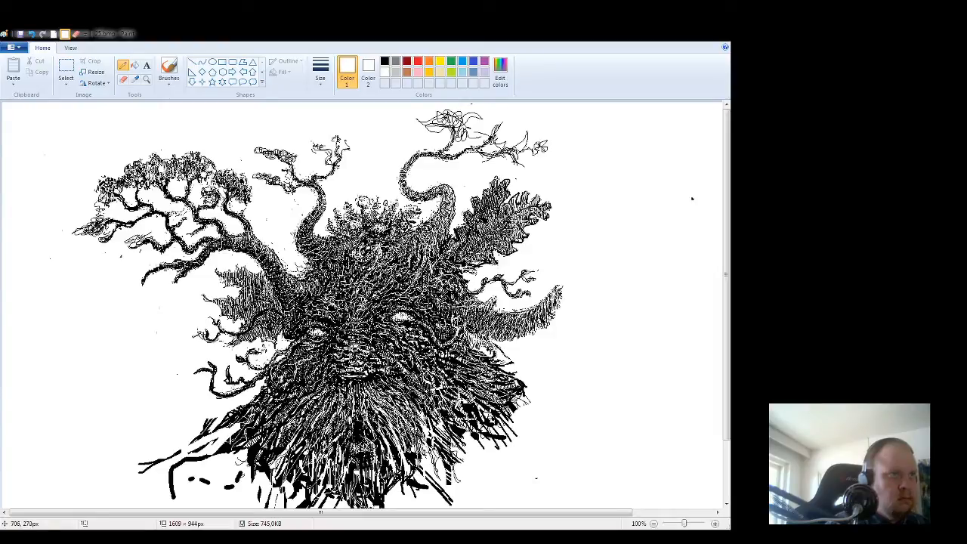
- Add a small leafy sprig to the middle branch and reshape the leaf tuft at the head's right edge with black and white pencil strokes
{"action": "left_click", "coordinate": [385, 61]}
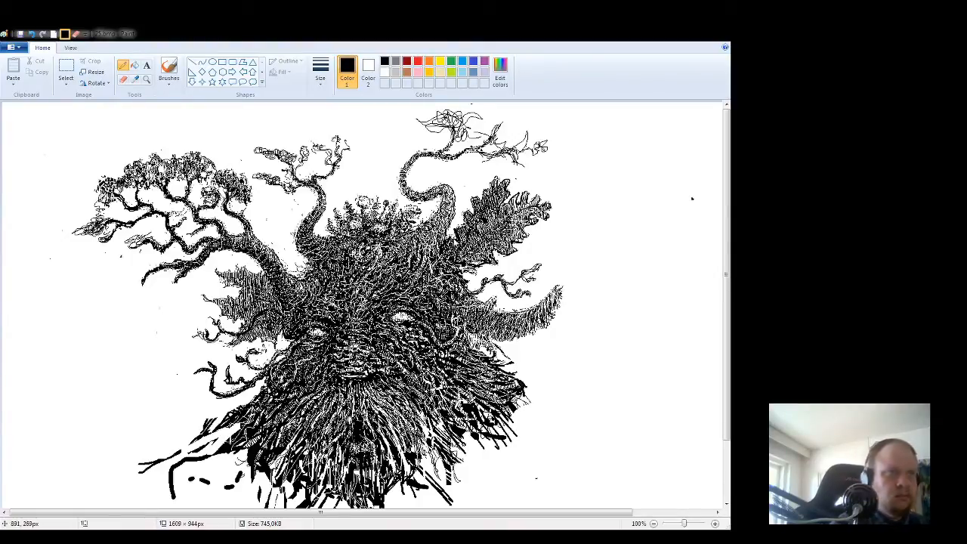
{"action": "left_click", "coordinate": [600, 208]}
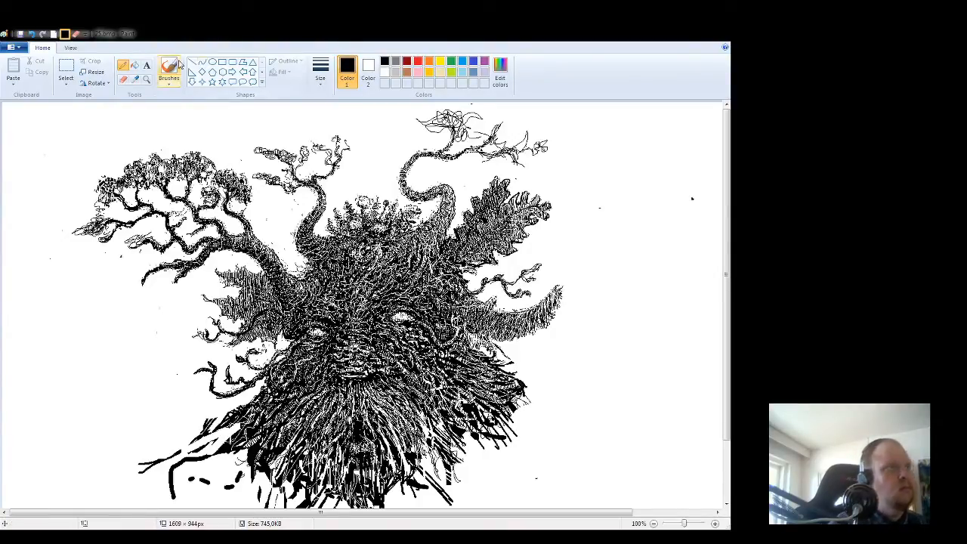
{"action": "left_click", "coordinate": [385, 73]}
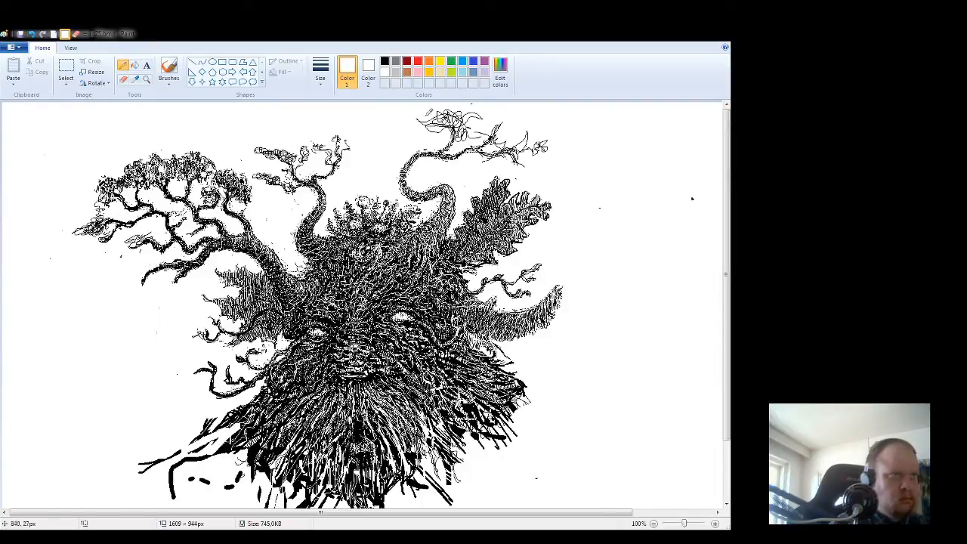
{"action": "left_click", "coordinate": [385, 62]}
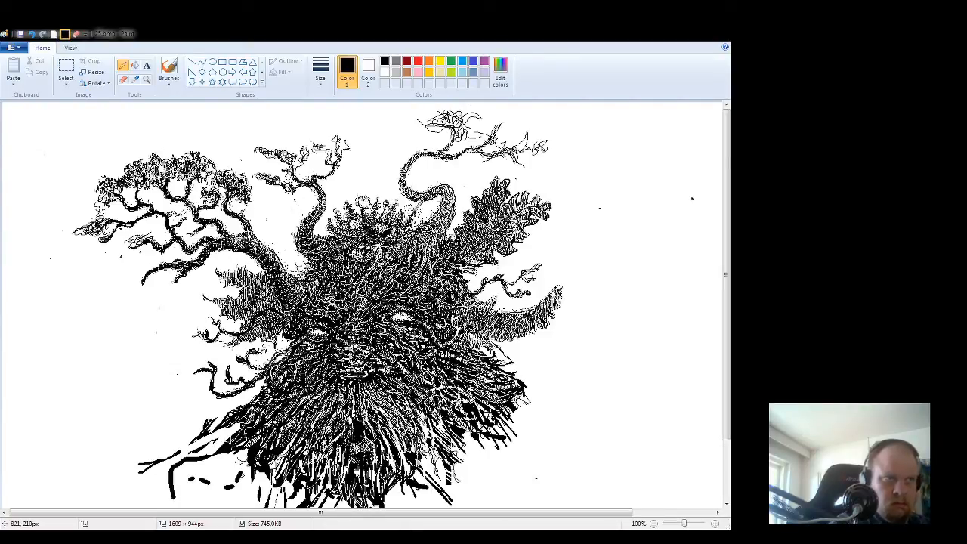
- Rework the forehead texture and the creature's left-hand eye with alternating white and black pencil strokes
{"action": "left_click", "coordinate": [123, 79]}
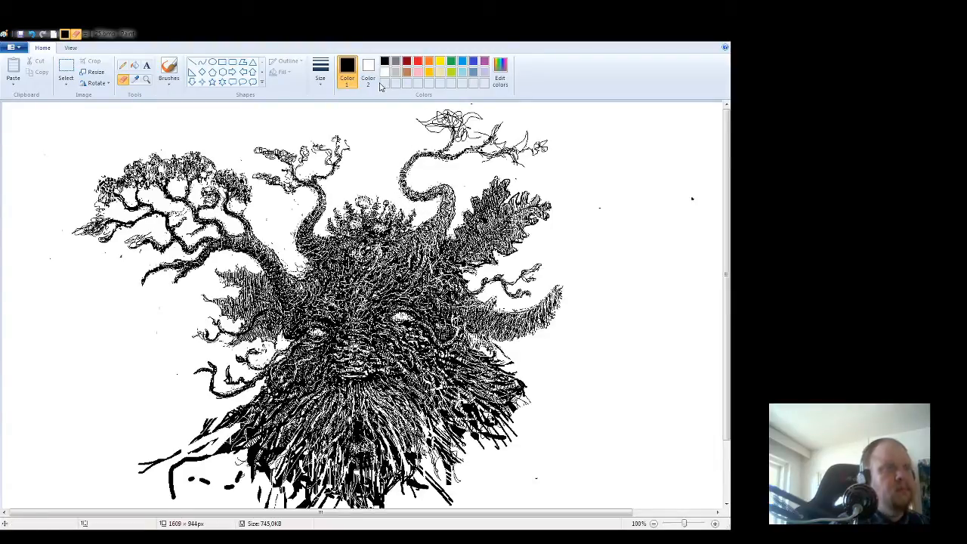
{"action": "left_click", "coordinate": [124, 65]}
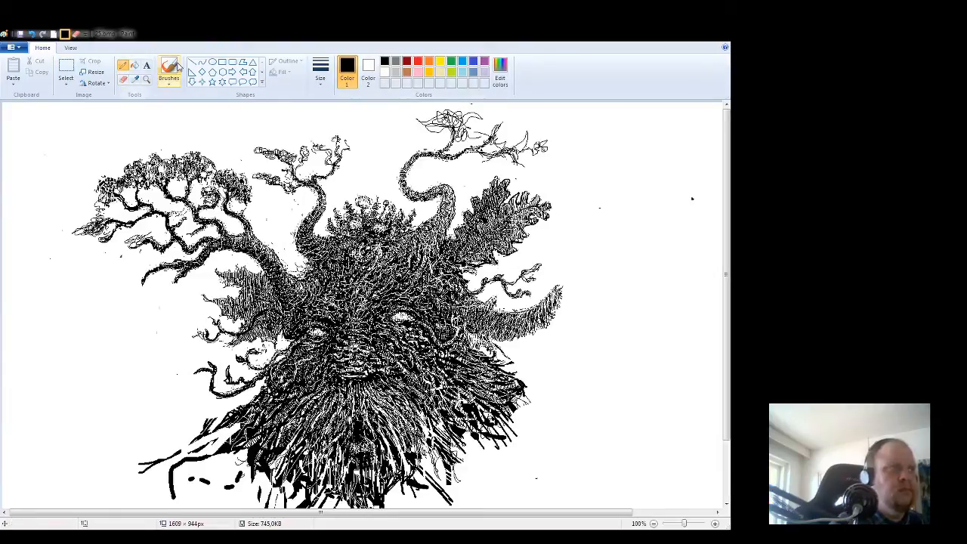
{"action": "left_click", "coordinate": [385, 72]}
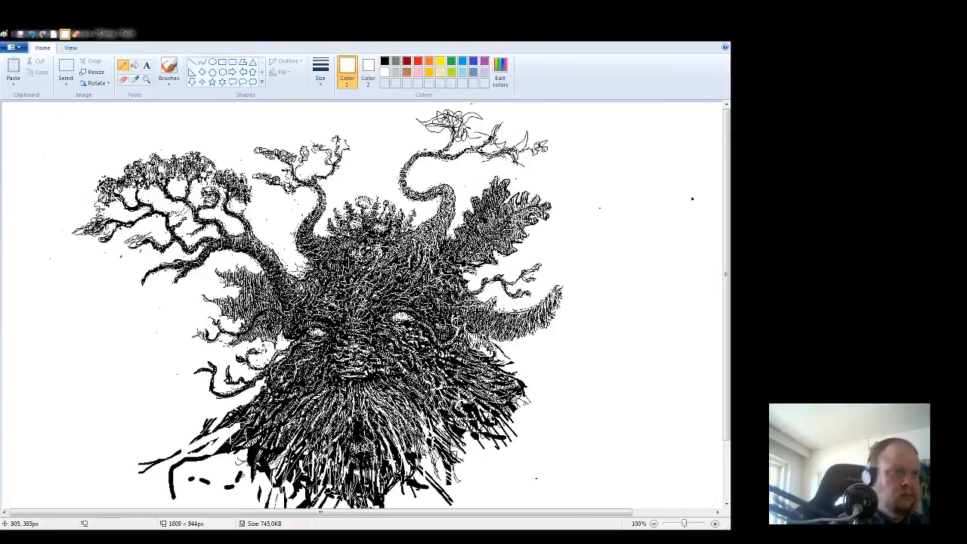
{"action": "left_click", "coordinate": [385, 61]}
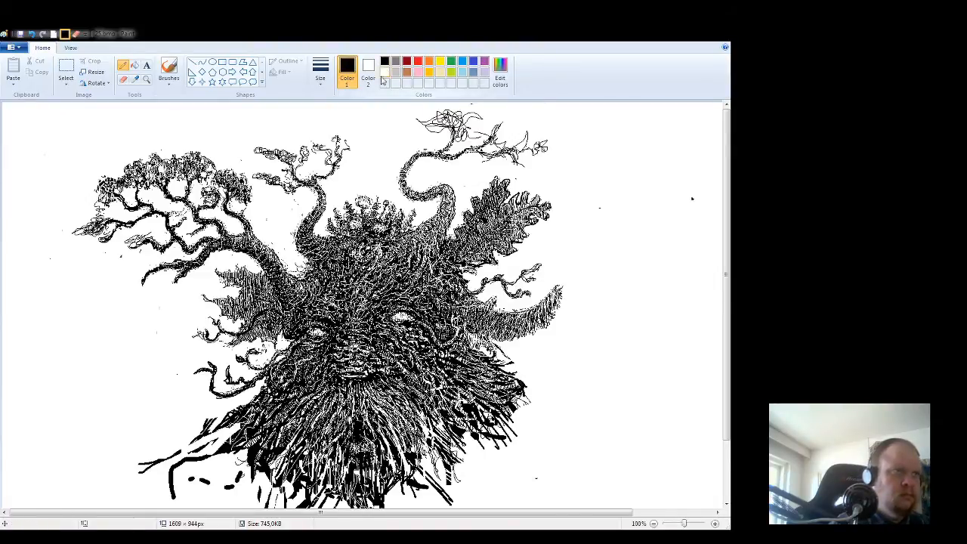
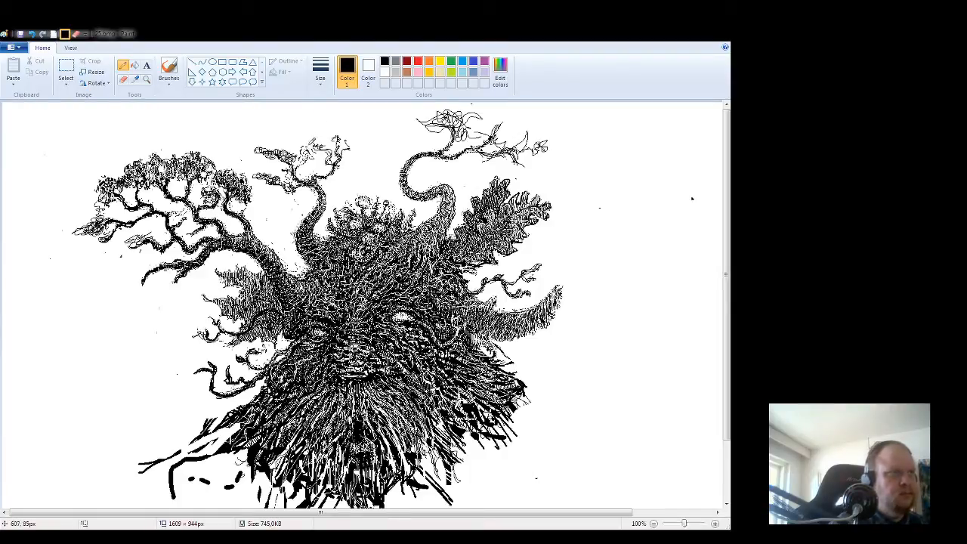
- Erase the loose sprig in the middle branch's fork and draw thin black strokes in the gap between the left and middle branches
{"action": "left_click", "coordinate": [125, 79]}
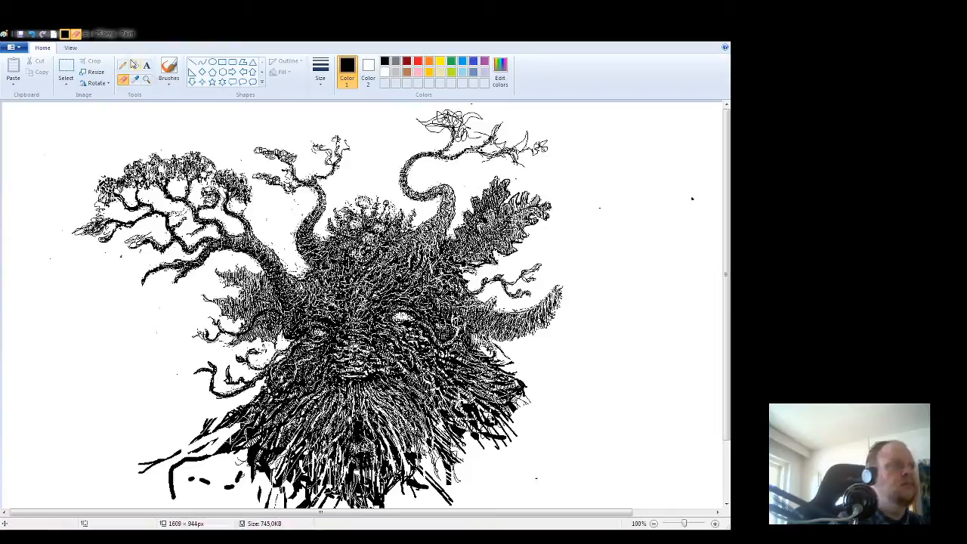
{"action": "left_click", "coordinate": [122, 66]}
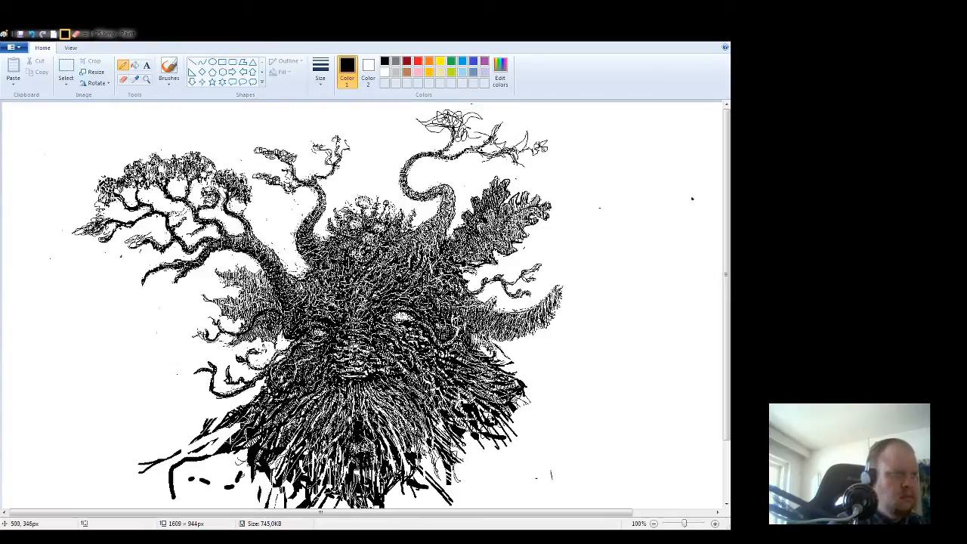
{"action": "mouse_move", "coordinate": [272, 248]}
{"action": "left_mouse_down"}
{"action": "mouse_move", "coordinate": [287, 237]}
{"action": "mouse_move", "coordinate": [306, 280]}
{"action": "mouse_move", "coordinate": [282, 244]}
{"action": "left_mouse_up"}
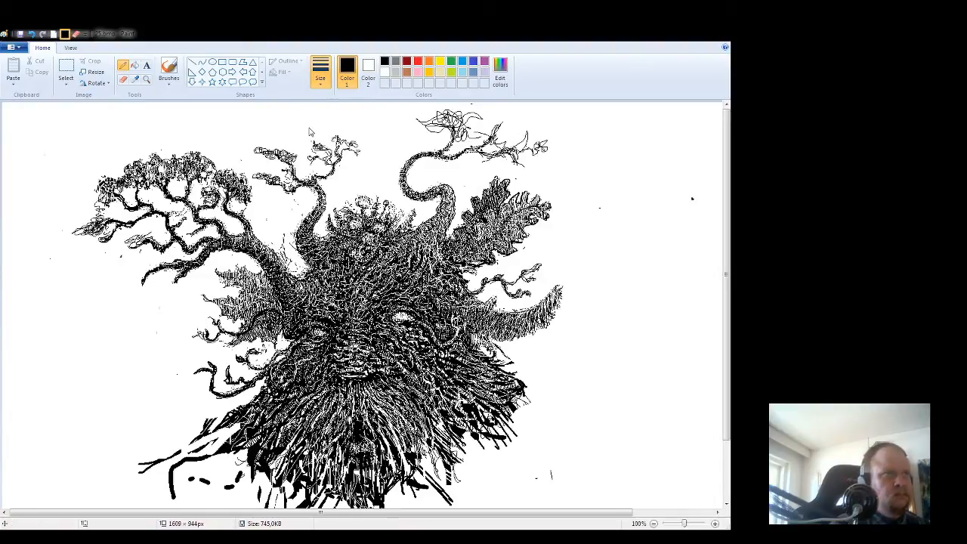
- Touch up the head-top leaf tufts in white and erase the scribbled foliage beneath the large left branch
{"action": "left_click", "coordinate": [385, 72]}
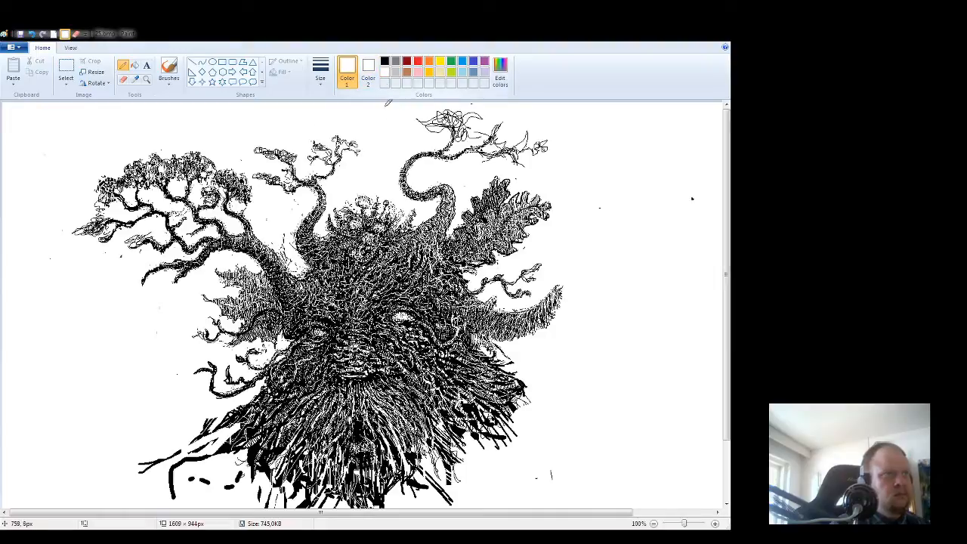
{"action": "left_click_drag", "start_coordinate": [395, 210], "coordinate": [392, 221]}
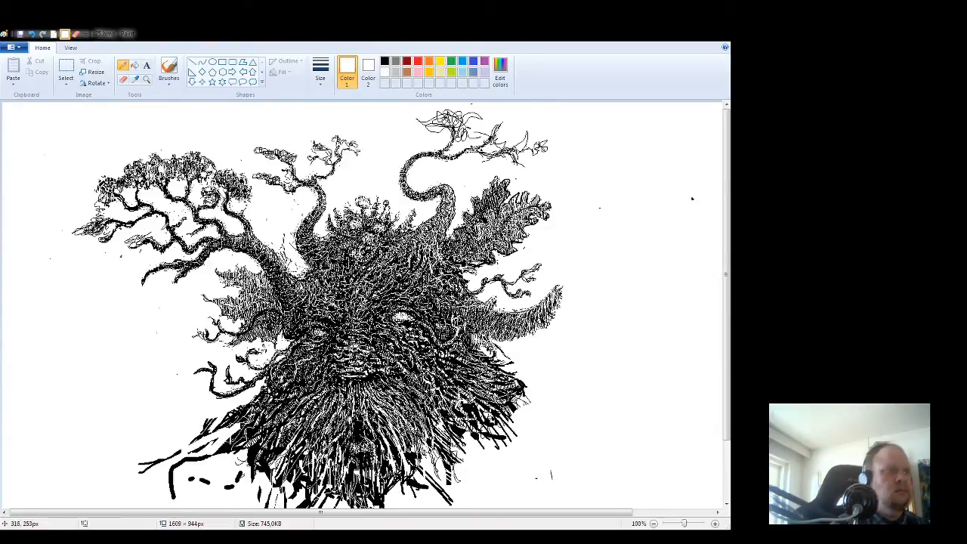
{"action": "left_click", "coordinate": [124, 80]}
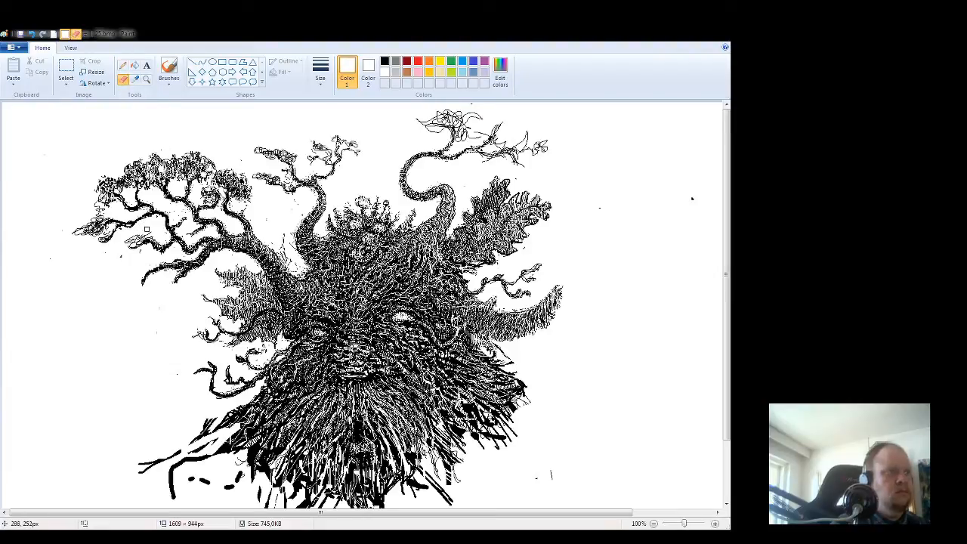
{"action": "left_click_drag", "start_coordinate": [147, 228], "coordinate": [130, 241]}
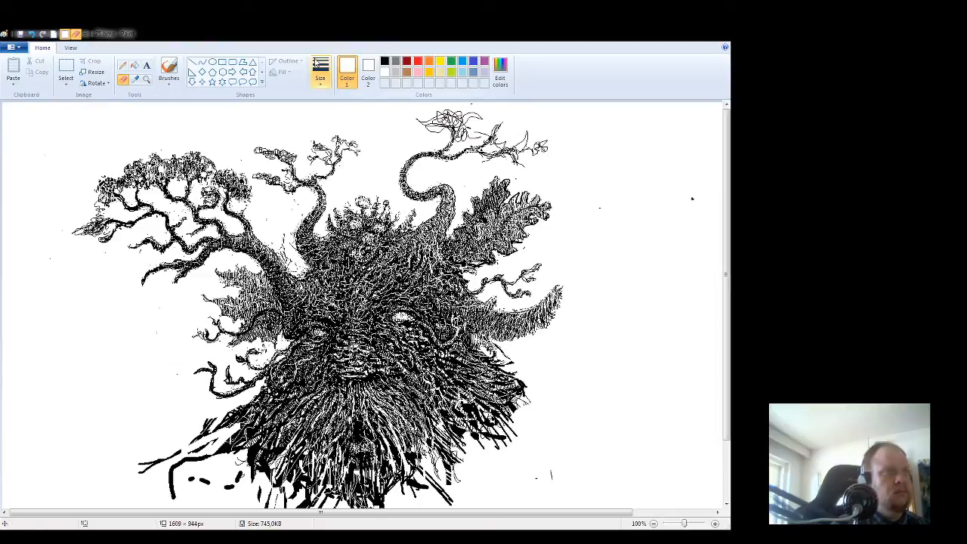
- Retexture the large leaf right of the head and detail the forehead flower with black and white pencil strokes
{"action": "left_click", "coordinate": [385, 61]}
{"action": "left_click", "coordinate": [123, 65]}
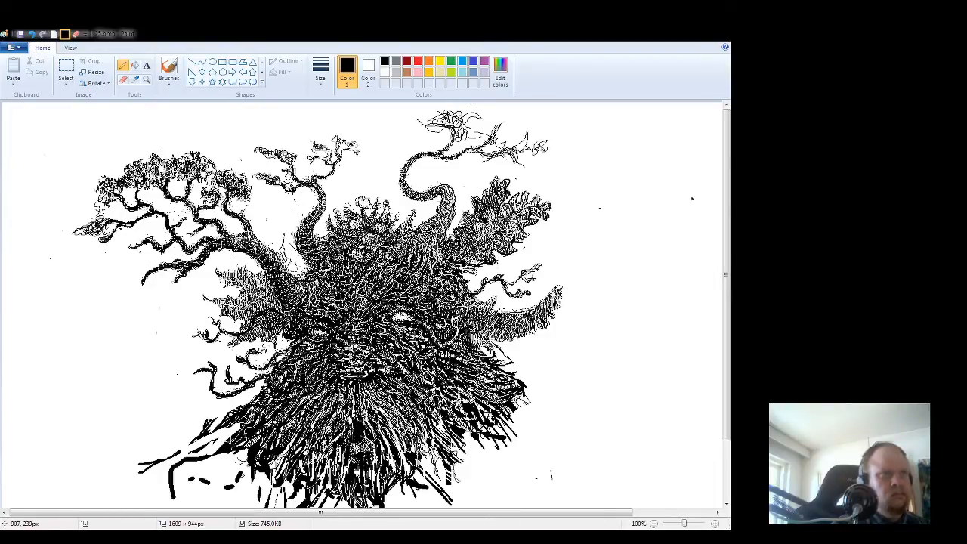
{"action": "left_click", "coordinate": [387, 71]}
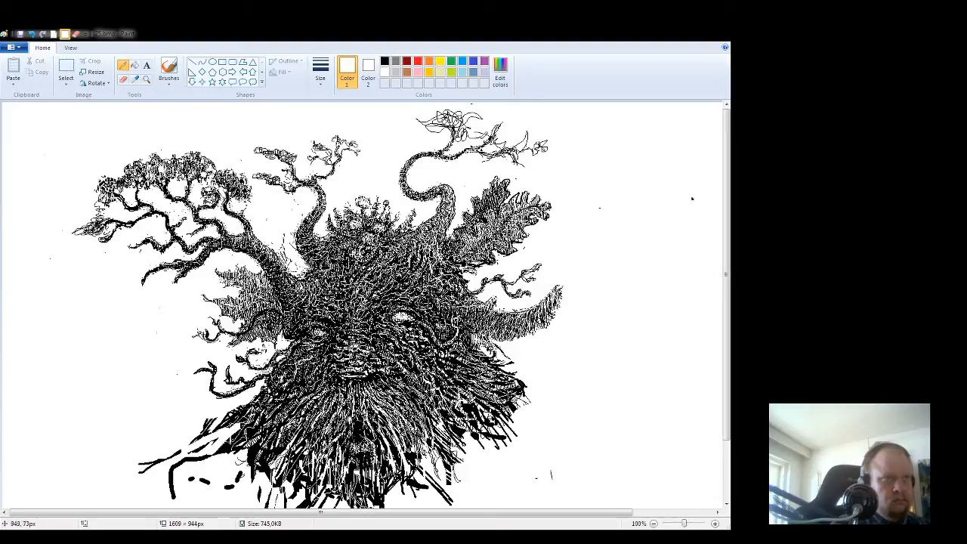
{"action": "left_click", "coordinate": [385, 61]}
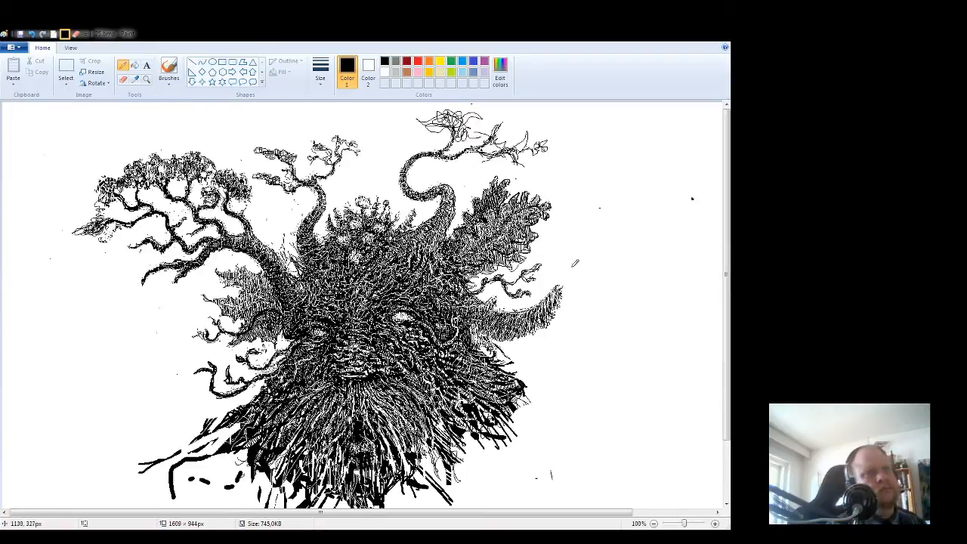
- Sketch a tall, loose column shape with curved scribbles on the blank canvas right of the creature
{"action": "mouse_move", "coordinate": [575, 234]}
{"action": "left_mouse_down"}
{"action": "mouse_move", "coordinate": [612, 321]}
{"action": "mouse_move", "coordinate": [615, 378]}
{"action": "mouse_move", "coordinate": [559, 379]}
{"action": "mouse_move", "coordinate": [614, 358]}
{"action": "mouse_move", "coordinate": [615, 242]}
{"action": "mouse_move", "coordinate": [554, 245]}
{"action": "mouse_move", "coordinate": [619, 248]}
{"action": "mouse_move", "coordinate": [621, 347]}
{"action": "mouse_move", "coordinate": [604, 325]}
{"action": "mouse_move", "coordinate": [625, 304]}
{"action": "mouse_move", "coordinate": [600, 303]}
{"action": "mouse_move", "coordinate": [623, 296]}
{"action": "mouse_move", "coordinate": [641, 269]}
{"action": "mouse_move", "coordinate": [588, 293]}
{"action": "mouse_move", "coordinate": [631, 257]}
{"action": "mouse_move", "coordinate": [612, 234]}
{"action": "mouse_move", "coordinate": [633, 239]}
{"action": "mouse_move", "coordinate": [603, 371]}
{"action": "left_mouse_up"}
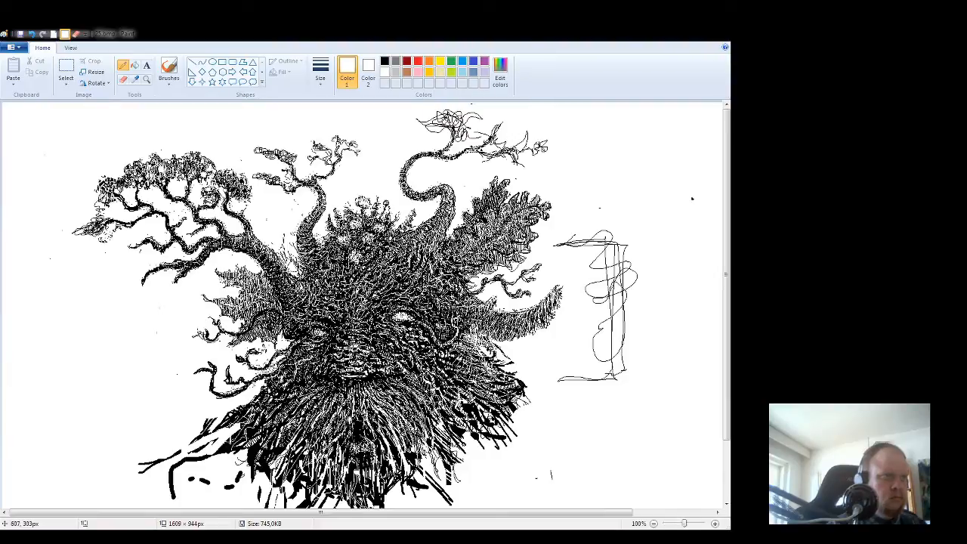
{"action": "left_click", "coordinate": [385, 61]}
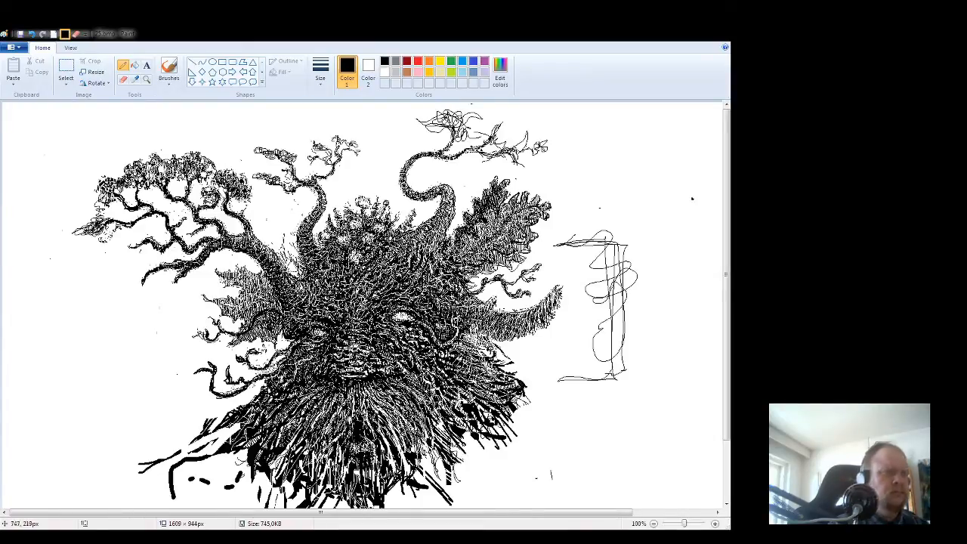
- Free-form select the large leaf right of the head, shrink its selection to about 186 × 187 px, and patch the gap beside it
{"action": "left_click", "coordinate": [67, 75]}
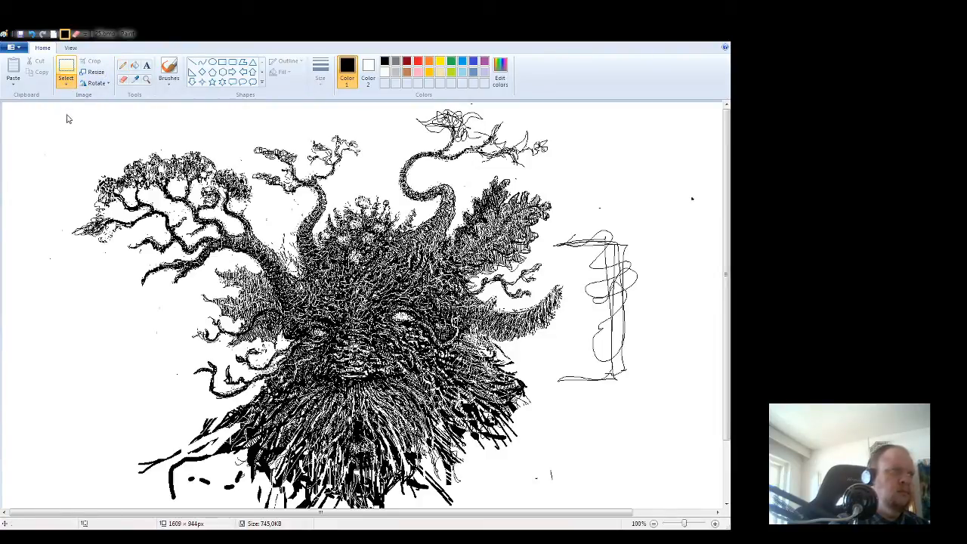
{"action": "mouse_move", "coordinate": [482, 287]}
{"action": "left_mouse_down"}
{"action": "mouse_move", "coordinate": [463, 270]}
{"action": "mouse_move", "coordinate": [450, 229]}
{"action": "mouse_move", "coordinate": [498, 165]}
{"action": "mouse_move", "coordinate": [565, 223]}
{"action": "mouse_move", "coordinate": [499, 281]}
{"action": "left_mouse_up"}
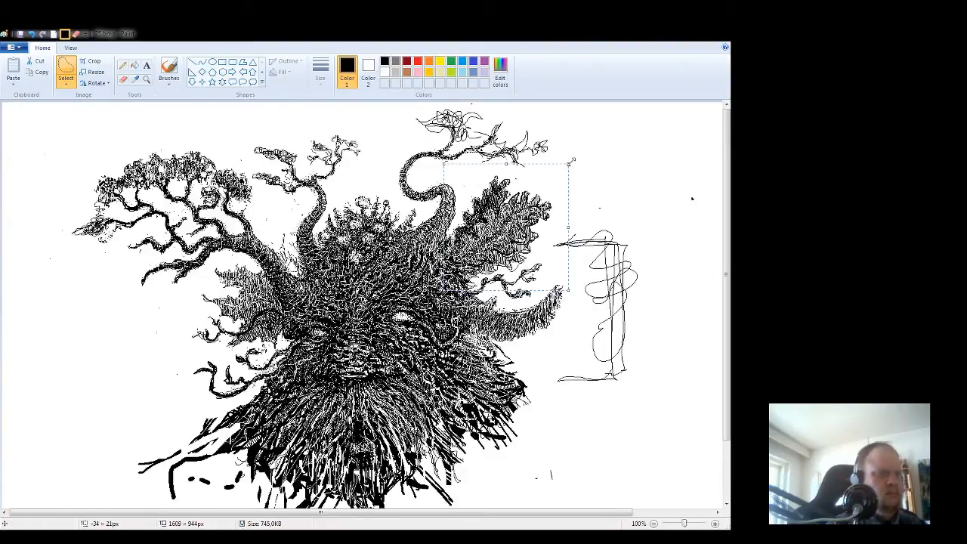
{"action": "left_click_drag", "start_coordinate": [571, 161], "coordinate": [554, 186]}
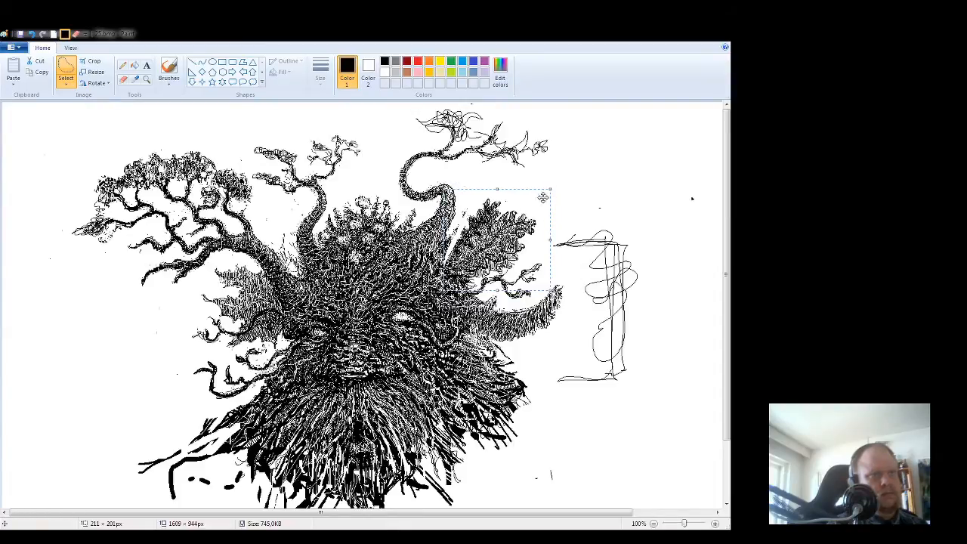
{"action": "left_click_drag", "start_coordinate": [552, 186], "coordinate": [540, 194]}
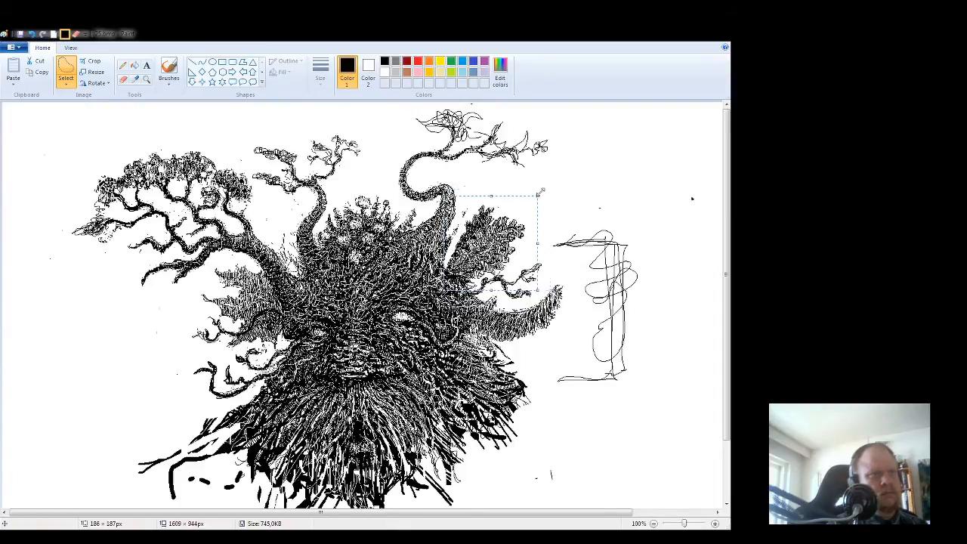
{"action": "left_click_drag", "start_coordinate": [499, 231], "coordinate": [506, 230]}
{"action": "left_click", "coordinate": [589, 182]}
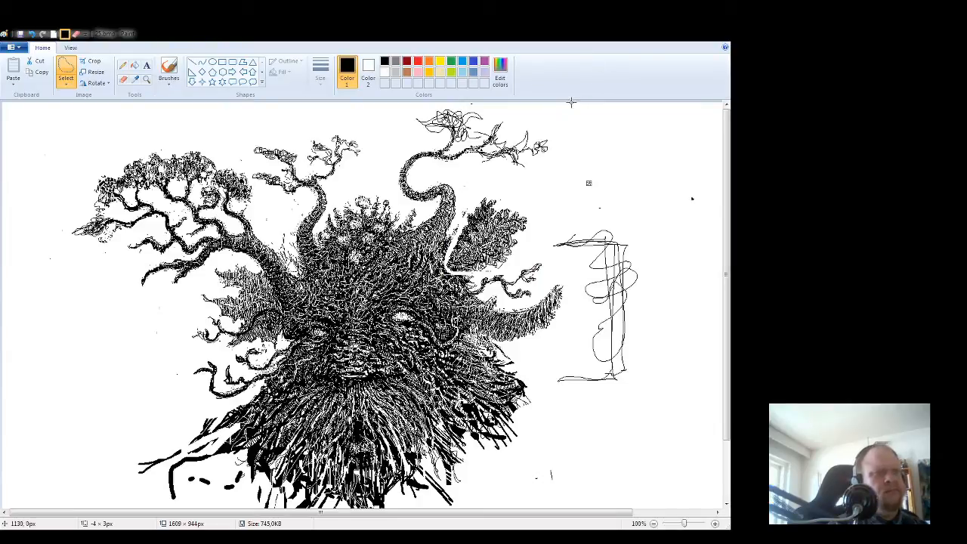
{"action": "left_click", "coordinate": [123, 66]}
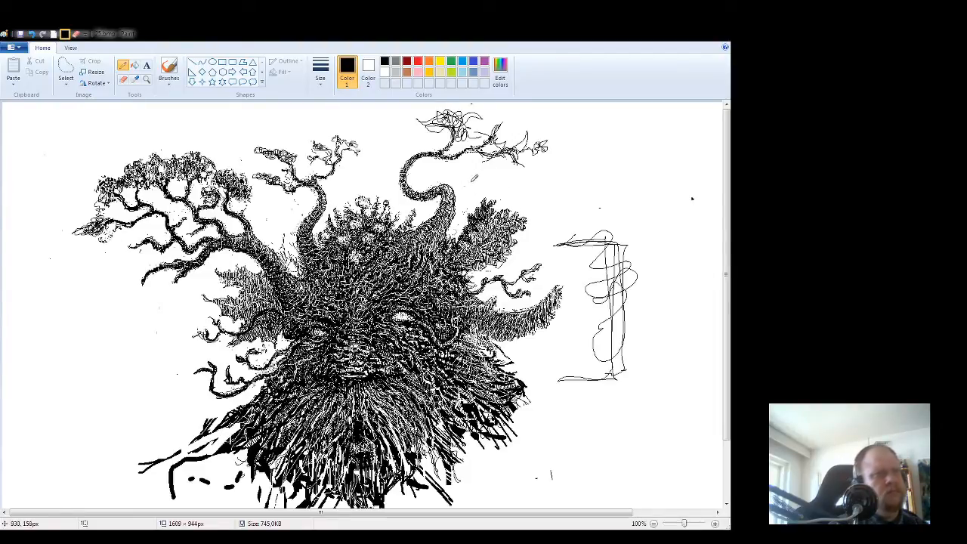
- Reselect the large right leaf with a free-form outline, resize and reposition it, and blend its base into the head with pencil strokes
{"action": "left_click", "coordinate": [66, 72]}
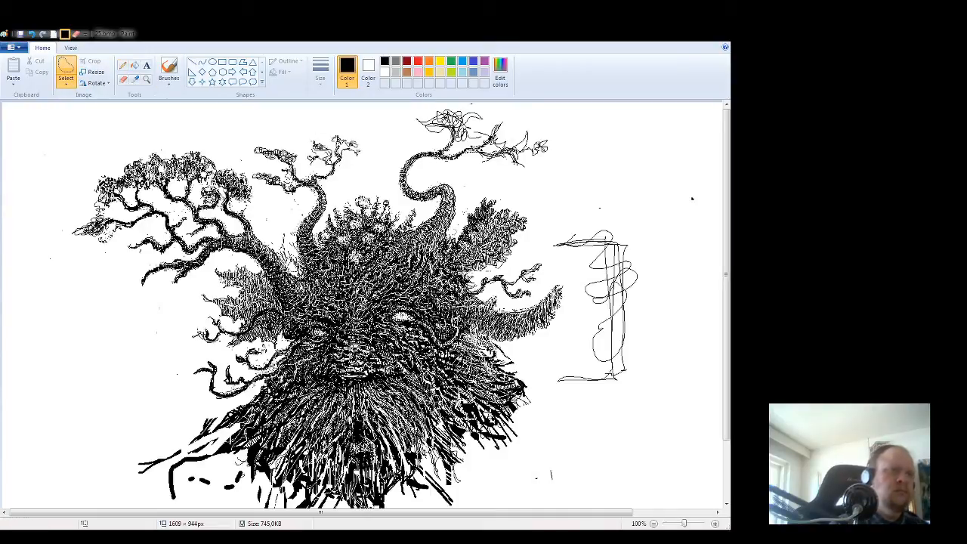
{"action": "left_click_drag", "start_coordinate": [465, 273], "coordinate": [521, 213]}
{"action": "mouse_move", "coordinate": [492, 246]}
{"action": "left_mouse_down"}
{"action": "mouse_move", "coordinate": [495, 237]}
{"action": "mouse_move", "coordinate": [483, 242]}
{"action": "mouse_move", "coordinate": [494, 235]}
{"action": "left_mouse_up"}
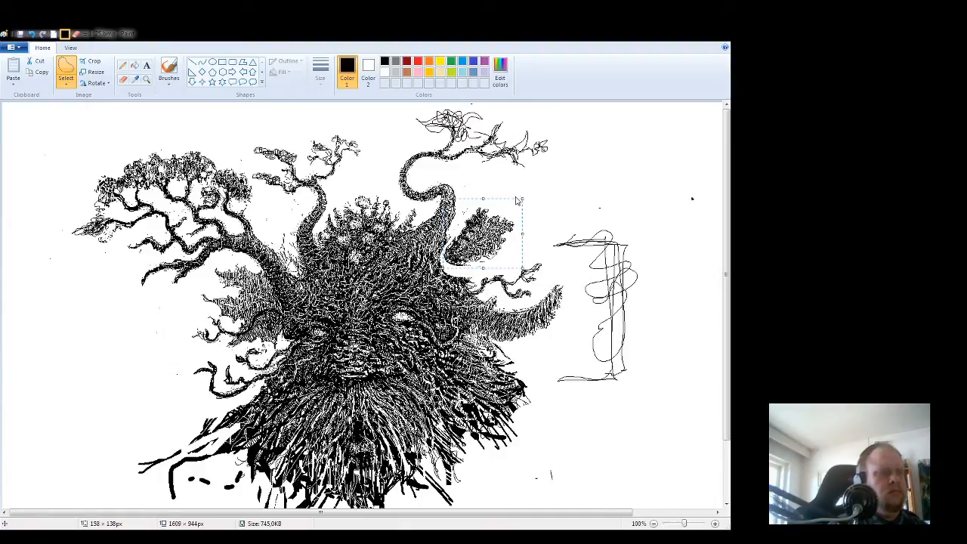
{"action": "mouse_move", "coordinate": [523, 200]}
{"action": "left_mouse_down"}
{"action": "mouse_move", "coordinate": [539, 176]}
{"action": "mouse_move", "coordinate": [498, 226]}
{"action": "mouse_move", "coordinate": [505, 235]}
{"action": "left_mouse_up"}
{"action": "left_click", "coordinate": [563, 202]}
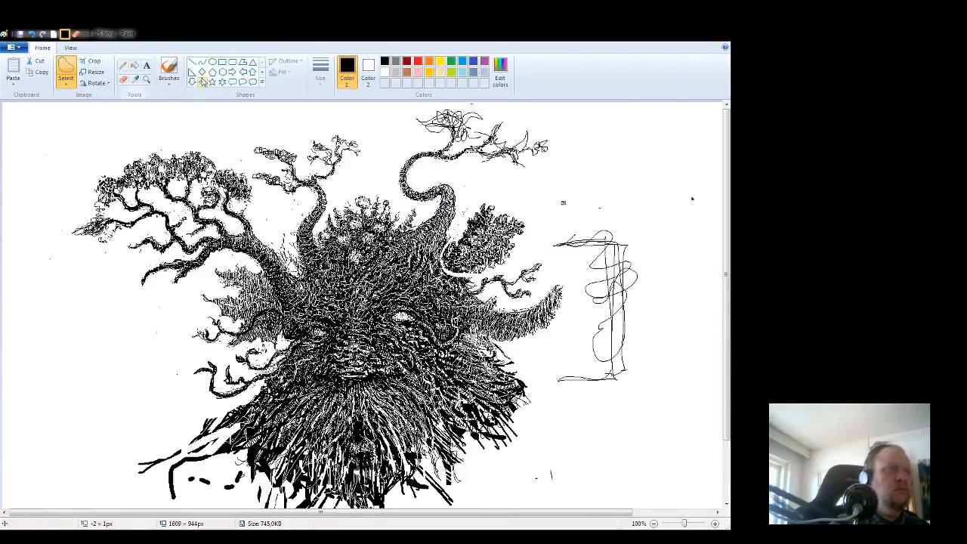
{"action": "left_click", "coordinate": [122, 65]}
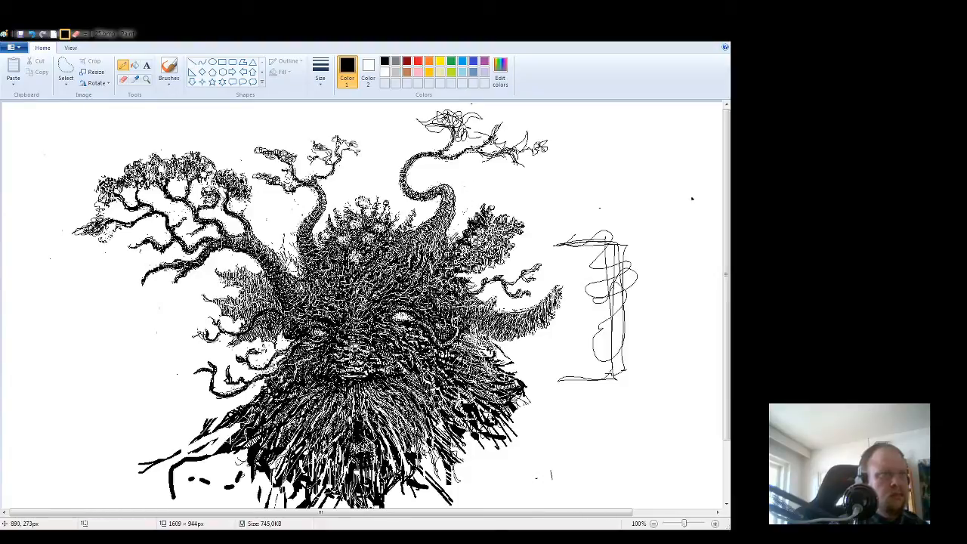
- Draw pointed leaf tufts along the head's right edge and a small hanging twig on the upper right branch in black
{"action": "left_click_drag", "start_coordinate": [495, 163], "coordinate": [491, 174]}
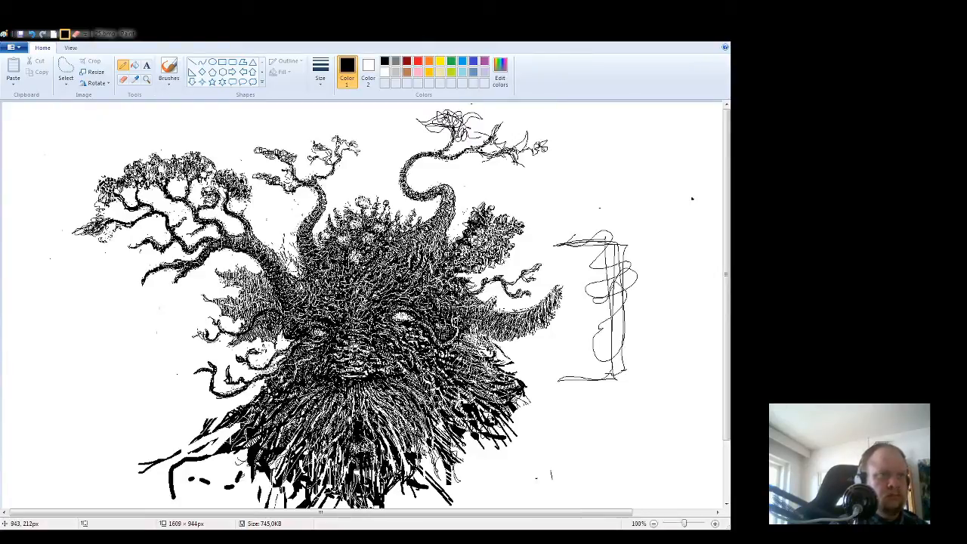
{"action": "left_click_drag", "start_coordinate": [479, 210], "coordinate": [484, 205]}
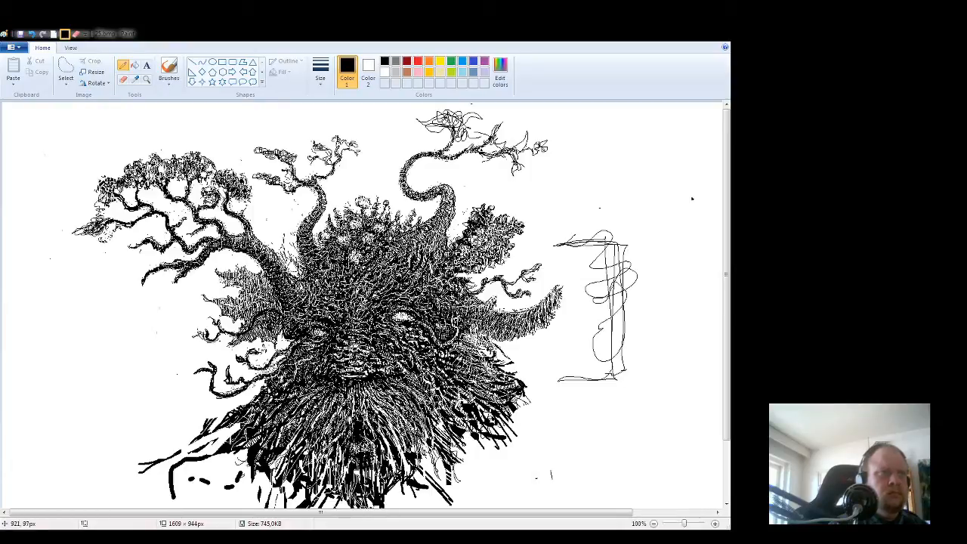
- Erase the thin strokes between the left and middle branches, and draw new upright twigs on the middle branch's left end
{"action": "left_click", "coordinate": [125, 80]}
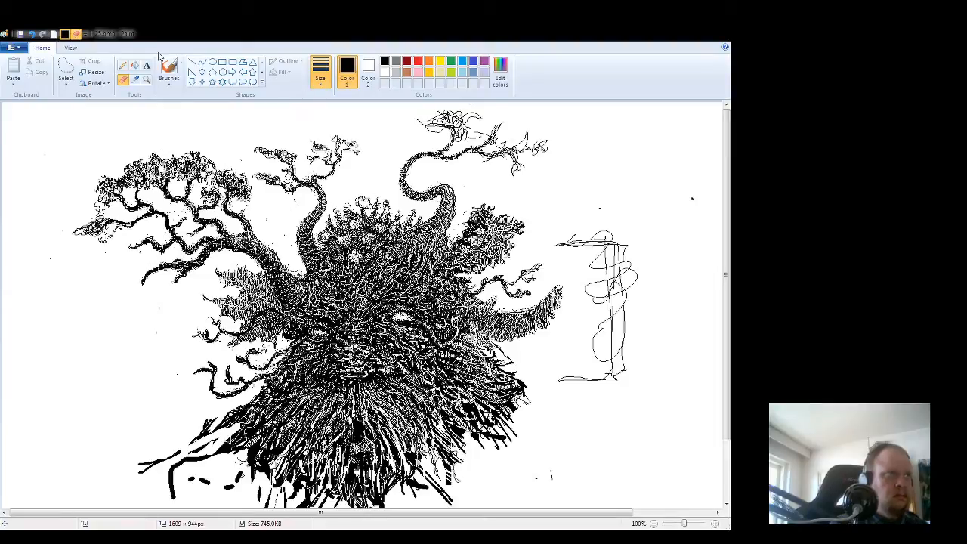
{"action": "left_click", "coordinate": [123, 65]}
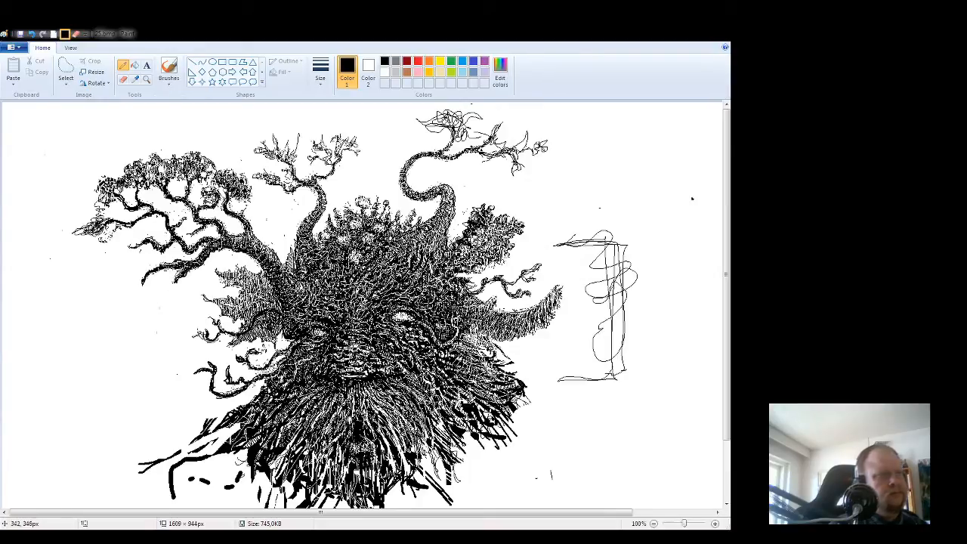
- Draw small hanging leafy twigs on the left tree's lower branch tips, and sketch a small leaf-and-twig study in the blank area beside the creature
{"action": "mouse_move", "coordinate": [143, 282]}
{"action": "left_mouse_down"}
{"action": "mouse_move", "coordinate": [137, 303]}
{"action": "mouse_move", "coordinate": [148, 286]}
{"action": "mouse_move", "coordinate": [150, 305]}
{"action": "mouse_move", "coordinate": [153, 297]}
{"action": "mouse_move", "coordinate": [164, 312]}
{"action": "mouse_move", "coordinate": [154, 294]}
{"action": "mouse_move", "coordinate": [161, 296]}
{"action": "left_mouse_up"}
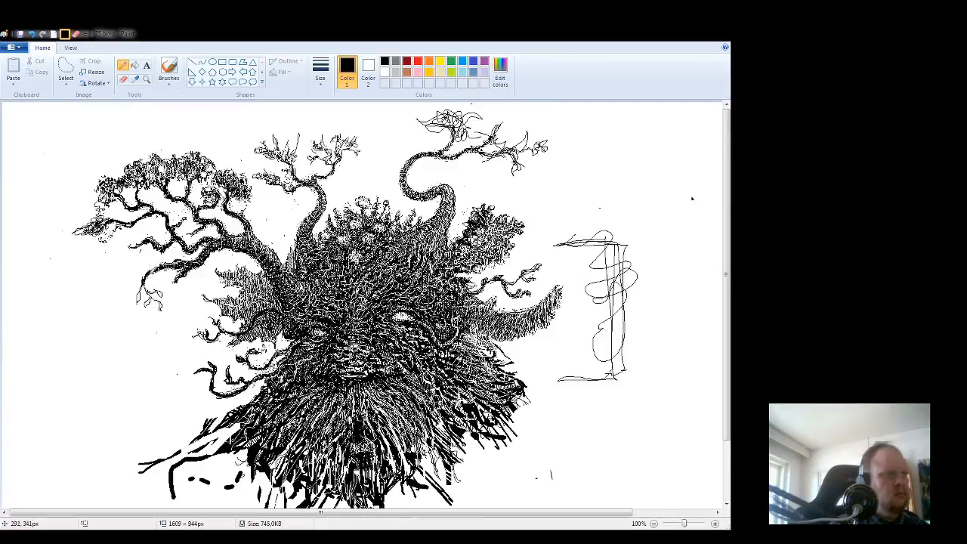
{"action": "mouse_move", "coordinate": [131, 249]}
{"action": "left_mouse_down"}
{"action": "mouse_move", "coordinate": [118, 265]}
{"action": "mouse_move", "coordinate": [127, 261]}
{"action": "left_mouse_up"}
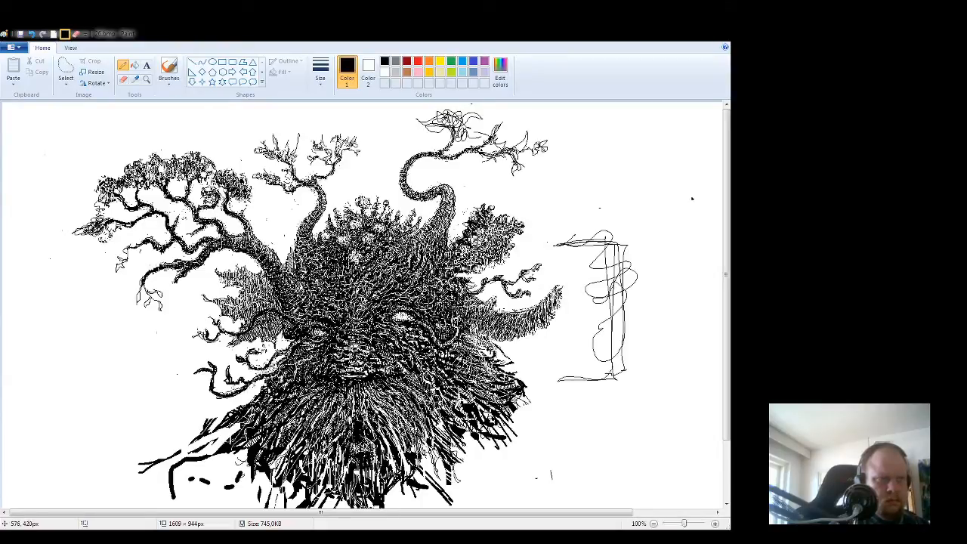
{"action": "left_click_drag", "start_coordinate": [293, 315], "coordinate": [295, 319]}
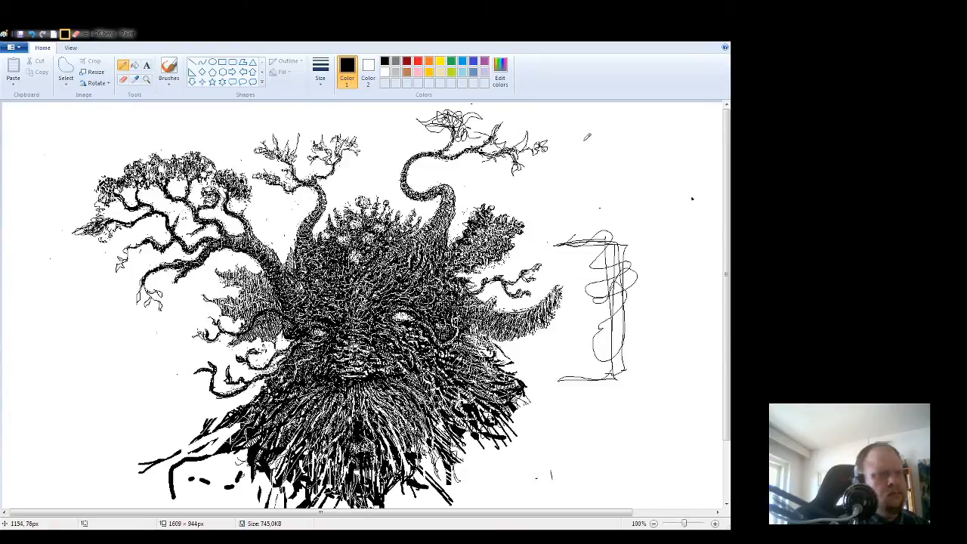
{"action": "mouse_move", "coordinate": [600, 194]}
{"action": "left_mouse_down"}
{"action": "mouse_move", "coordinate": [573, 218]}
{"action": "mouse_move", "coordinate": [597, 195]}
{"action": "mouse_move", "coordinate": [579, 216]}
{"action": "mouse_move", "coordinate": [595, 198]}
{"action": "mouse_move", "coordinate": [591, 211]}
{"action": "mouse_move", "coordinate": [580, 190]}
{"action": "mouse_move", "coordinate": [576, 198]}
{"action": "mouse_move", "coordinate": [594, 170]}
{"action": "left_mouse_up"}
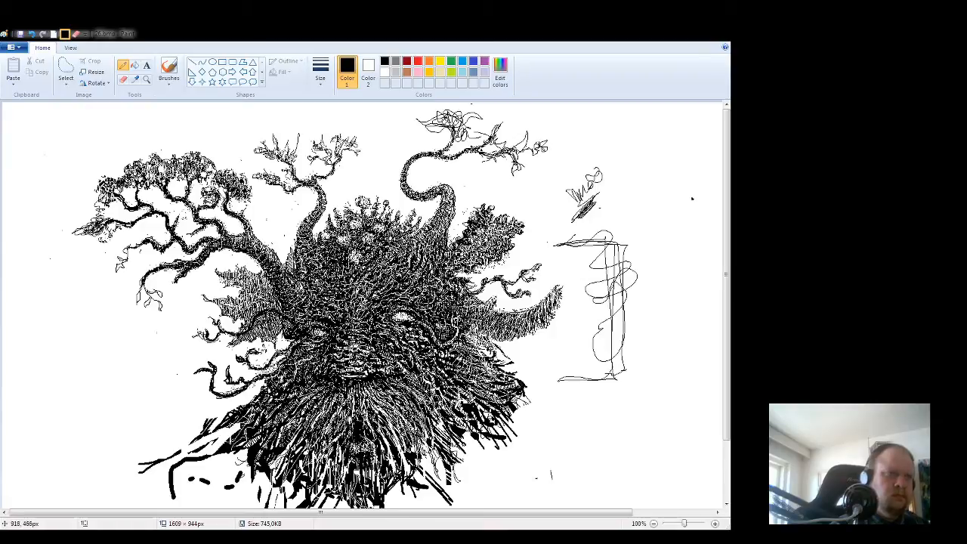
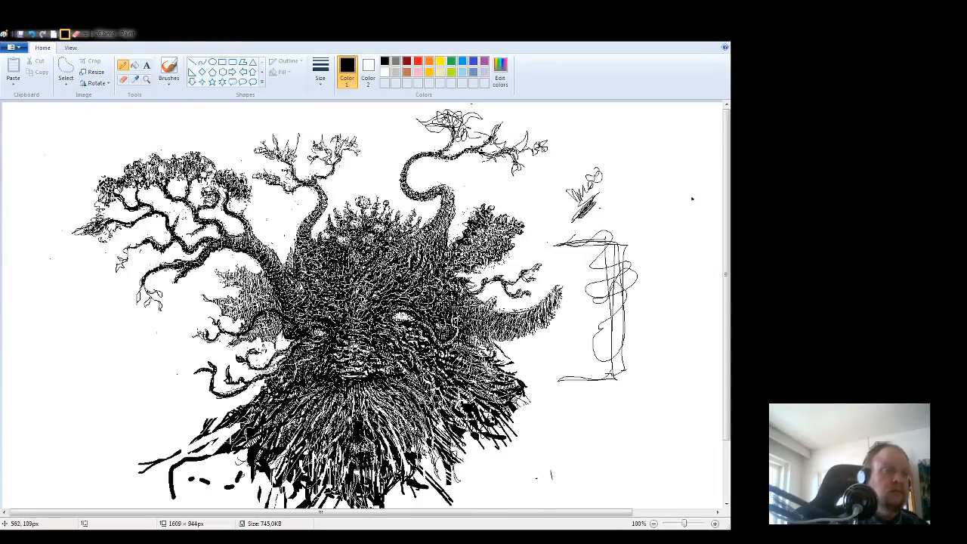
- Erase the small branch beneath the large right leaf, and free-form select the leaf to shift it closer to the head
{"action": "left_click", "coordinate": [123, 78]}
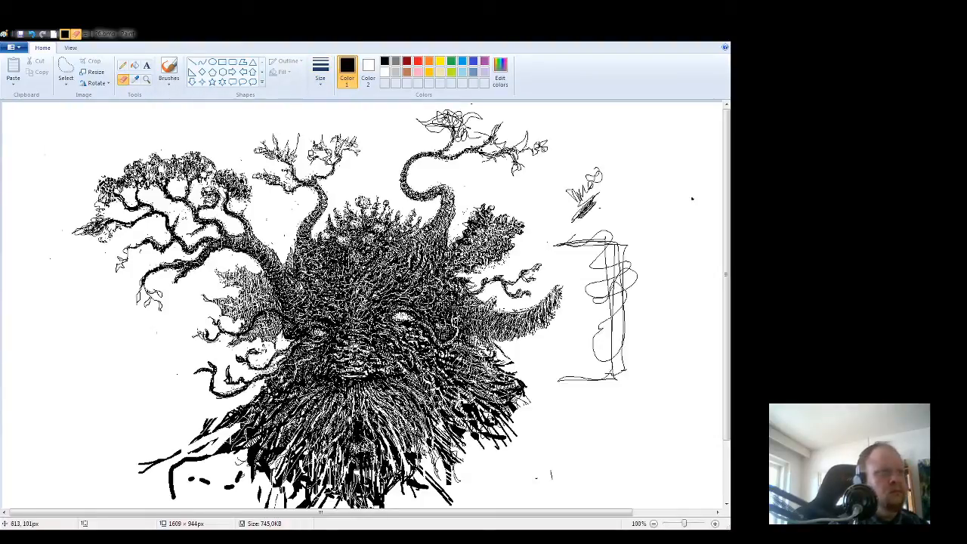
{"action": "mouse_move", "coordinate": [484, 284]}
{"action": "left_mouse_down"}
{"action": "mouse_move", "coordinate": [509, 289]}
{"action": "mouse_move", "coordinate": [516, 270]}
{"action": "mouse_move", "coordinate": [539, 264]}
{"action": "mouse_move", "coordinate": [507, 289]}
{"action": "mouse_move", "coordinate": [532, 283]}
{"action": "left_mouse_up"}
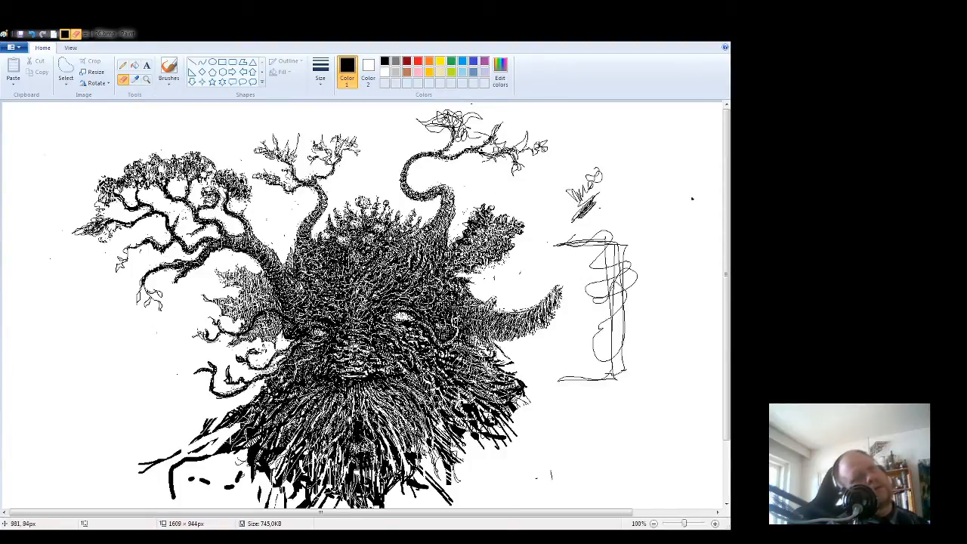
{"action": "left_click", "coordinate": [66, 72]}
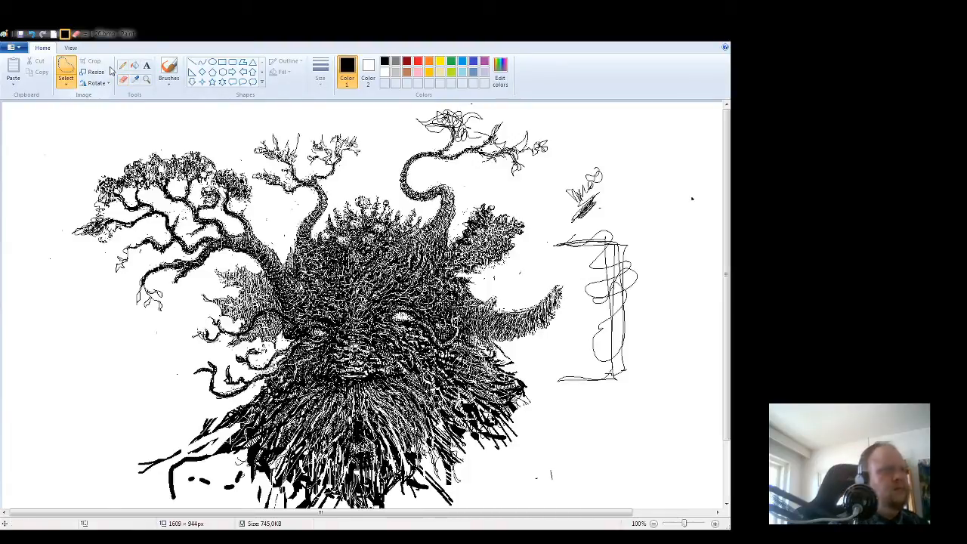
{"action": "mouse_move", "coordinate": [426, 309]}
{"action": "left_mouse_down"}
{"action": "mouse_move", "coordinate": [456, 231]}
{"action": "mouse_move", "coordinate": [488, 190]}
{"action": "mouse_move", "coordinate": [511, 258]}
{"action": "mouse_move", "coordinate": [453, 273]}
{"action": "left_mouse_up"}
{"action": "mouse_move", "coordinate": [501, 242]}
{"action": "left_mouse_down"}
{"action": "mouse_move", "coordinate": [484, 264]}
{"action": "mouse_move", "coordinate": [494, 250]}
{"action": "left_mouse_up"}
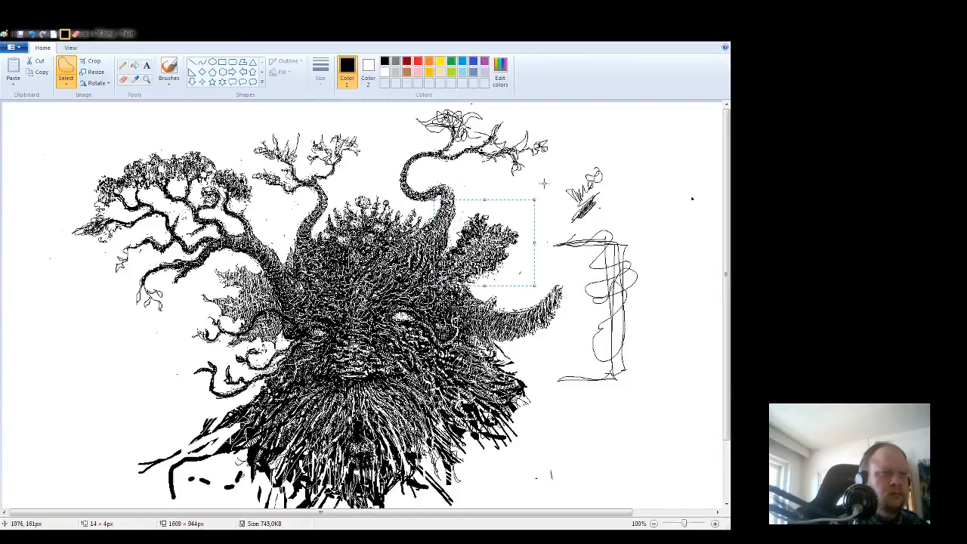
{"action": "left_click", "coordinate": [559, 225]}
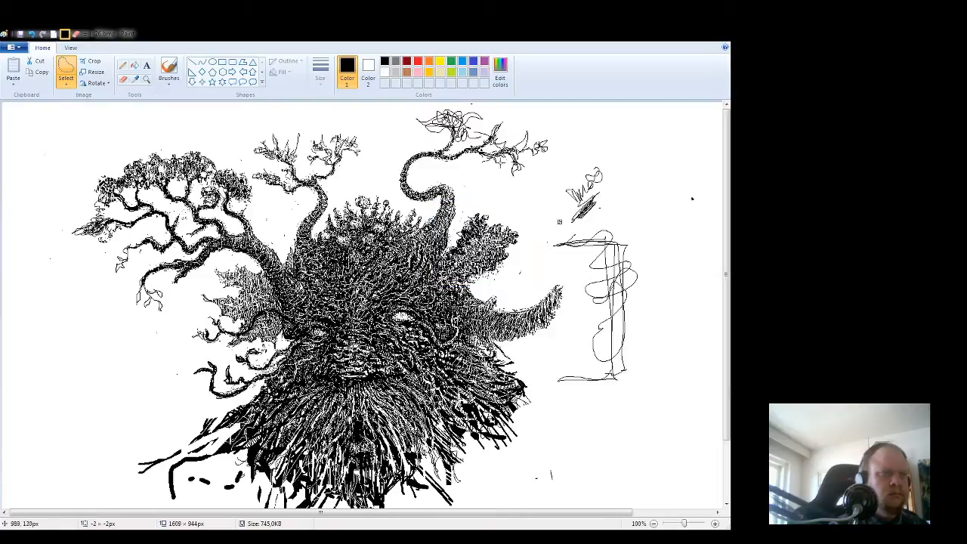
{"action": "left_click", "coordinate": [66, 64]}
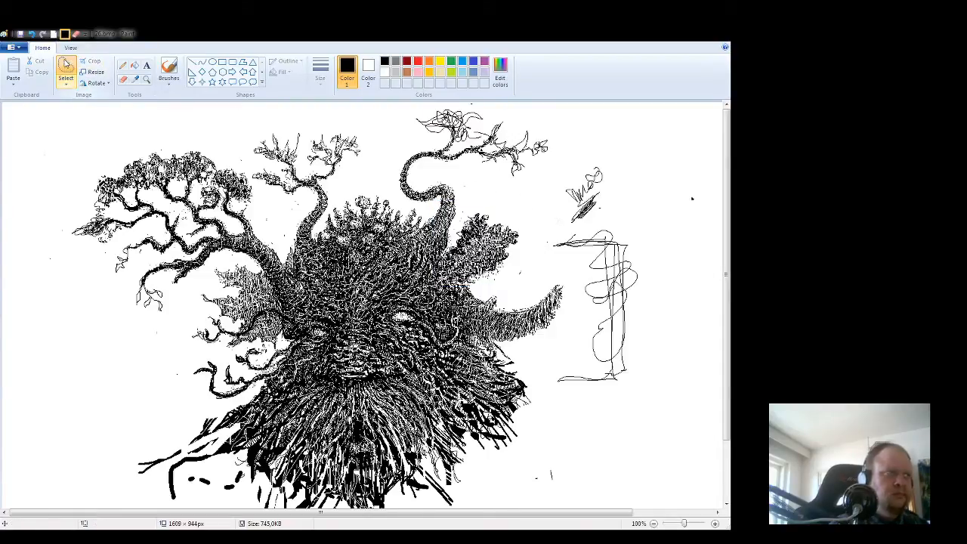
{"action": "mouse_move", "coordinate": [443, 274]}
{"action": "left_mouse_down"}
{"action": "mouse_move", "coordinate": [477, 219]}
{"action": "mouse_move", "coordinate": [520, 241]}
{"action": "mouse_move", "coordinate": [499, 271]}
{"action": "mouse_move", "coordinate": [464, 278]}
{"action": "mouse_move", "coordinate": [440, 276]}
{"action": "mouse_move", "coordinate": [463, 262]}
{"action": "mouse_move", "coordinate": [438, 243]}
{"action": "mouse_move", "coordinate": [471, 248]}
{"action": "mouse_move", "coordinate": [454, 262]}
{"action": "mouse_move", "coordinate": [468, 258]}
{"action": "left_mouse_up"}
{"action": "left_click", "coordinate": [519, 194]}
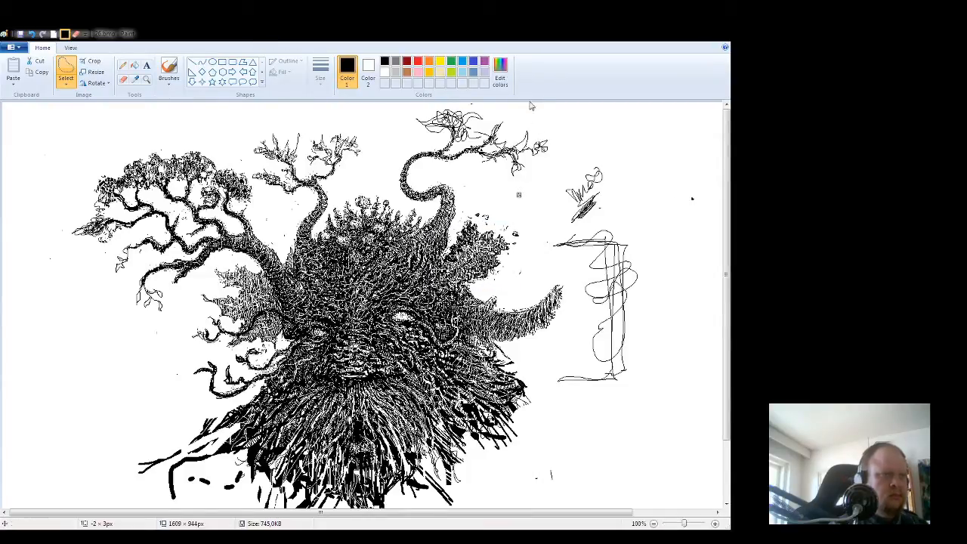
- Blend the moved right leaf into the head with pencil strokes, erase the stray fragments around its tips, and touch up its edge
{"action": "left_click", "coordinate": [122, 66]}
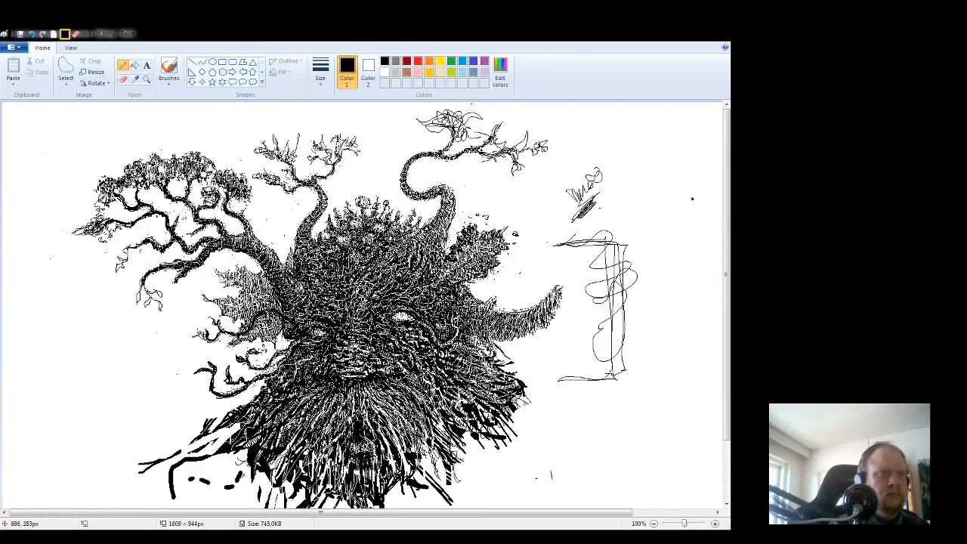
{"action": "left_click", "coordinate": [124, 79]}
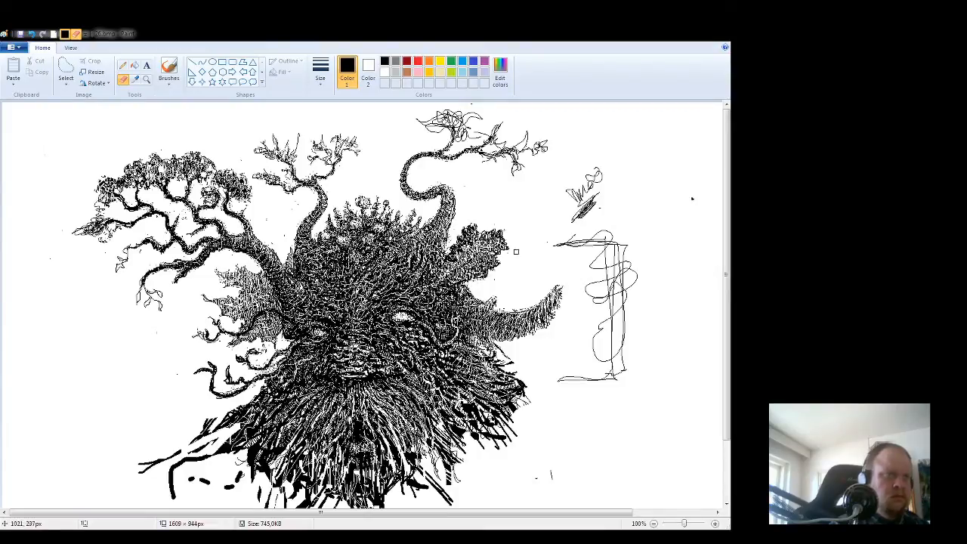
{"action": "left_click", "coordinate": [122, 65]}
{"action": "left_click", "coordinate": [429, 72]}
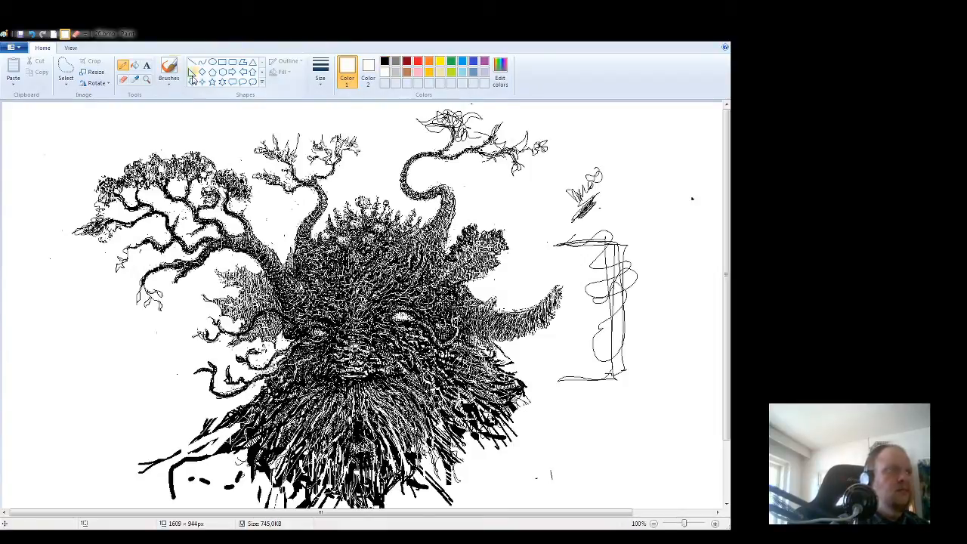
{"action": "left_click", "coordinate": [384, 61]}
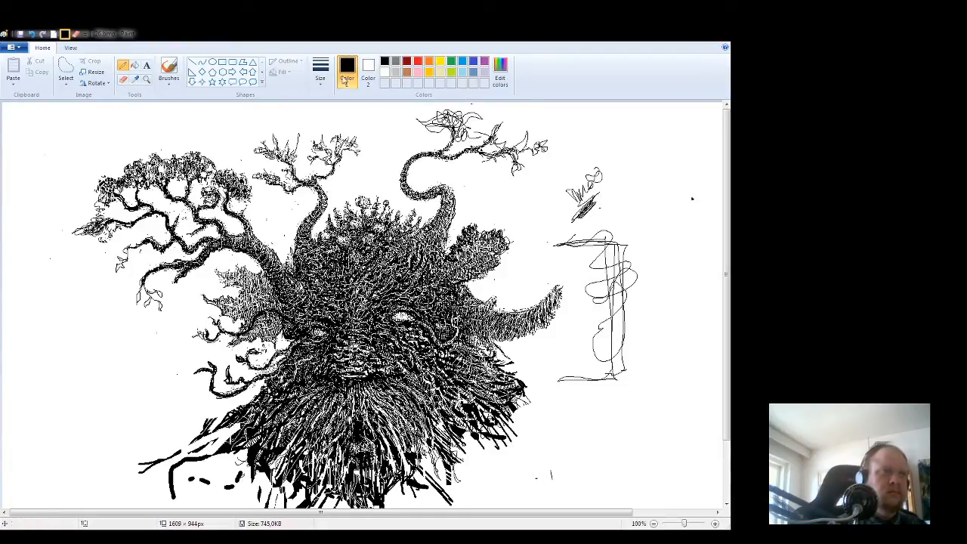
- Erase the curved horn-like leaf right of the face, and outline the large right leaf's scalloped edge in black pencil
{"action": "left_click", "coordinate": [123, 79]}
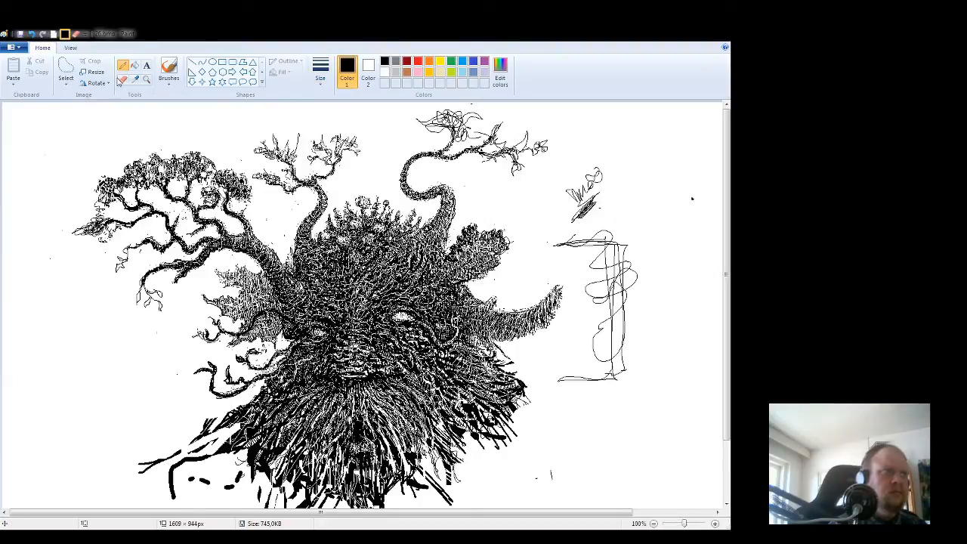
{"action": "mouse_move", "coordinate": [560, 284]}
{"action": "left_mouse_down"}
{"action": "mouse_move", "coordinate": [558, 328]}
{"action": "mouse_move", "coordinate": [534, 296]}
{"action": "mouse_move", "coordinate": [535, 332]}
{"action": "mouse_move", "coordinate": [517, 312]}
{"action": "mouse_move", "coordinate": [519, 333]}
{"action": "mouse_move", "coordinate": [500, 309]}
{"action": "mouse_move", "coordinate": [505, 332]}
{"action": "mouse_move", "coordinate": [493, 314]}
{"action": "mouse_move", "coordinate": [485, 327]}
{"action": "mouse_move", "coordinate": [462, 311]}
{"action": "mouse_move", "coordinate": [464, 292]}
{"action": "mouse_move", "coordinate": [470, 304]}
{"action": "mouse_move", "coordinate": [453, 304]}
{"action": "mouse_move", "coordinate": [466, 326]}
{"action": "mouse_move", "coordinate": [476, 321]}
{"action": "mouse_move", "coordinate": [448, 311]}
{"action": "left_mouse_up"}
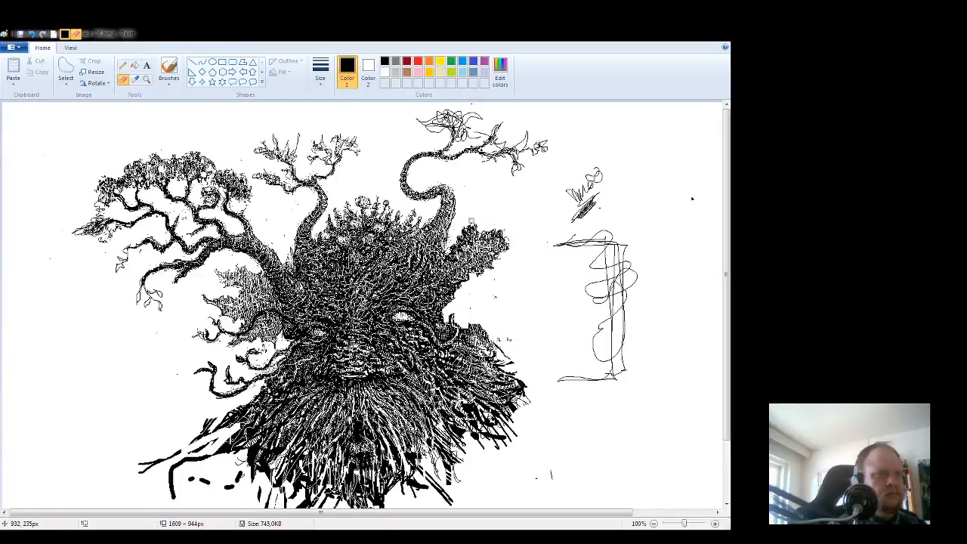
{"action": "left_click", "coordinate": [122, 65]}
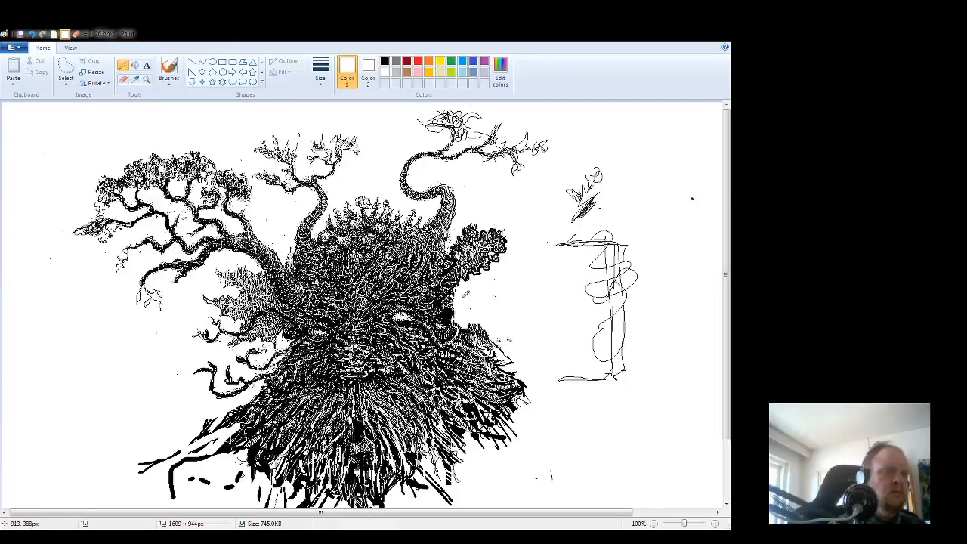
{"action": "left_click", "coordinate": [385, 61]}
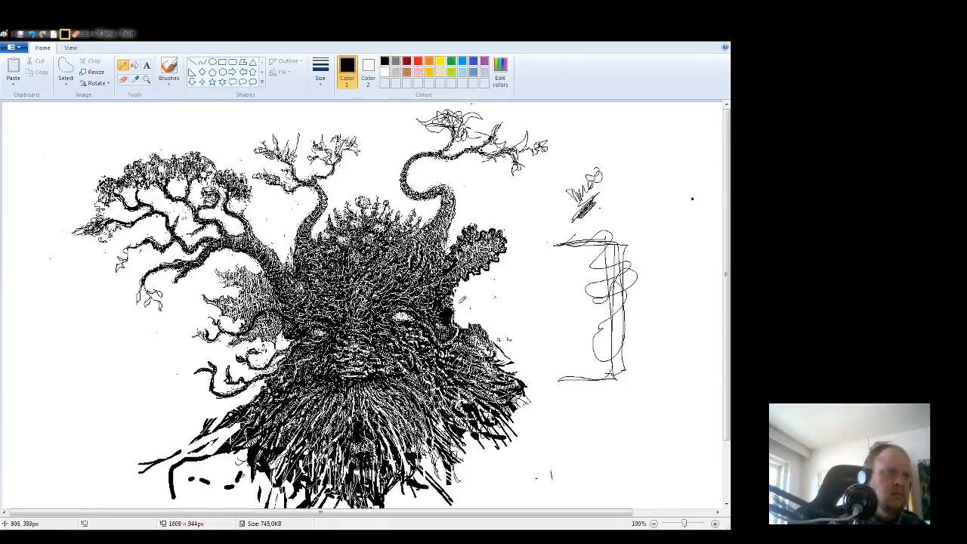
- Draw radiating hair strokes in black along the right side of the face, and break them up with white pencil strokes
{"action": "mouse_move", "coordinate": [451, 305]}
{"action": "left_mouse_down"}
{"action": "mouse_move", "coordinate": [503, 280]}
{"action": "mouse_move", "coordinate": [468, 296]}
{"action": "mouse_move", "coordinate": [457, 325]}
{"action": "mouse_move", "coordinate": [514, 306]}
{"action": "mouse_move", "coordinate": [512, 336]}
{"action": "mouse_move", "coordinate": [488, 318]}
{"action": "mouse_move", "coordinate": [503, 281]}
{"action": "mouse_move", "coordinate": [516, 326]}
{"action": "mouse_move", "coordinate": [499, 344]}
{"action": "mouse_move", "coordinate": [518, 337]}
{"action": "mouse_move", "coordinate": [514, 310]}
{"action": "mouse_move", "coordinate": [532, 280]}
{"action": "left_mouse_up"}
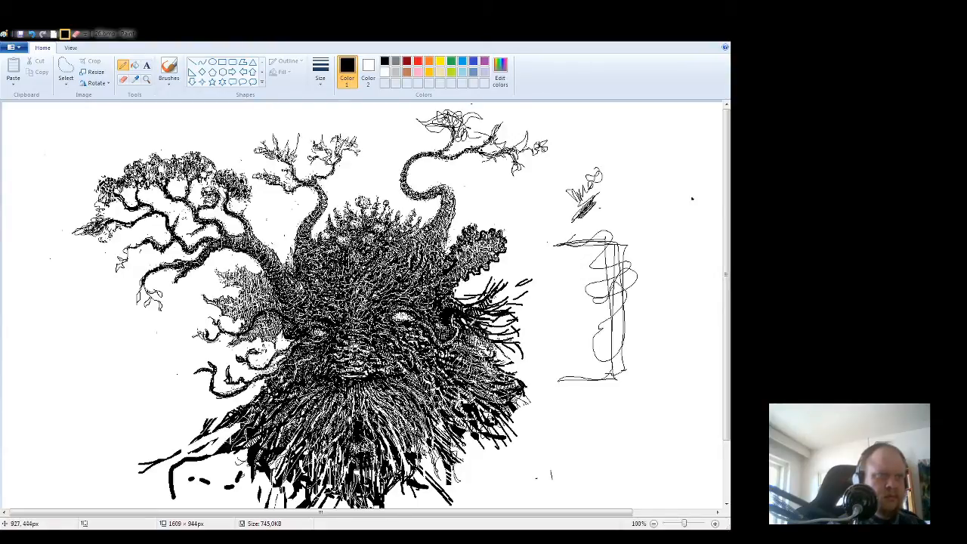
{"action": "left_click_drag", "start_coordinate": [488, 330], "coordinate": [505, 339]}
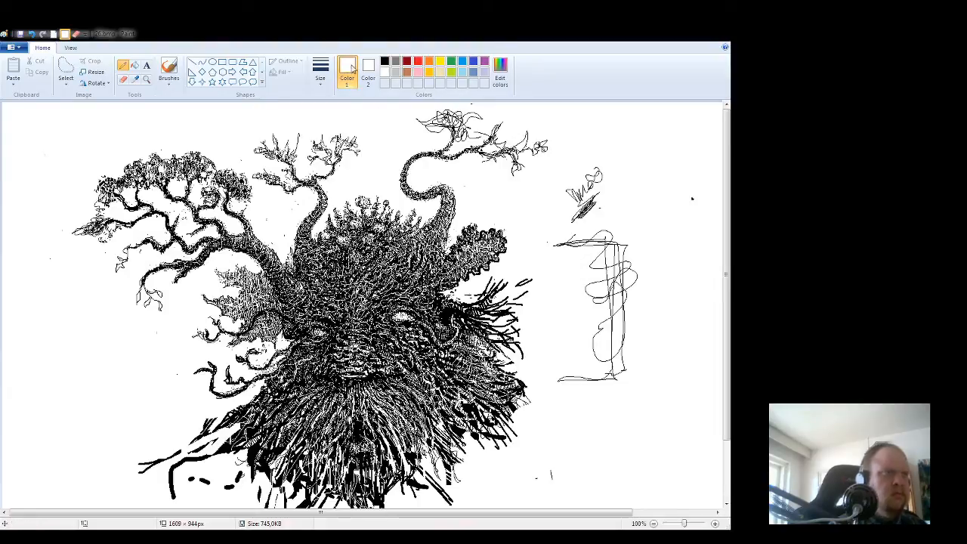
{"action": "left_click", "coordinate": [385, 60]}
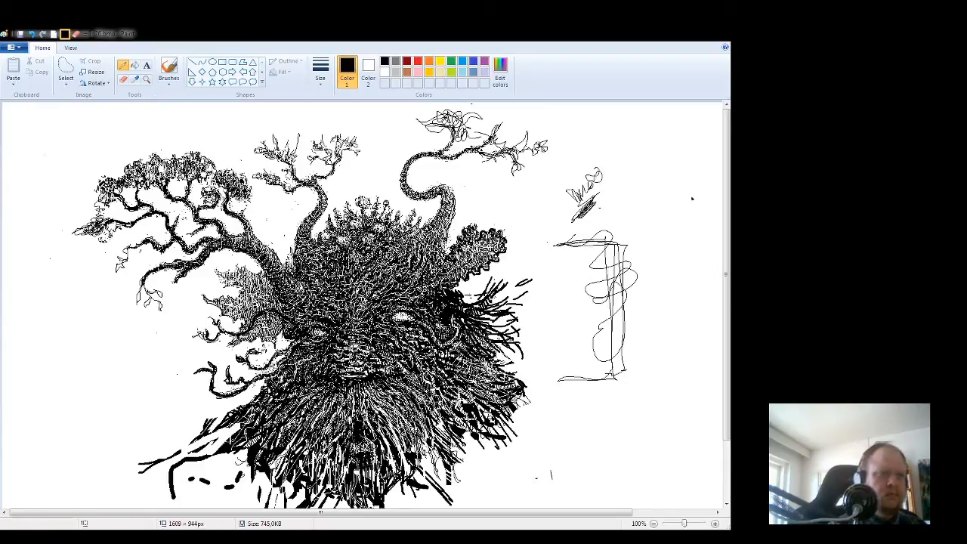
{"action": "mouse_move", "coordinate": [499, 357]}
{"action": "left_mouse_down"}
{"action": "mouse_move", "coordinate": [526, 348]}
{"action": "mouse_move", "coordinate": [542, 353]}
{"action": "mouse_move", "coordinate": [530, 337]}
{"action": "mouse_move", "coordinate": [543, 339]}
{"action": "mouse_move", "coordinate": [526, 326]}
{"action": "mouse_move", "coordinate": [533, 322]}
{"action": "mouse_move", "coordinate": [527, 335]}
{"action": "mouse_move", "coordinate": [526, 275]}
{"action": "left_mouse_up"}
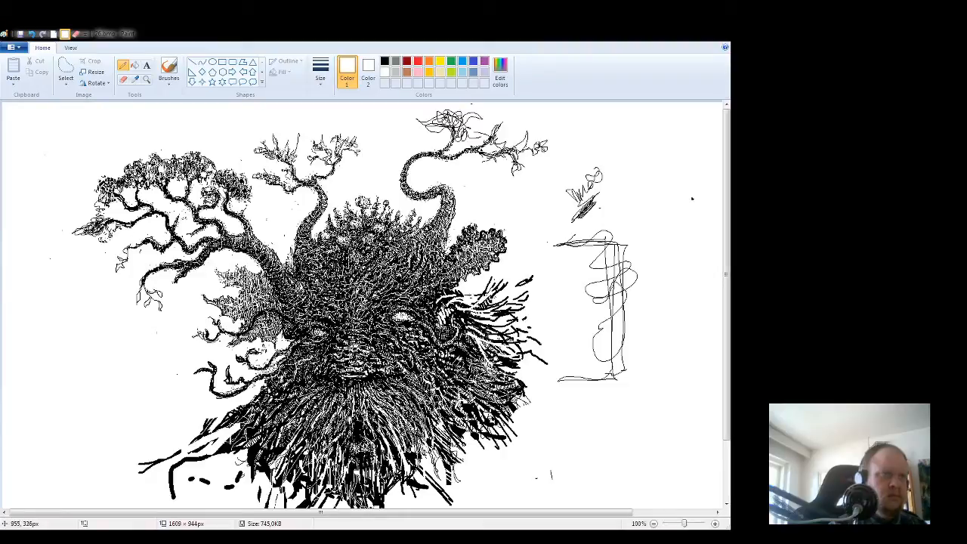
{"action": "left_click", "coordinate": [384, 60]}
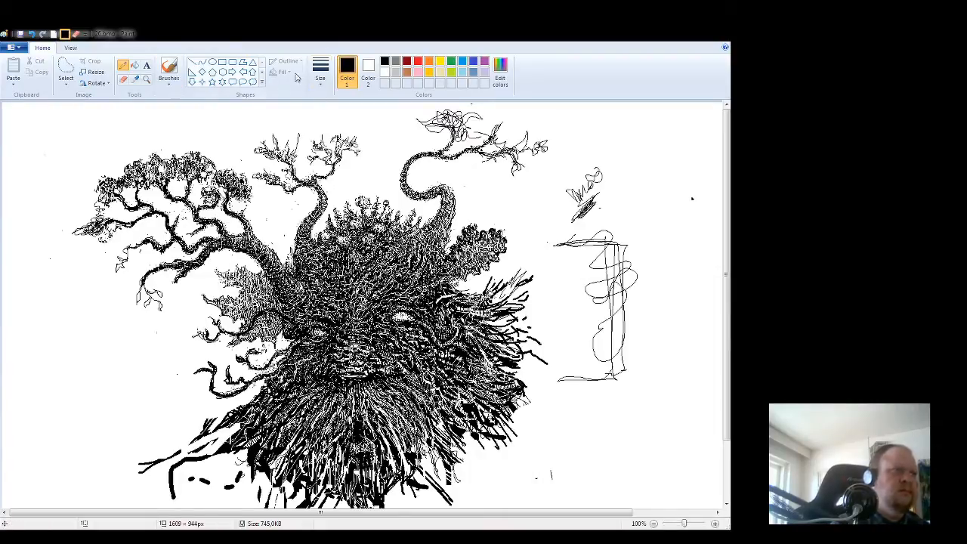
- Refine the hair, curl and mouth on the creature's face with alternating white and black pencil strokes
{"action": "left_click", "coordinate": [385, 74]}
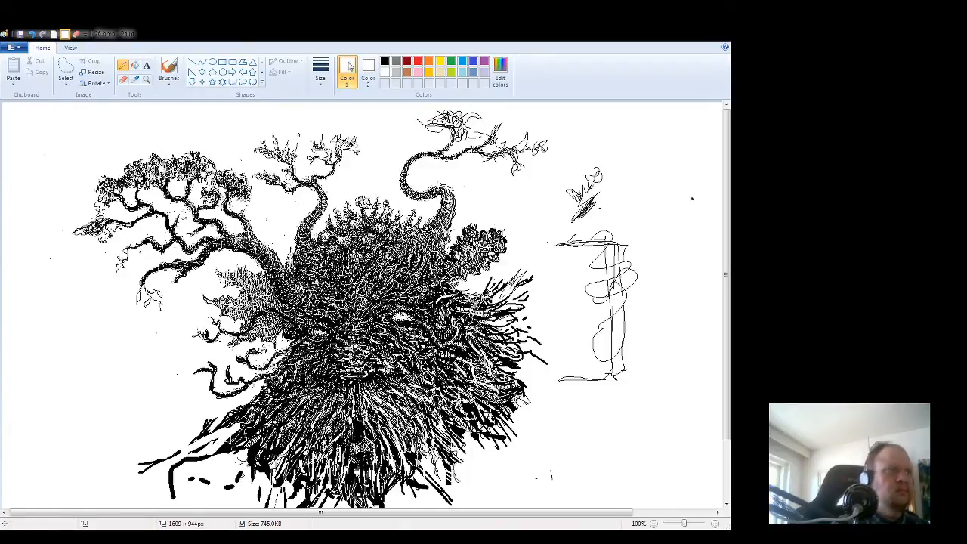
{"action": "left_click", "coordinate": [384, 62]}
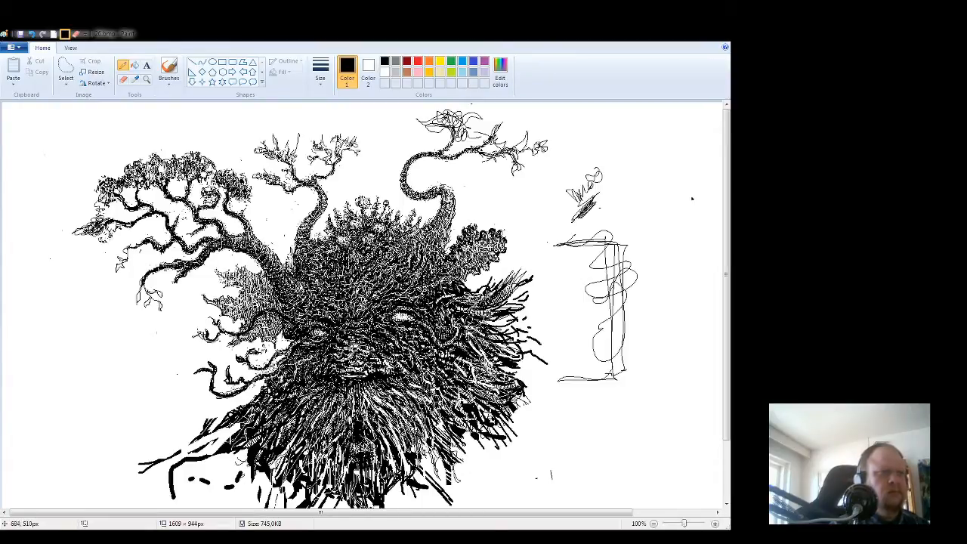
{"action": "left_click", "coordinate": [385, 72]}
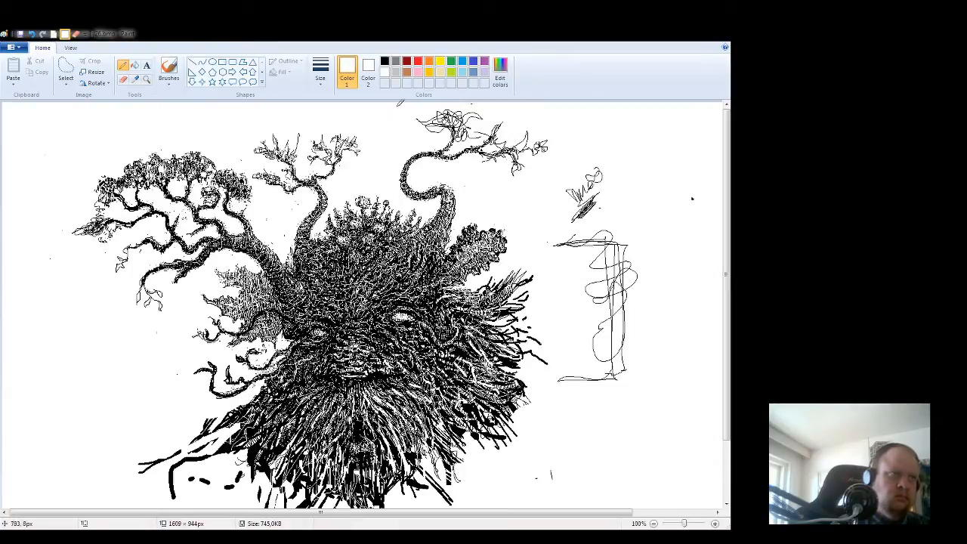
{"action": "left_click", "coordinate": [385, 61]}
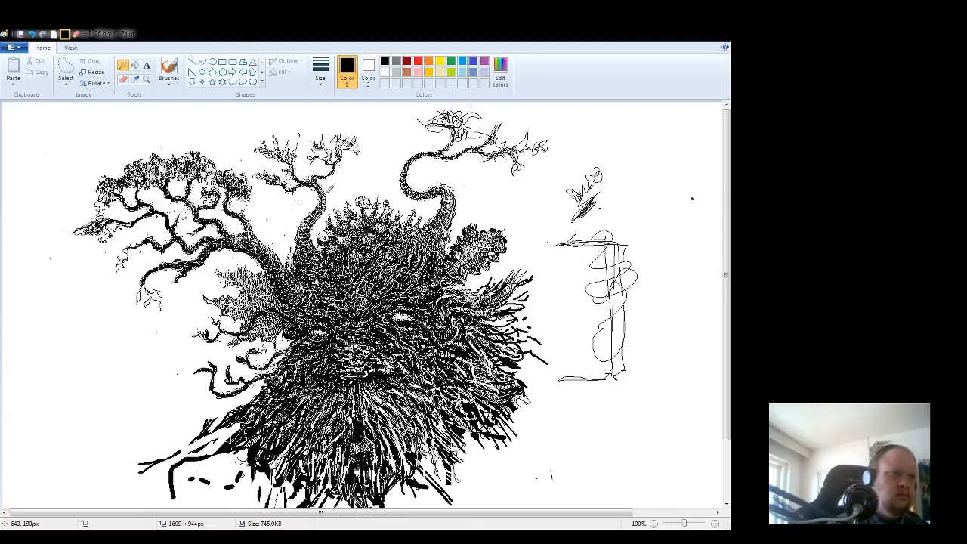
{"action": "left_click", "coordinate": [386, 73]}
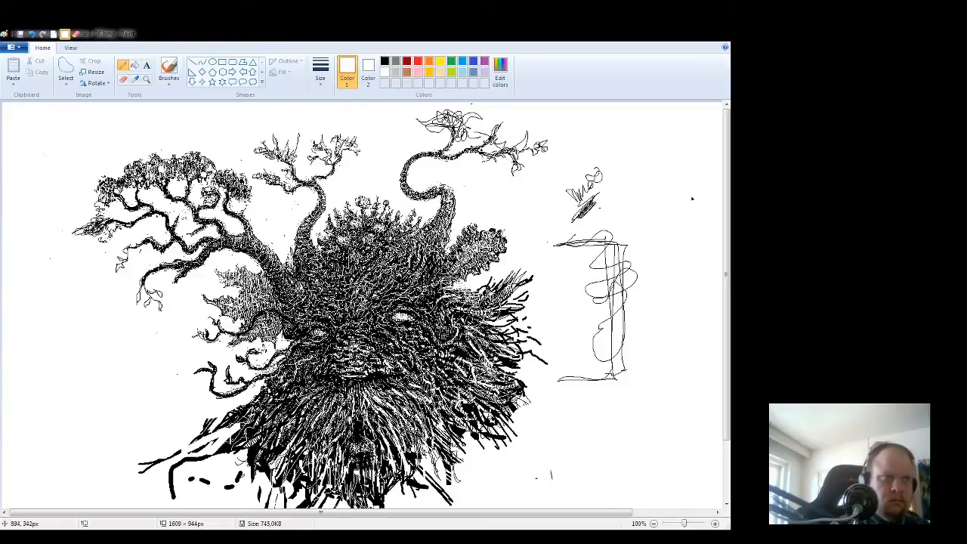
{"action": "left_click", "coordinate": [384, 61]}
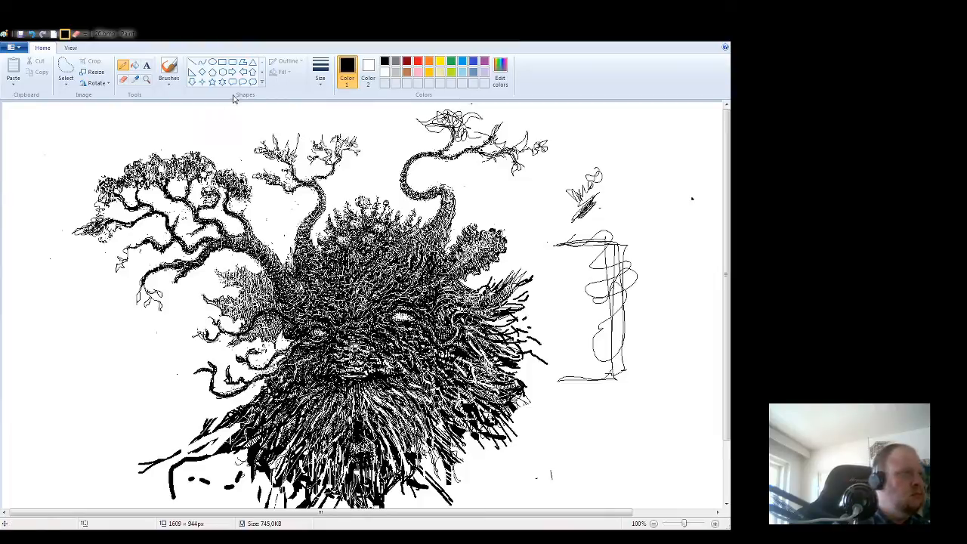
- Draw a patch of short white pencil strokes above the creature's right eye
{"action": "left_click", "coordinate": [124, 79]}
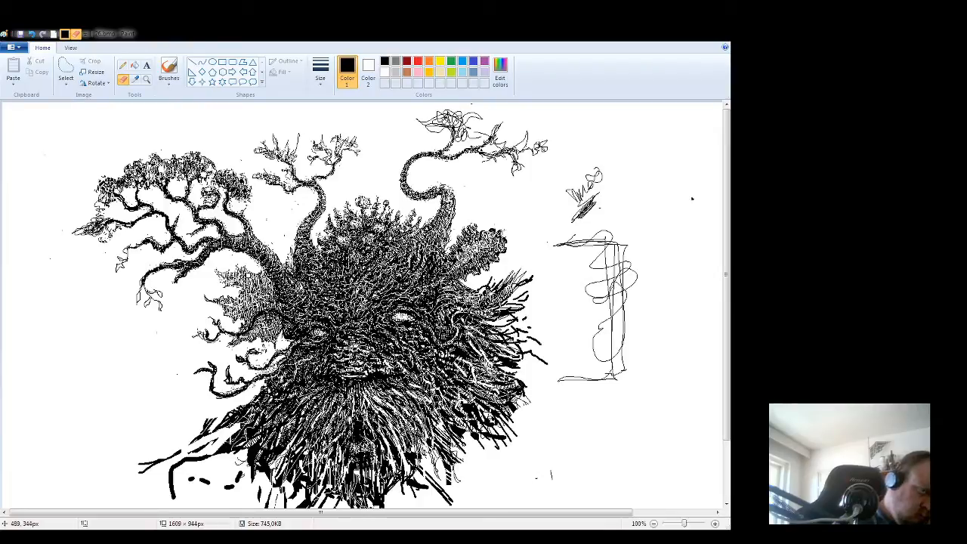
{"action": "left_click", "coordinate": [123, 65]}
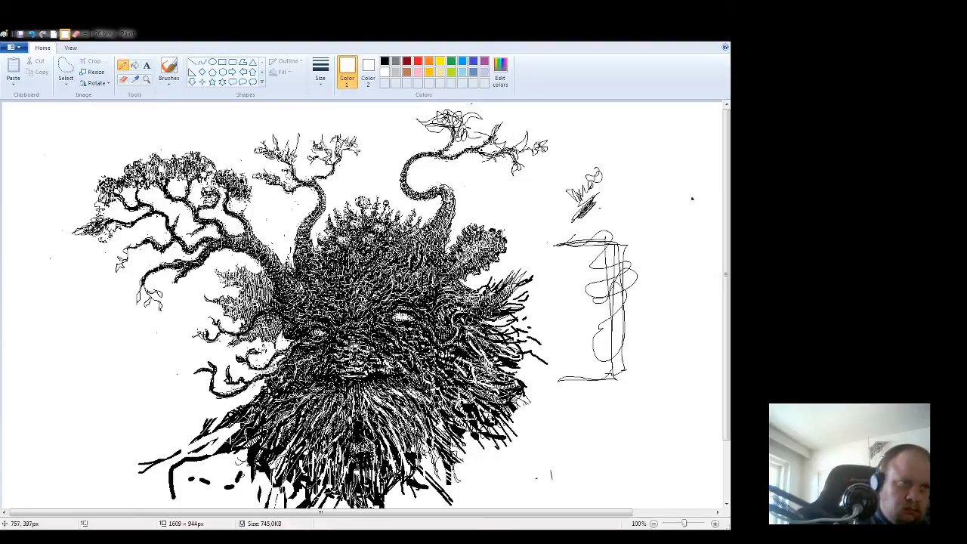
{"action": "mouse_move", "coordinate": [381, 305]}
{"action": "left_mouse_down"}
{"action": "mouse_move", "coordinate": [398, 275]}
{"action": "mouse_move", "coordinate": [408, 283]}
{"action": "mouse_move", "coordinate": [426, 263]}
{"action": "mouse_move", "coordinate": [427, 279]}
{"action": "mouse_move", "coordinate": [433, 269]}
{"action": "mouse_move", "coordinate": [440, 279]}
{"action": "mouse_move", "coordinate": [412, 298]}
{"action": "mouse_move", "coordinate": [437, 275]}
{"action": "mouse_move", "coordinate": [399, 294]}
{"action": "mouse_move", "coordinate": [426, 283]}
{"action": "left_mouse_up"}
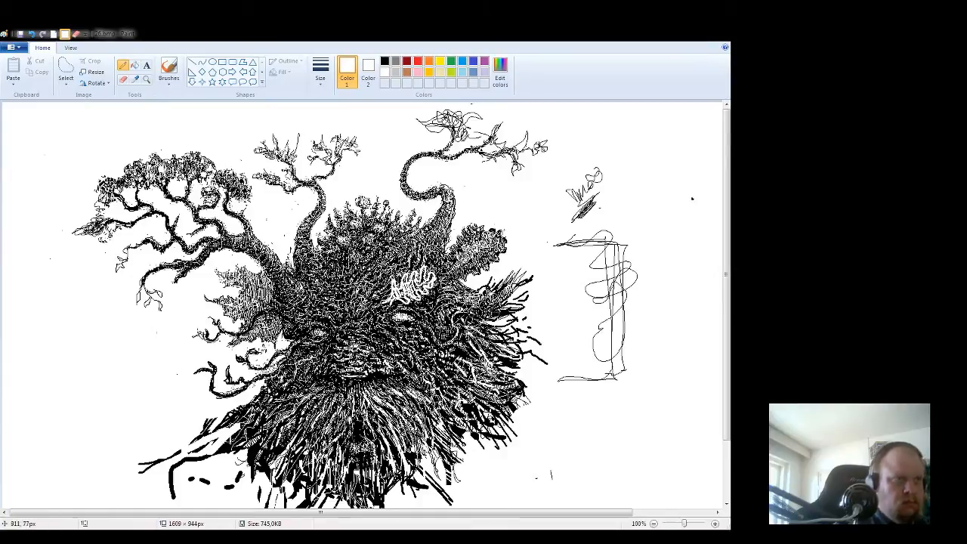
{"action": "left_click", "coordinate": [385, 61]}
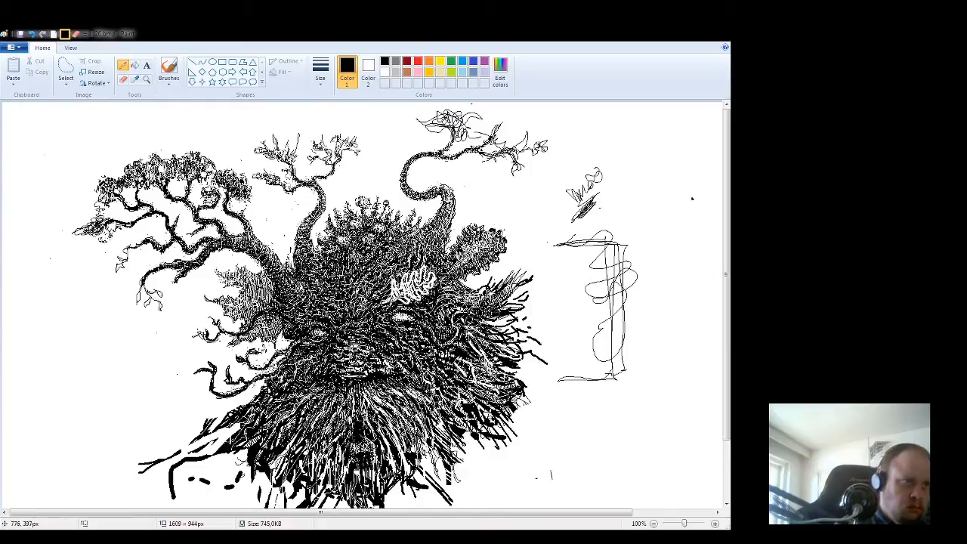
{"action": "mouse_move", "coordinate": [393, 302]}
{"action": "left_mouse_down"}
{"action": "mouse_move", "coordinate": [402, 279]}
{"action": "mouse_move", "coordinate": [403, 296]}
{"action": "mouse_move", "coordinate": [447, 270]}
{"action": "mouse_move", "coordinate": [397, 282]}
{"action": "mouse_move", "coordinate": [405, 280]}
{"action": "left_mouse_up"}
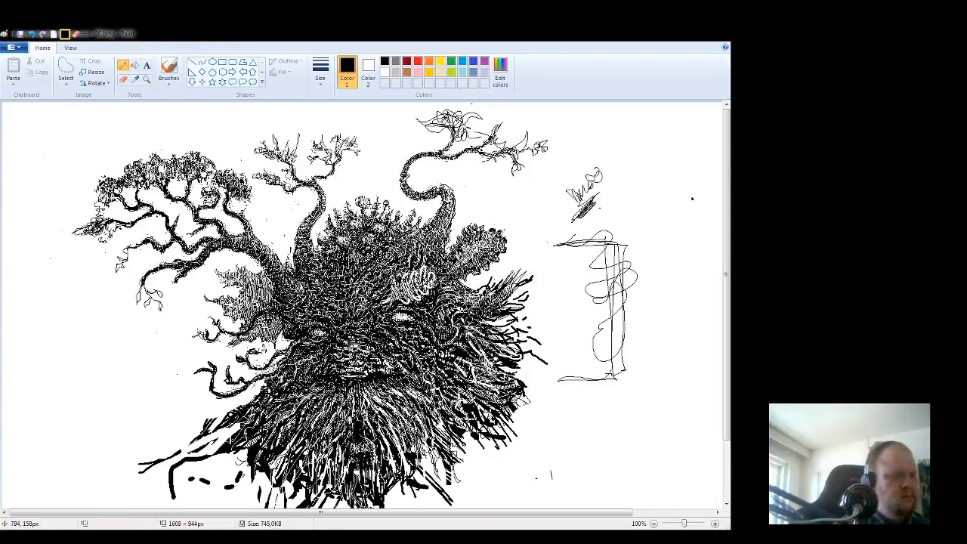
{"action": "key", "text": "ctrl+z"}
{"action": "key", "text": "ctrl+z"}
{"action": "key", "text": "ctrl+z"}
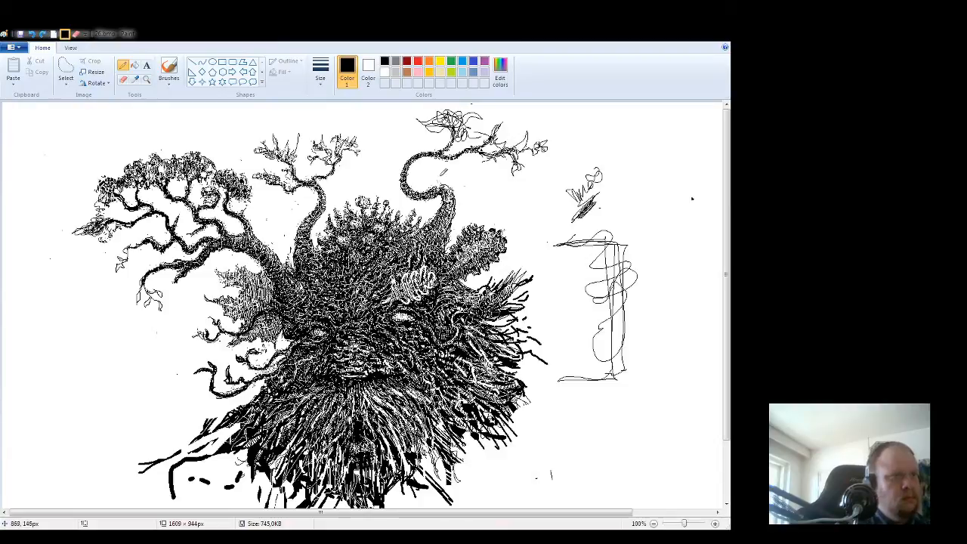
{"action": "key", "text": "ctrl+z"}
{"action": "key", "text": "ctrl+z"}
{"action": "key", "text": "ctrl+z"}
{"action": "key", "text": "ctrl+z"}
{"action": "key", "text": "ctrl+z"}
{"action": "key", "text": "ctrl+z"}
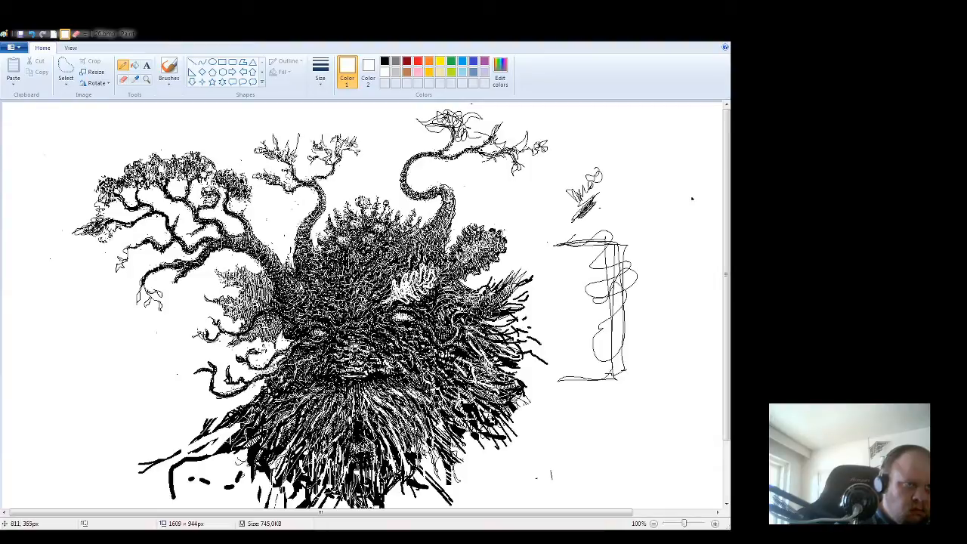
- Fill out the patch above the right eye with white pencil strokes, and shade it and the neighbouring leaf lobes in black
{"action": "mouse_move", "coordinate": [411, 287]}
{"action": "left_mouse_down"}
{"action": "mouse_move", "coordinate": [437, 259]}
{"action": "mouse_move", "coordinate": [426, 293]}
{"action": "mouse_move", "coordinate": [391, 296]}
{"action": "left_mouse_up"}
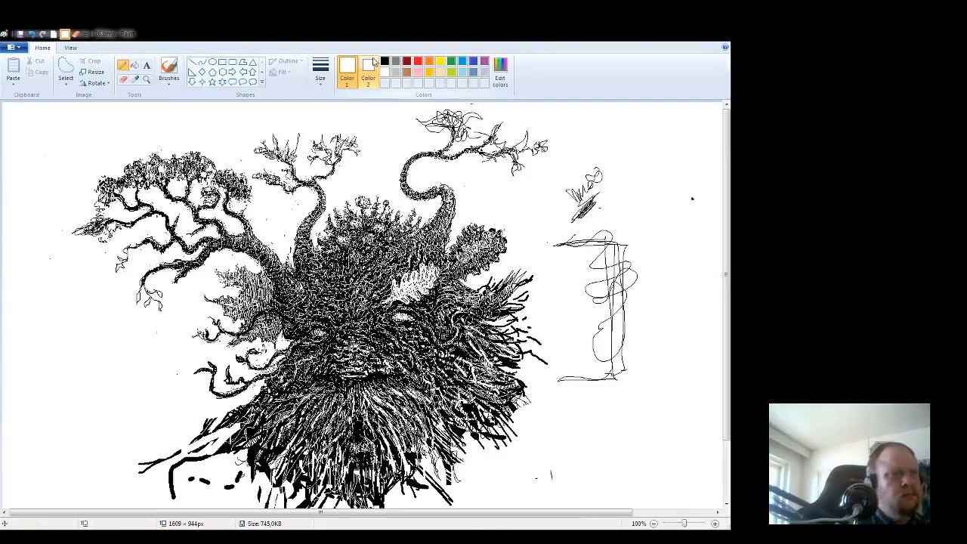
{"action": "left_click", "coordinate": [384, 60]}
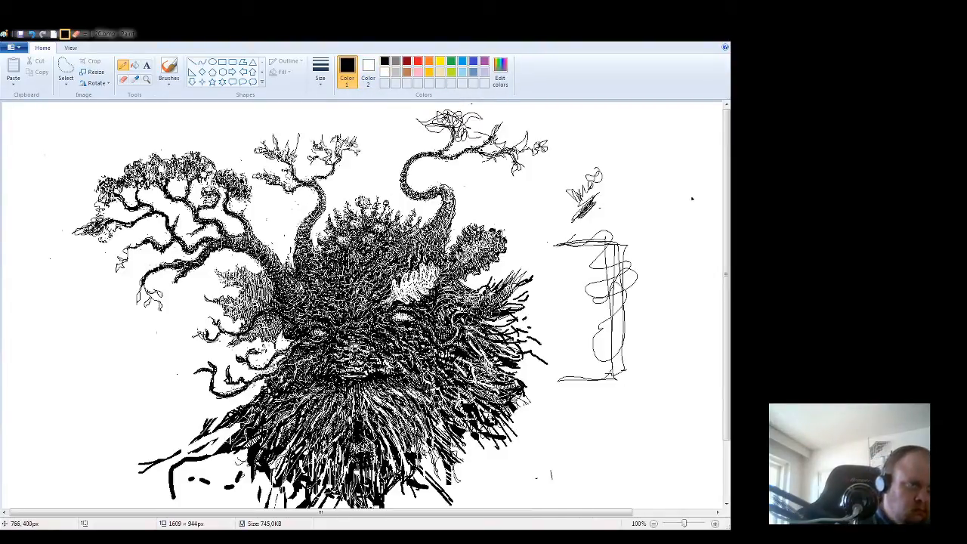
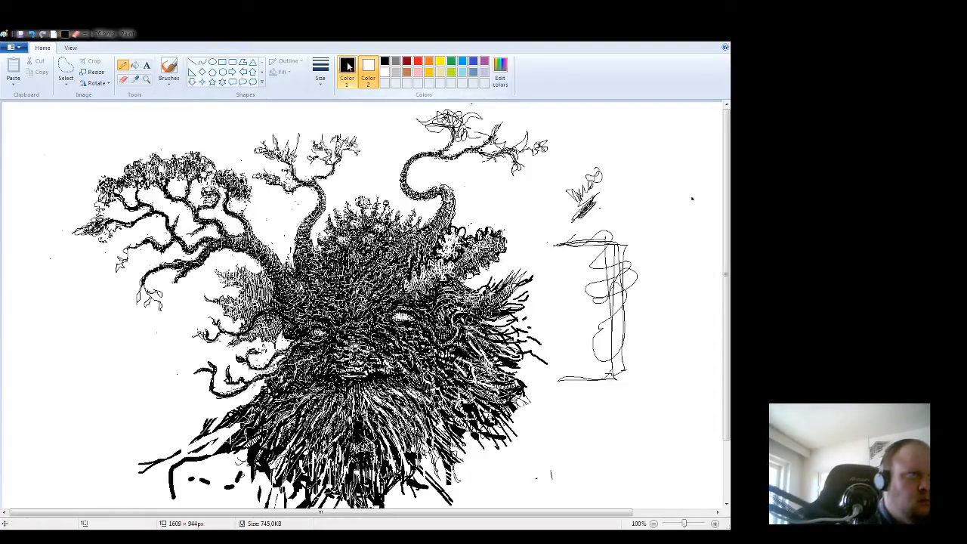
{"action": "left_click", "coordinate": [385, 72]}
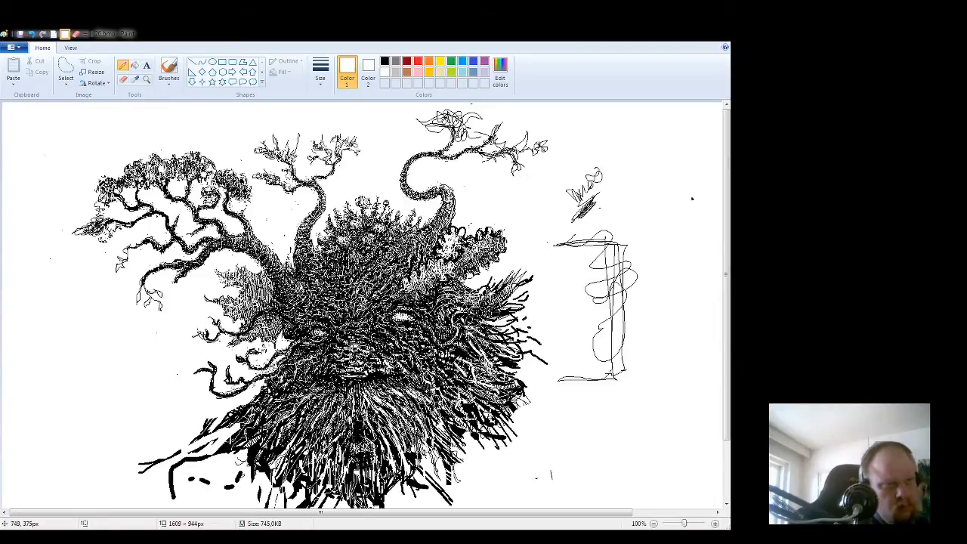
{"action": "left_click", "coordinate": [135, 65]}
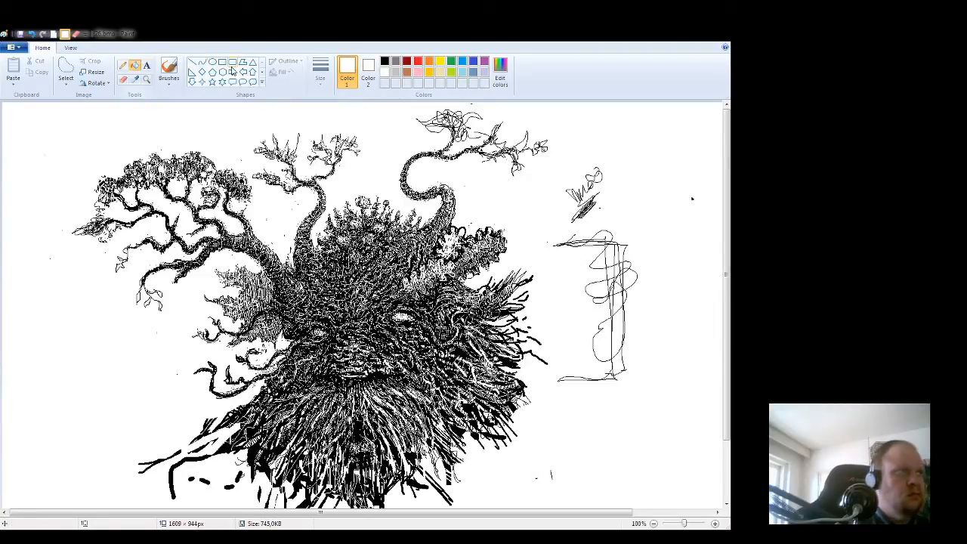
{"action": "left_click", "coordinate": [384, 60]}
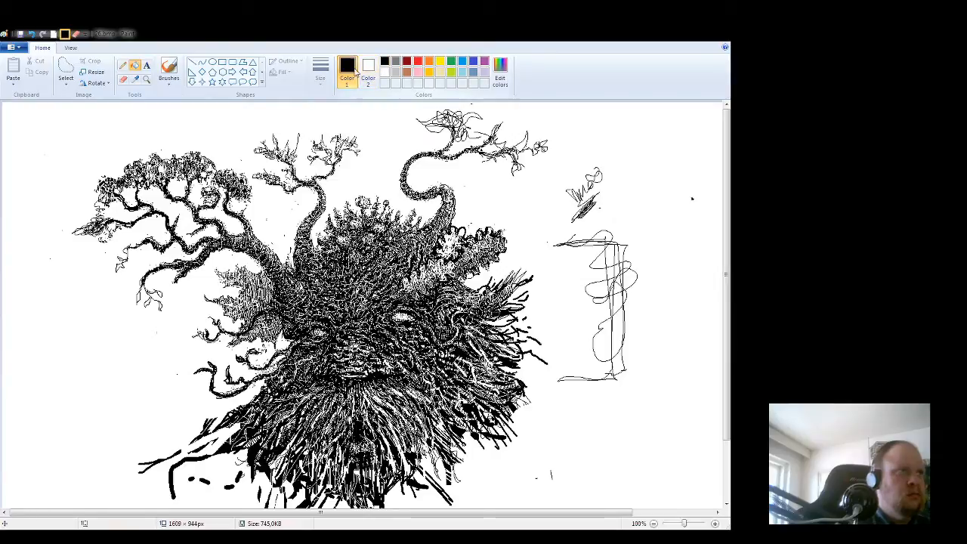
{"action": "left_click", "coordinate": [123, 65]}
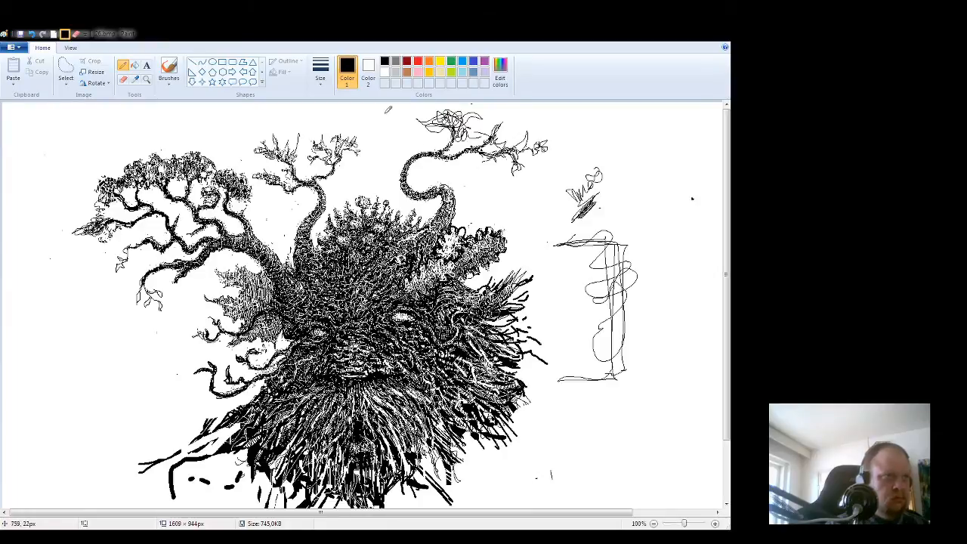
- Texture and reshape the large lobed leaf on the right of the head with alternating white and black pencil strokes
{"action": "left_click", "coordinate": [385, 72]}
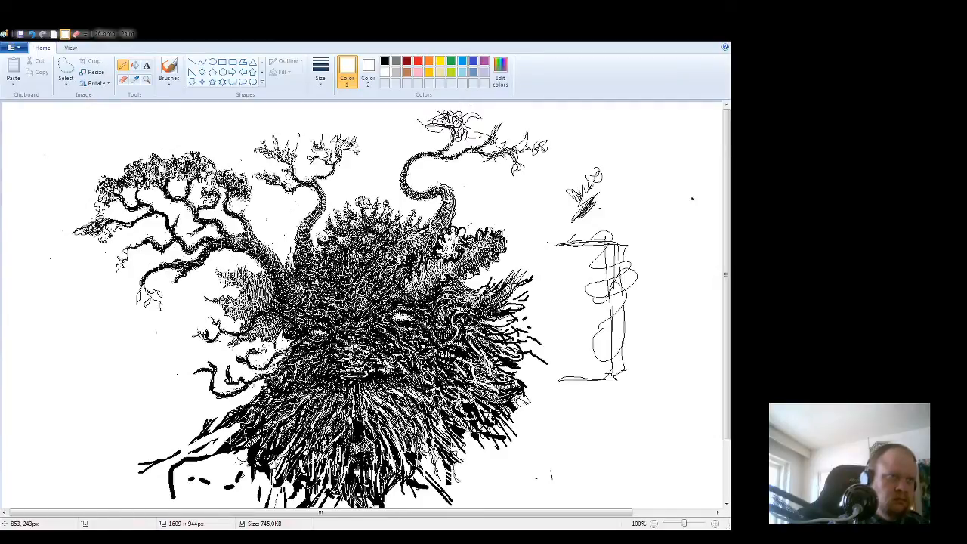
{"action": "left_click", "coordinate": [385, 62]}
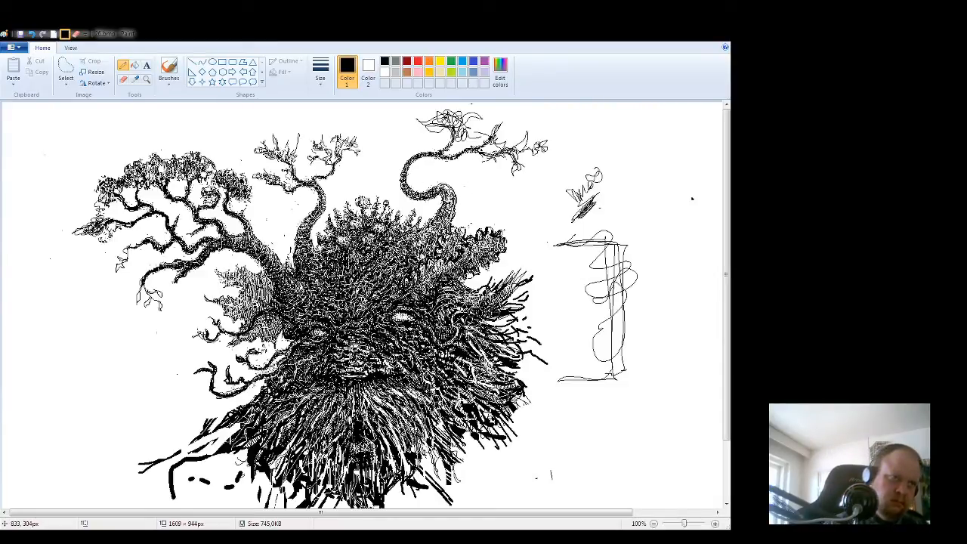
{"action": "left_click", "coordinate": [385, 72]}
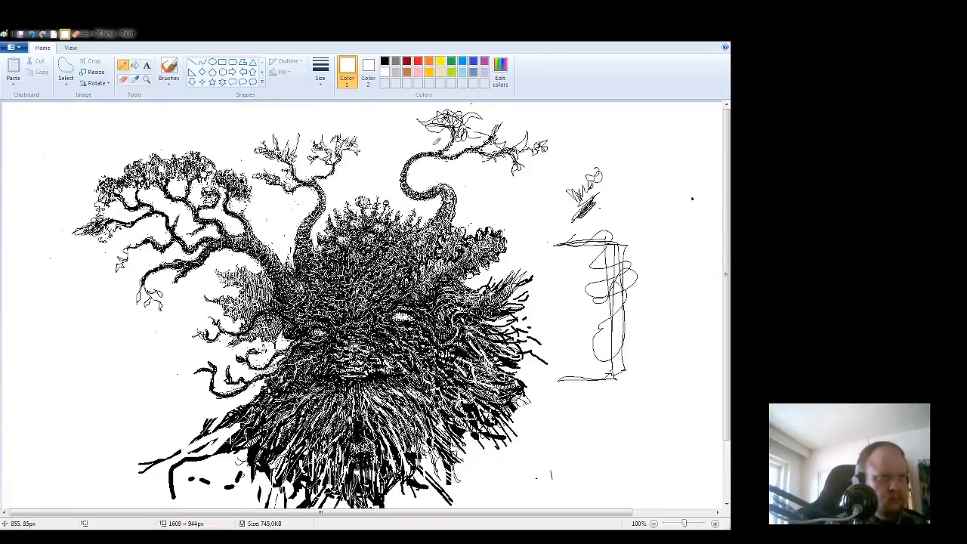
{"action": "left_click", "coordinate": [385, 61]}
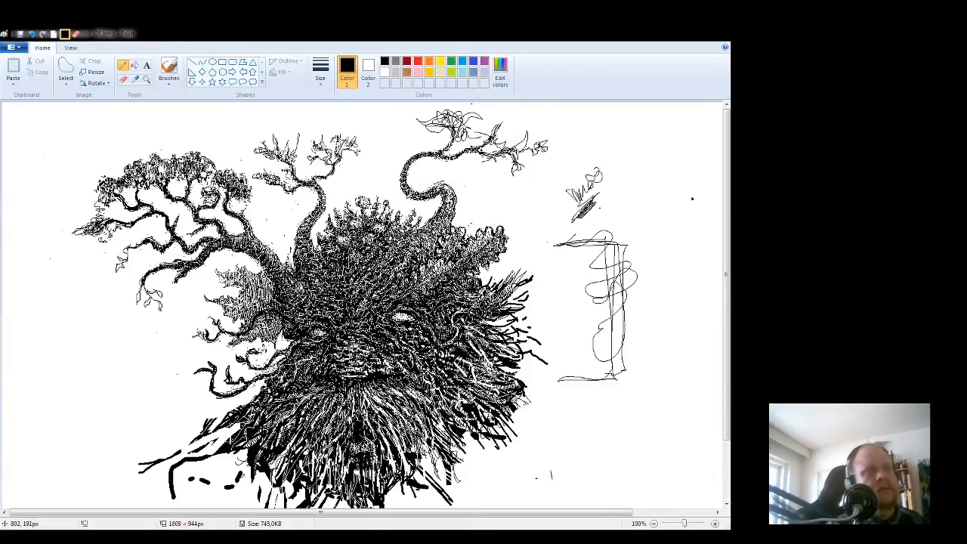
- Sketch a loose curve above the right leaf and a branching twig beside the hair, and draw a small white flower beside the right eye
{"action": "mouse_move", "coordinate": [495, 256]}
{"action": "left_mouse_down"}
{"action": "mouse_move", "coordinate": [724, 354]}
{"action": "mouse_move", "coordinate": [586, 219]}
{"action": "mouse_move", "coordinate": [549, 198]}
{"action": "mouse_move", "coordinate": [567, 172]}
{"action": "left_mouse_up"}
{"action": "key", "text": "ctrl+z"}
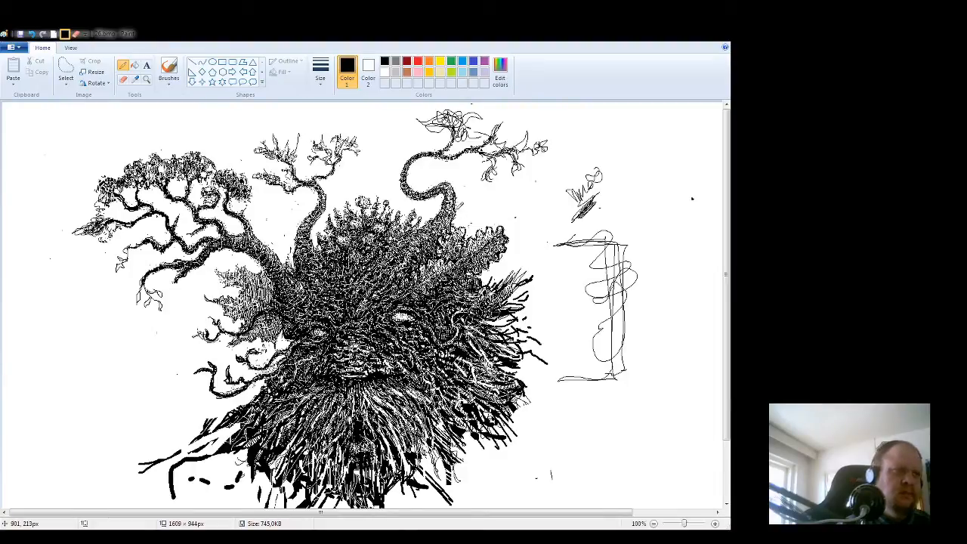
{"action": "mouse_move", "coordinate": [478, 226]}
{"action": "left_mouse_down"}
{"action": "mouse_move", "coordinate": [529, 195]}
{"action": "mouse_move", "coordinate": [561, 195]}
{"action": "left_mouse_up"}
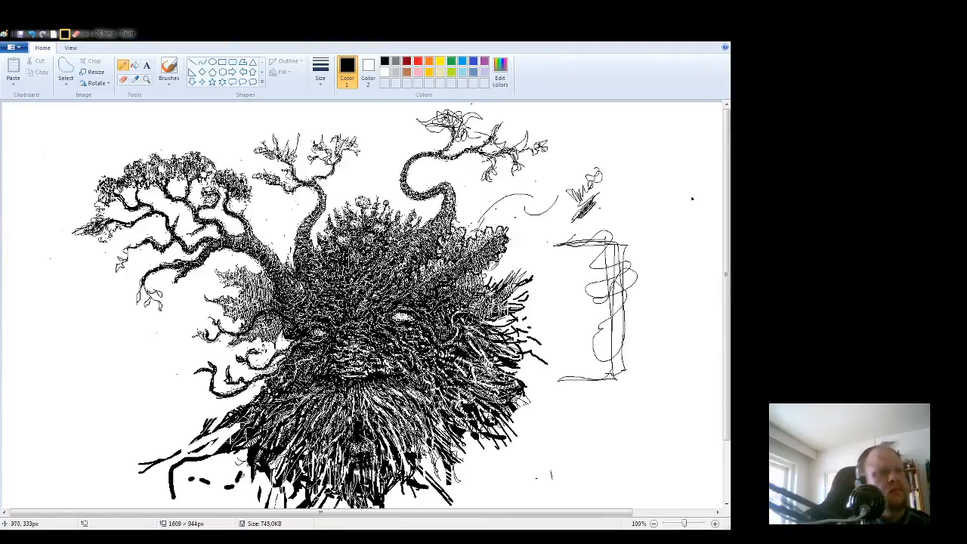
{"action": "mouse_move", "coordinate": [560, 296]}
{"action": "left_mouse_down"}
{"action": "mouse_move", "coordinate": [529, 298]}
{"action": "mouse_move", "coordinate": [563, 277]}
{"action": "mouse_move", "coordinate": [540, 295]}
{"action": "mouse_move", "coordinate": [571, 313]}
{"action": "mouse_move", "coordinate": [550, 280]}
{"action": "left_mouse_up"}
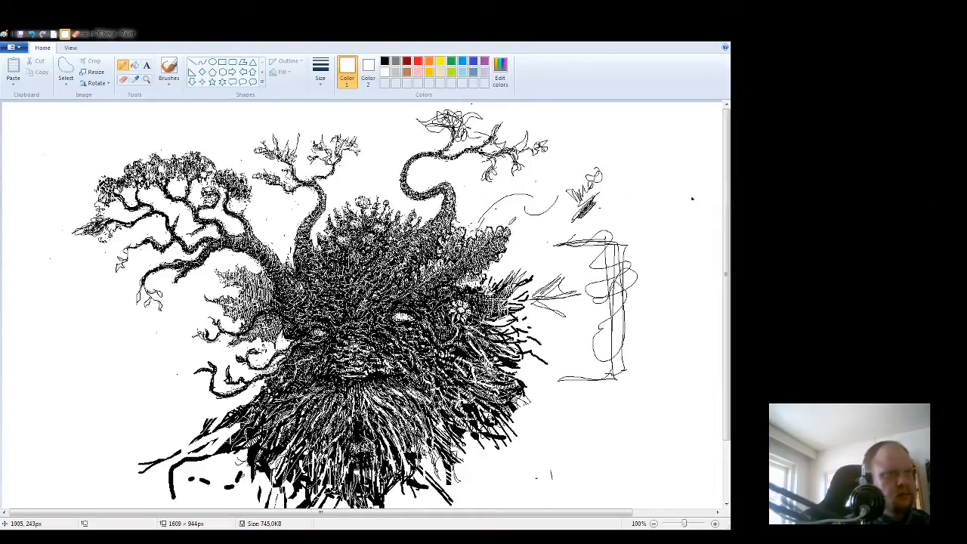
{"action": "left_click", "coordinate": [385, 62]}
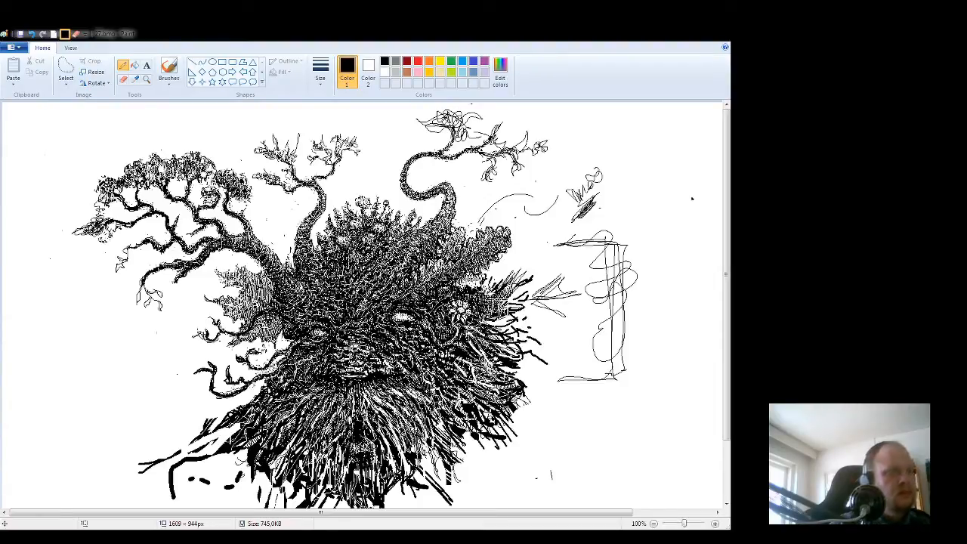
- Add a black text line with the artist's website address in the empty area below and right of the beard
{"action": "scroll", "coordinate": [719, 436], "scroll_direction": "down", "scroll_amount": 2}
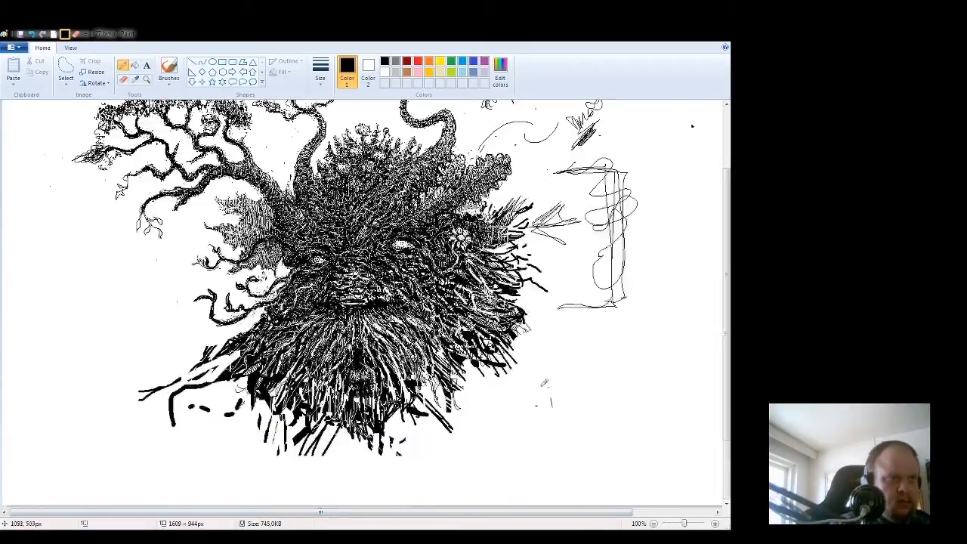
{"action": "scroll", "coordinate": [720, 437], "scroll_direction": "up", "scroll_amount": 2}
{"action": "scroll", "coordinate": [719, 437], "scroll_direction": "down", "scroll_amount": 2}
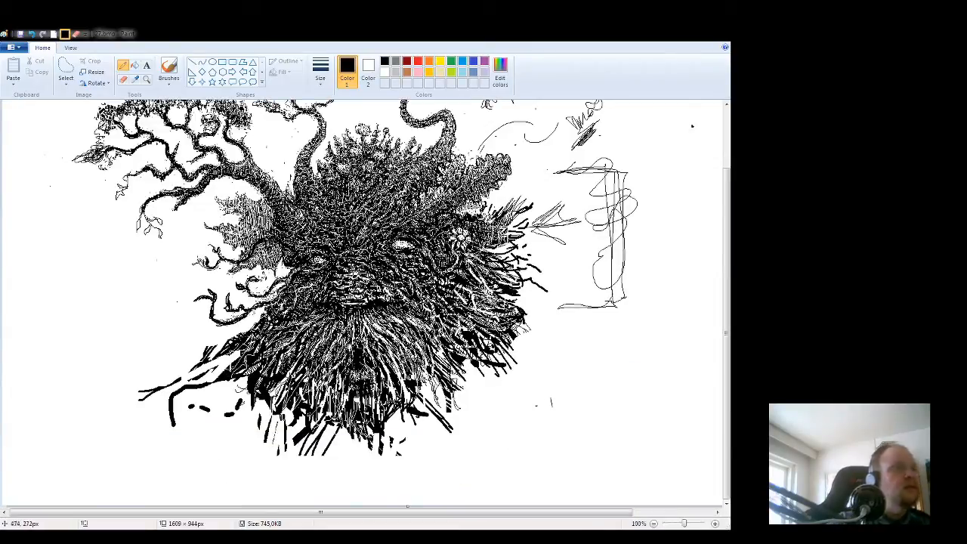
{"action": "left_click", "coordinate": [150, 69]}
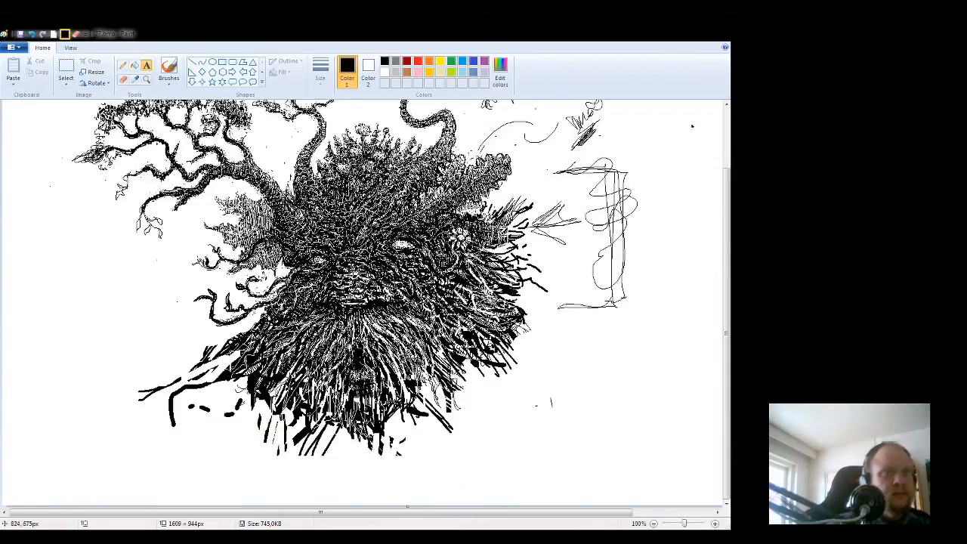
{"action": "left_click", "coordinate": [480, 404]}
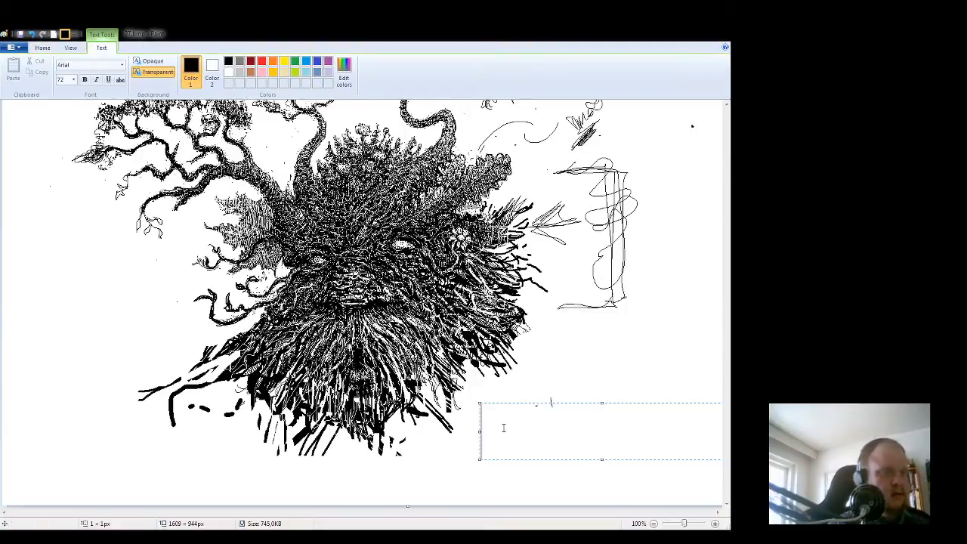
{"action": "type", "text": "Mikkol"}
{"action": "type", "text": "yy"}
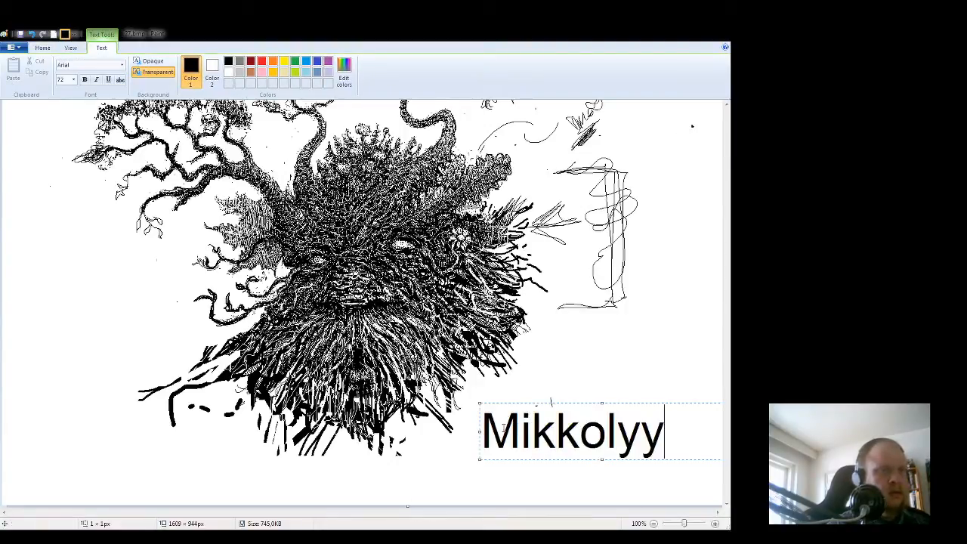
{"action": "type", "text": "tinen.com"}
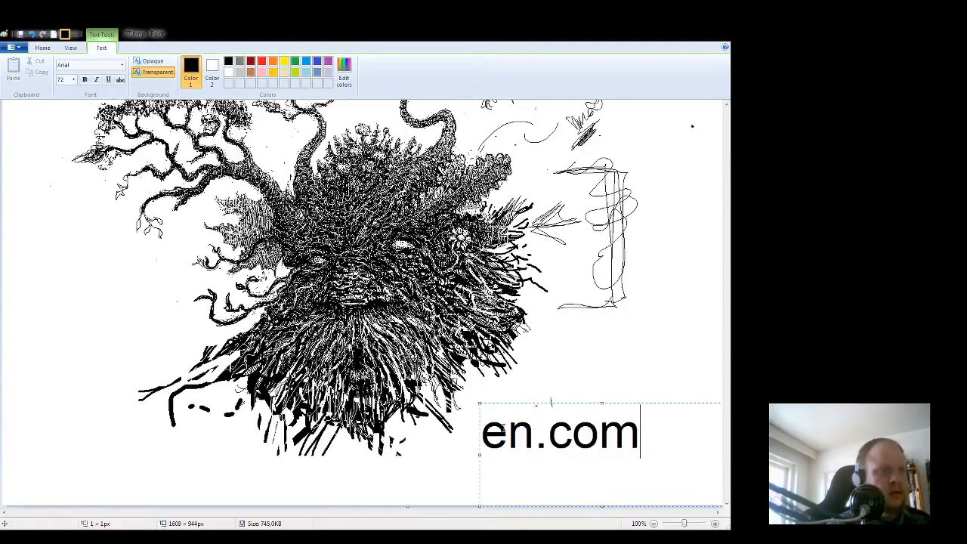
- Fit the website address on one line in a 796 × 124 px text box, and place it beneath the beard's lower right part
{"action": "left_click_drag", "start_coordinate": [481, 454], "coordinate": [60, 414]}
{"action": "left_click", "coordinate": [137, 437]}
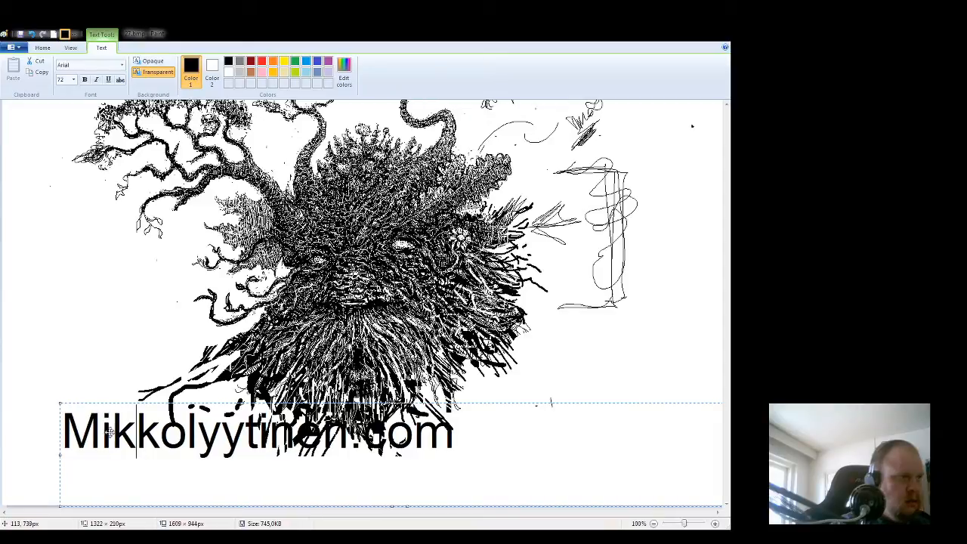
{"action": "mouse_move", "coordinate": [112, 433]}
{"action": "left_mouse_down"}
{"action": "mouse_move", "coordinate": [106, 422]}
{"action": "mouse_move", "coordinate": [171, 477]}
{"action": "mouse_move", "coordinate": [112, 345]}
{"action": "mouse_move", "coordinate": [383, 497]}
{"action": "mouse_move", "coordinate": [357, 501]}
{"action": "mouse_move", "coordinate": [375, 501]}
{"action": "left_mouse_up"}
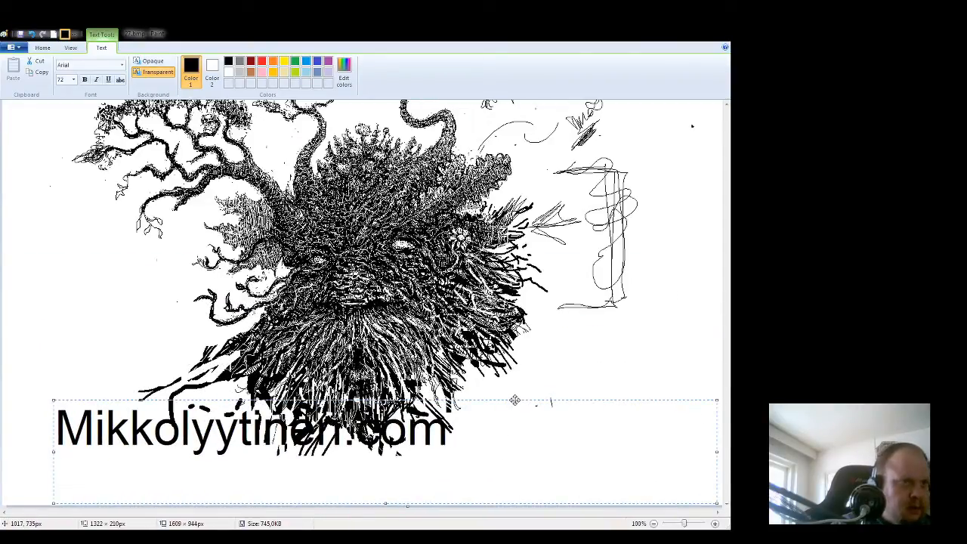
{"action": "left_click_drag", "start_coordinate": [514, 399], "coordinate": [464, 425]}
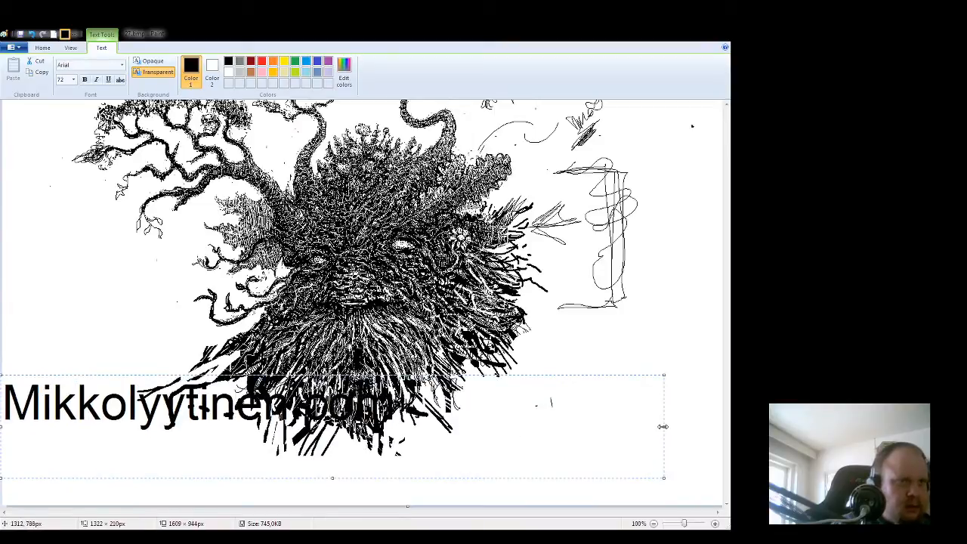
{"action": "left_click_drag", "start_coordinate": [663, 427], "coordinate": [399, 427]}
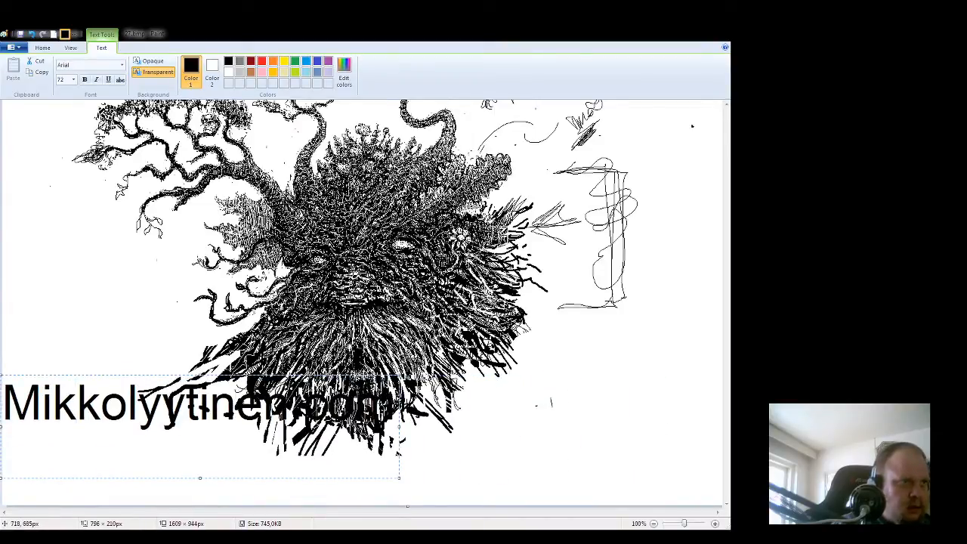
{"action": "left_click_drag", "start_coordinate": [364, 376], "coordinate": [653, 403]}
{"action": "left_click_drag", "start_coordinate": [489, 506], "coordinate": [488, 465]}
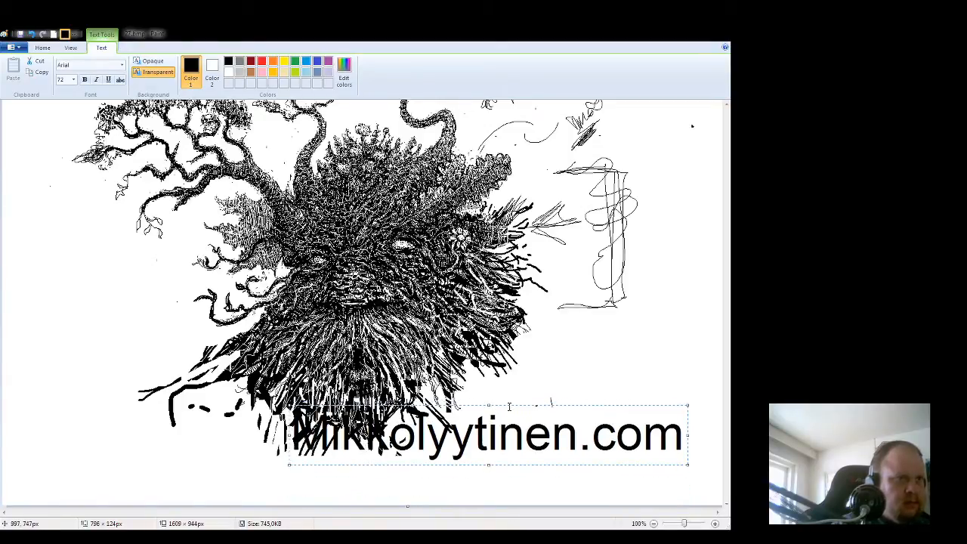
{"action": "left_click_drag", "start_coordinate": [507, 404], "coordinate": [501, 438]}
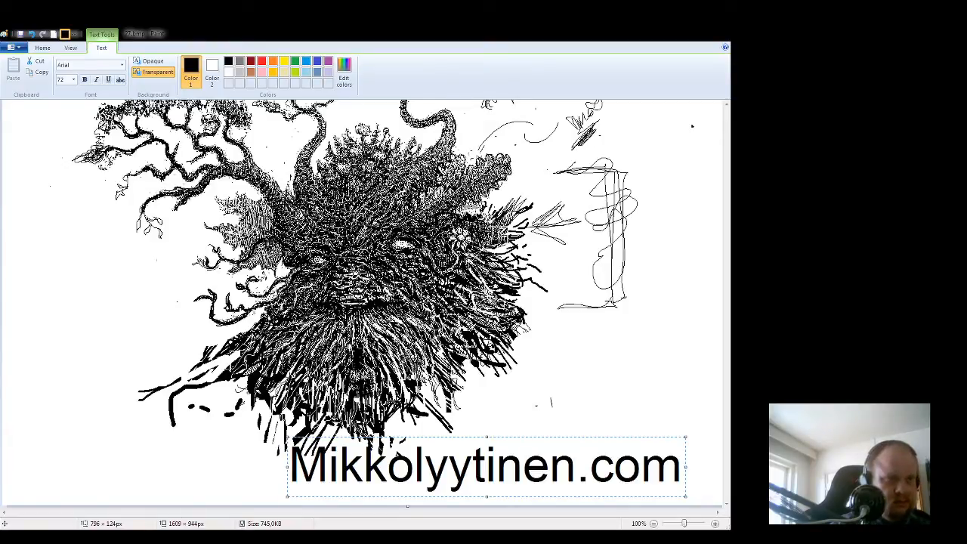
- Replace the website address beneath the beard with makersplace.com/ followed by the artist's name
{"action": "double_click", "coordinate": [617, 476]}
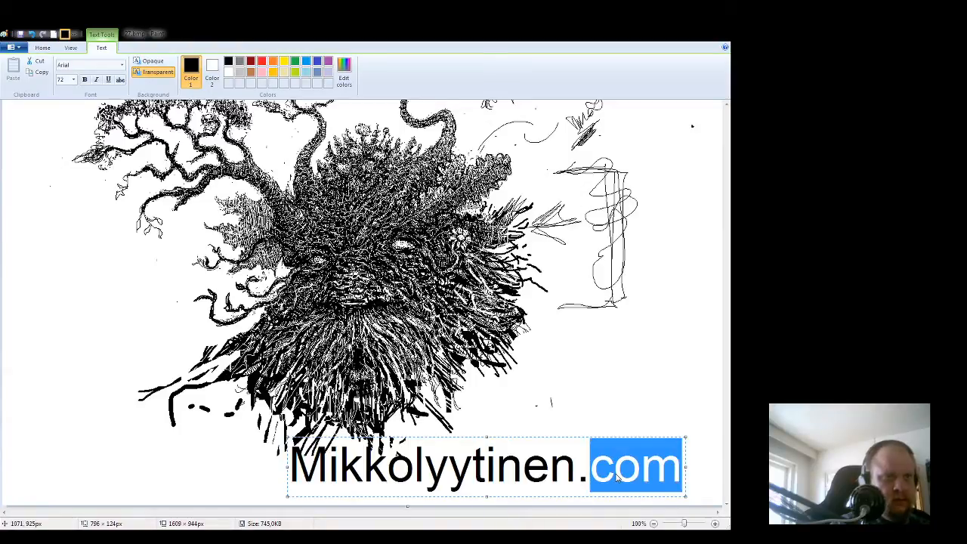
{"action": "triple_click", "coordinate": [617, 477]}
{"action": "type", "text": "makers"}
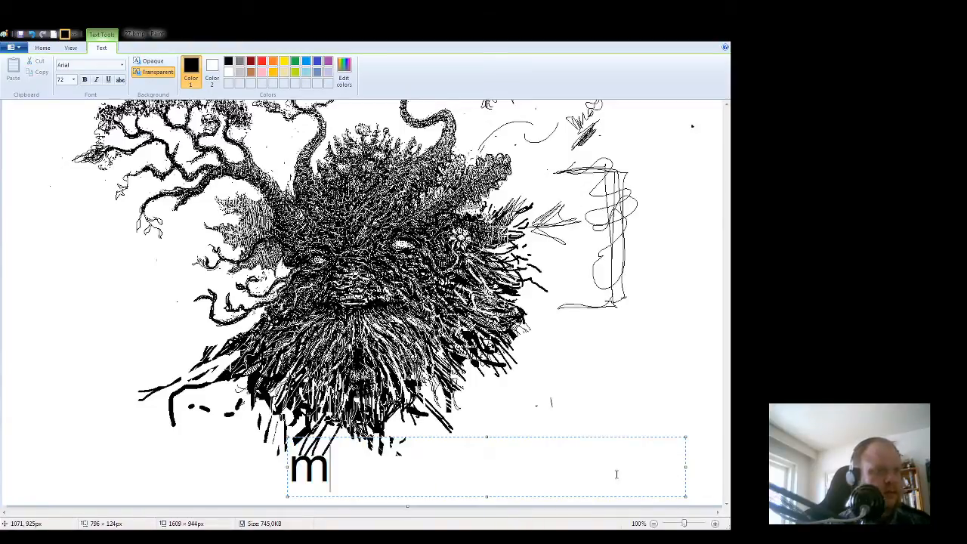
{"action": "type", "text": "place.com"}
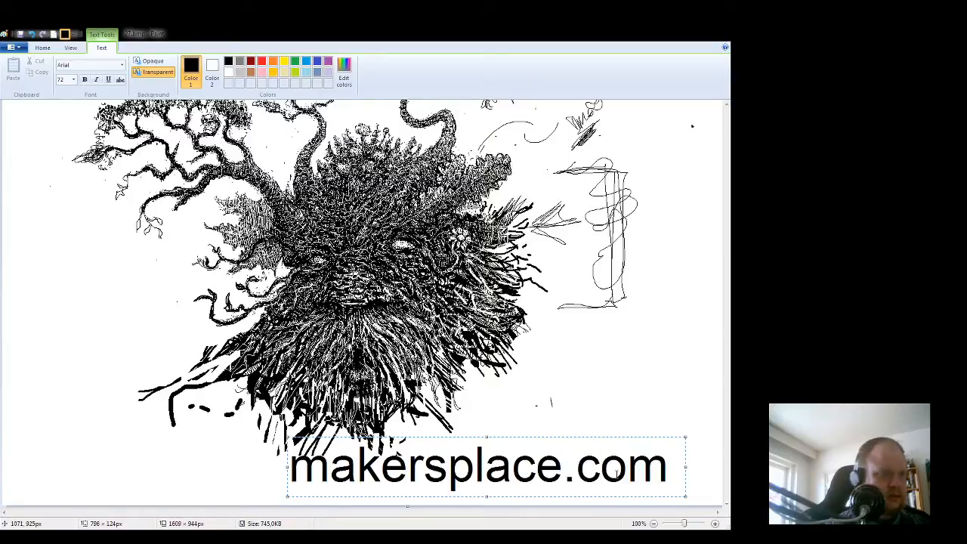
{"action": "type", "text": "/"}
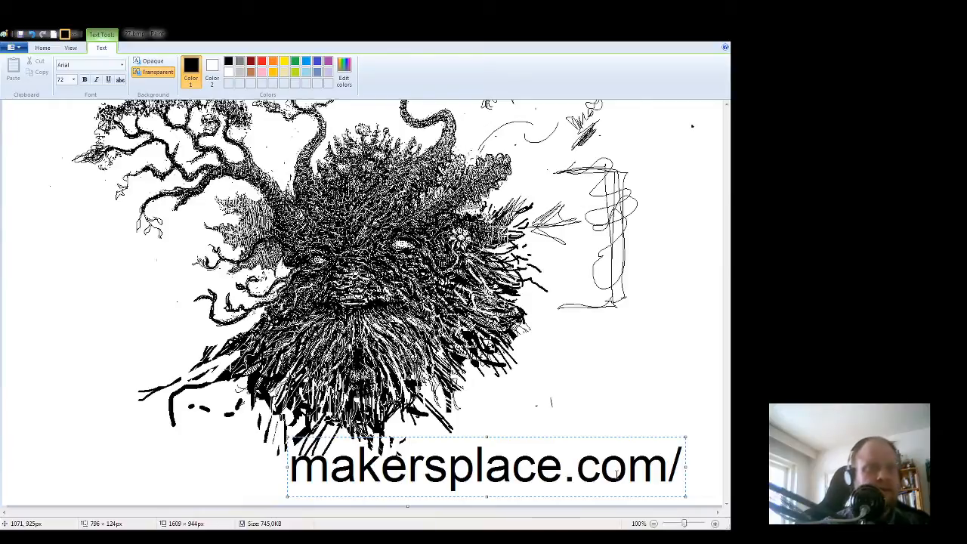
{"action": "key", "text": "ctrl+a"}
{"action": "type", "text": "mikkolyytinen"}
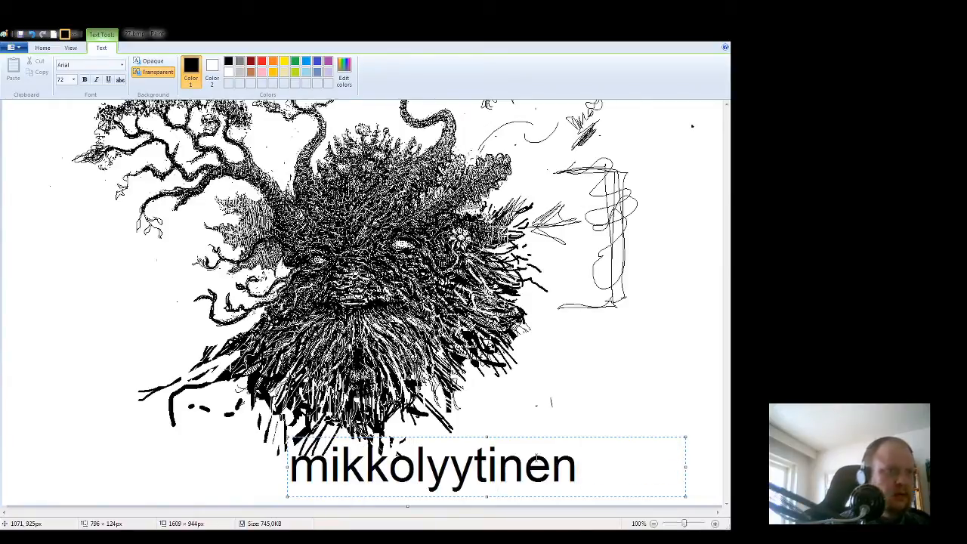
- Extend the text box leftward to 1191 × 124 px and clear its text
{"action": "left_click_drag", "start_coordinate": [288, 448], "coordinate": [89, 451]}
{"action": "left_click", "coordinate": [162, 470]}
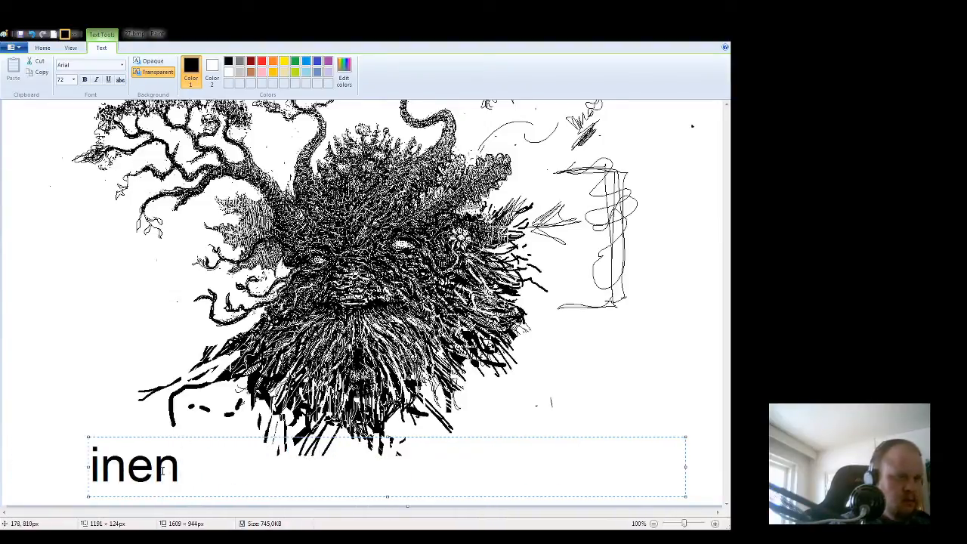
{"action": "left_click", "coordinate": [685, 465]}
{"action": "key", "text": "shift+End"}
{"action": "key", "text": "ctrl+a"}
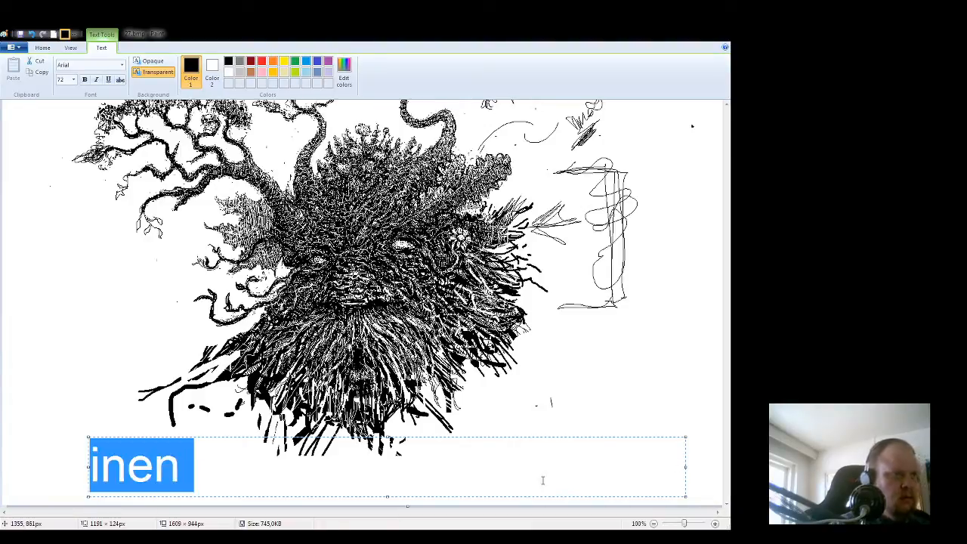
{"action": "key", "text": "Delete"}
- Enter the artist's full profile address, makersplace.com/ plus the artist's name, in the emptied text box
{"action": "type", "text": "mi"}
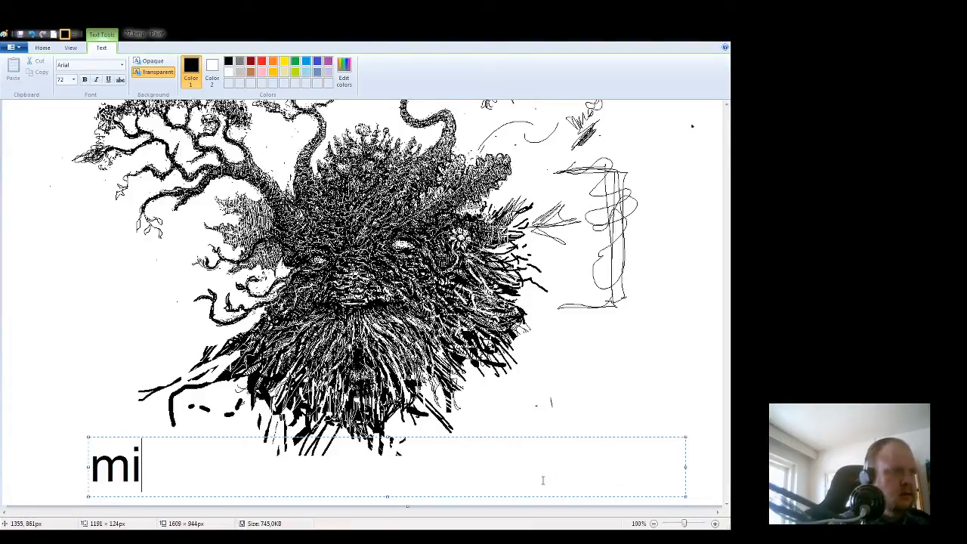
{"action": "key", "text": "BackSpace"}
{"action": "type", "text": "akersplae.com"}
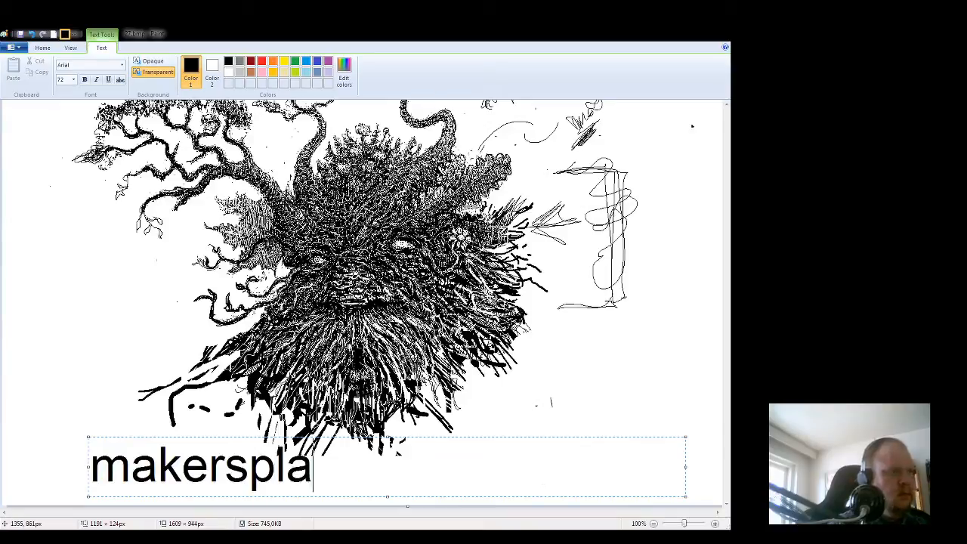
{"action": "key", "text": "BackSpace"}
{"action": "key", "text": "BackSpace"}
{"action": "key", "text": "BackSpace"}
{"action": "key", "text": "BackSpace"}
{"action": "key", "text": "BackSpace"}
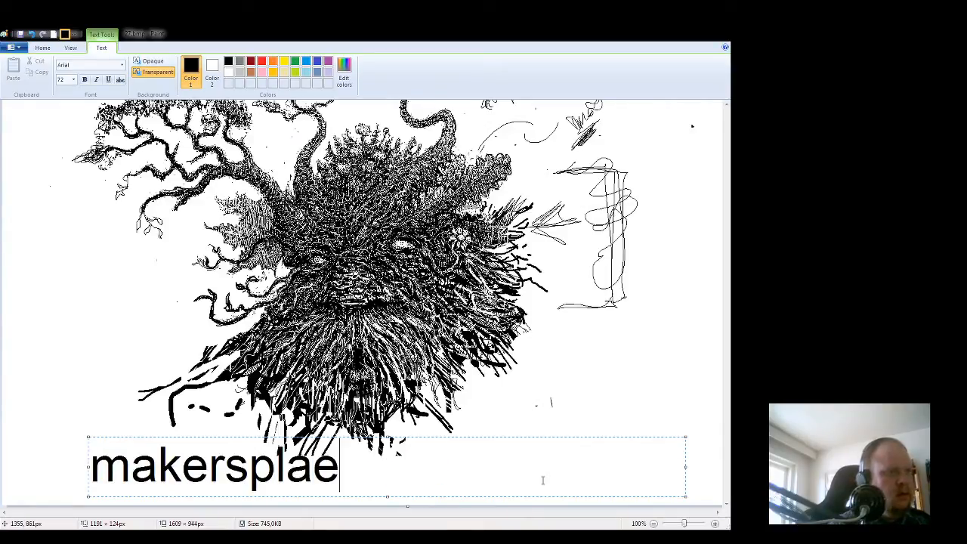
{"action": "type", "text": "ce.com"}
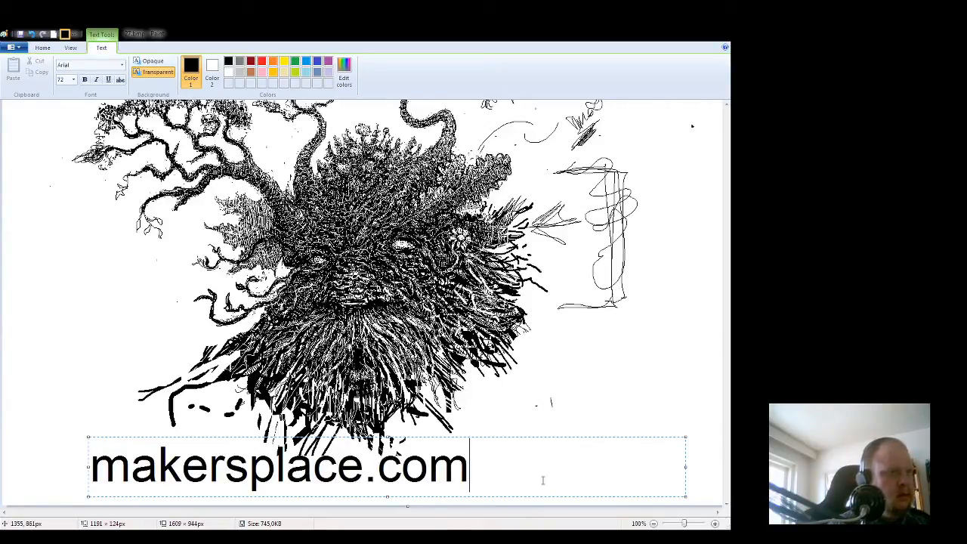
{"action": "type", "text": "("}
{"action": "key", "text": "BackSpace"}
{"action": "type", "text": "/mikkolyy"}
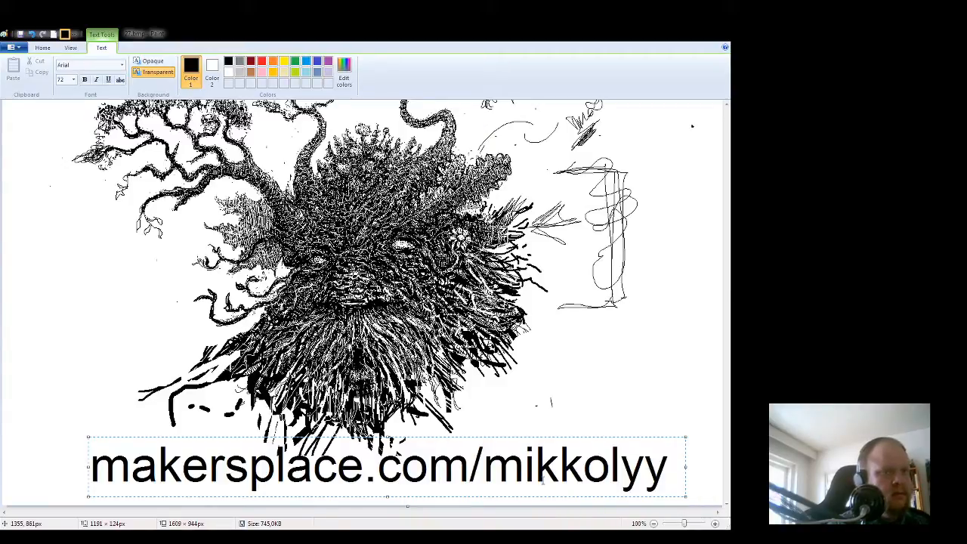
{"action": "key", "text": "ctrl+a"}
{"action": "type", "text": "inen"}
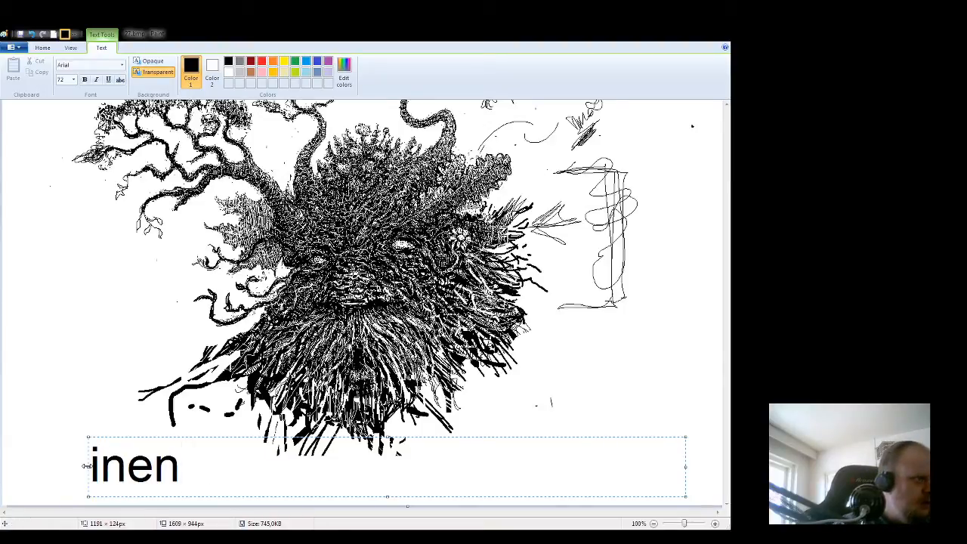
- Widen the text box to 1233 × 124 px and set the profile address to font size 48
{"action": "left_click_drag", "start_coordinate": [87, 467], "coordinate": [67, 466]}
{"action": "left_click", "coordinate": [131, 475]}
{"action": "key", "text": "ctrl+a"}
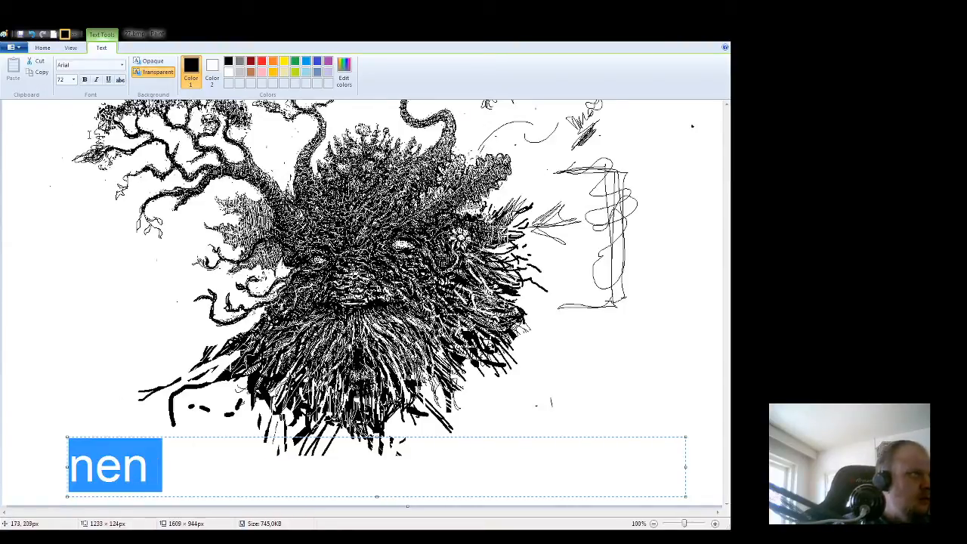
{"action": "left_click", "coordinate": [73, 80]}
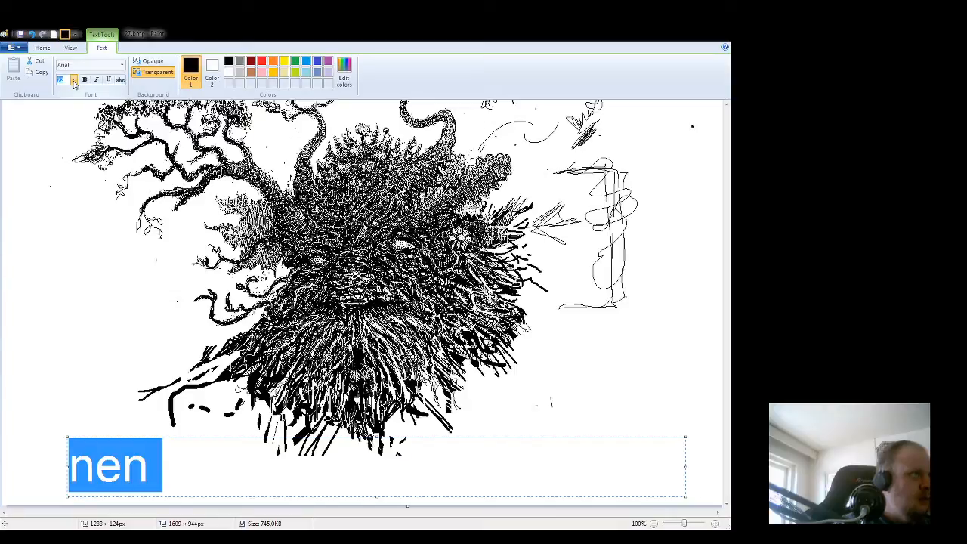
{"action": "left_click", "coordinate": [65, 212]}
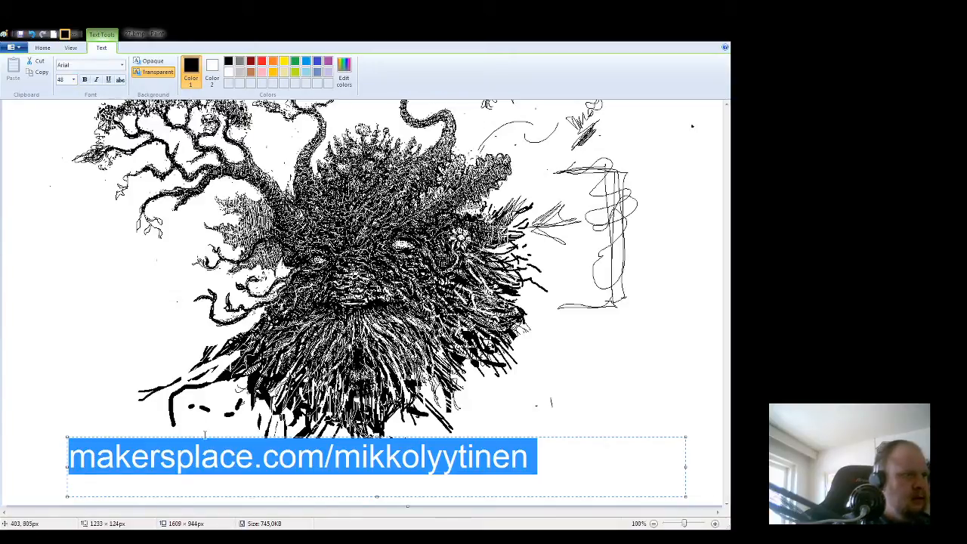
- Shift the text box slightly down and to the right beneath the beard, and delete the whole profile address from it
{"action": "mouse_move", "coordinate": [204, 436]}
{"action": "left_mouse_down"}
{"action": "mouse_move", "coordinate": [243, 443]}
{"action": "mouse_move", "coordinate": [198, 445]}
{"action": "left_mouse_up"}
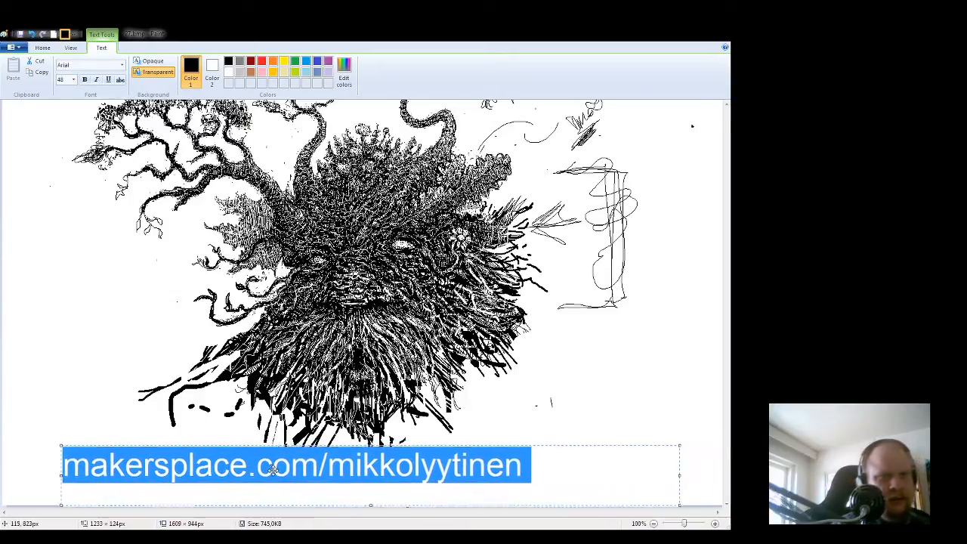
{"action": "left_click_drag", "start_coordinate": [273, 470], "coordinate": [317, 472]}
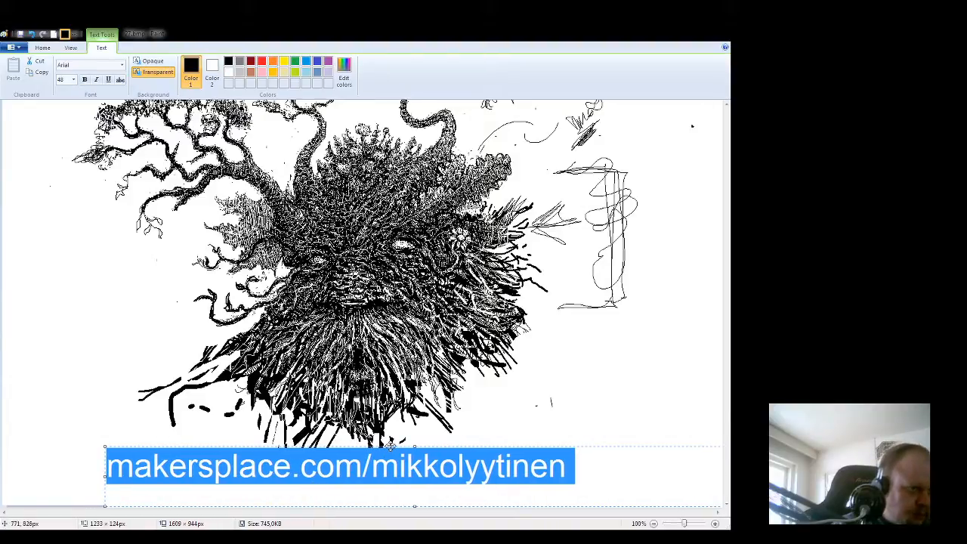
{"action": "left_click", "coordinate": [514, 469]}
{"action": "left_click", "coordinate": [572, 467]}
{"action": "triple_click", "coordinate": [572, 467]}
{"action": "left_click", "coordinate": [589, 467]}
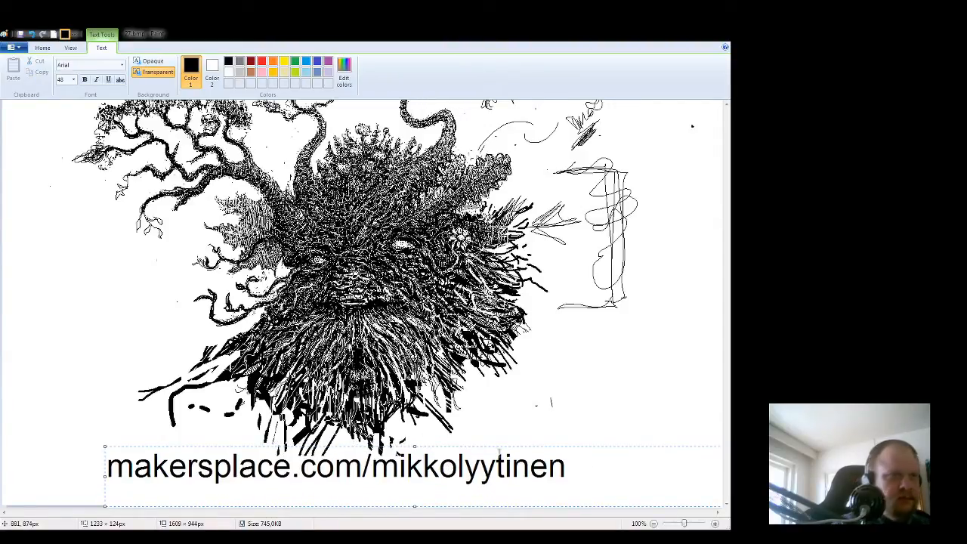
{"action": "triple_click", "coordinate": [594, 467]}
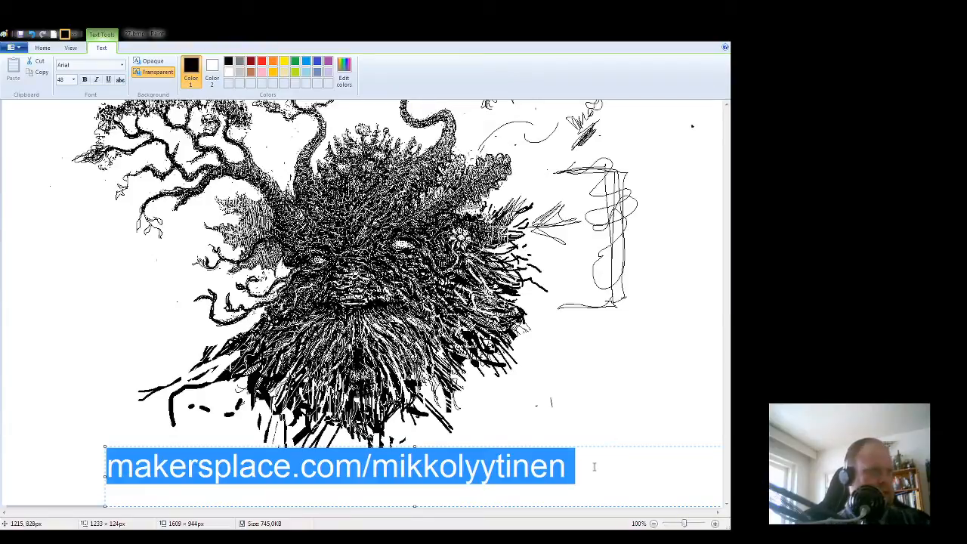
{"action": "key", "text": "Delete"}
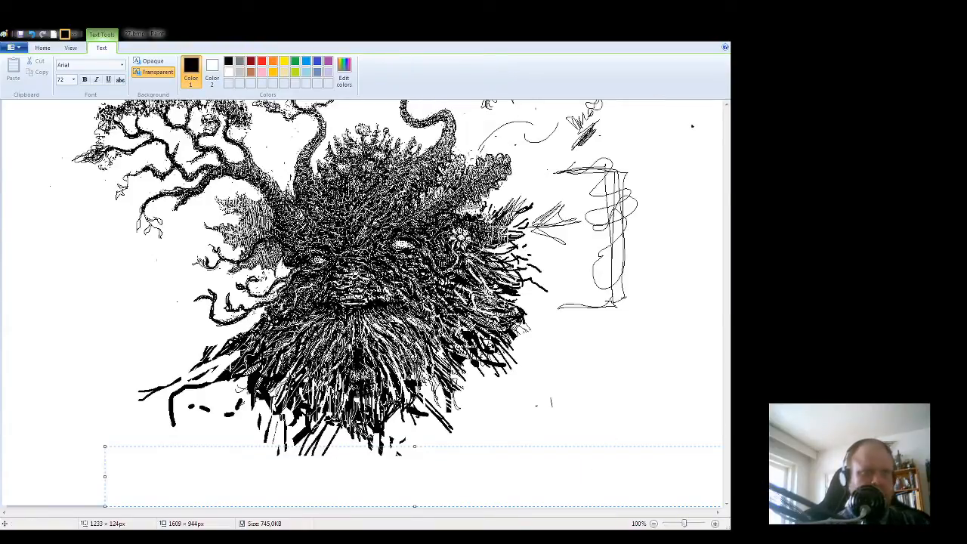